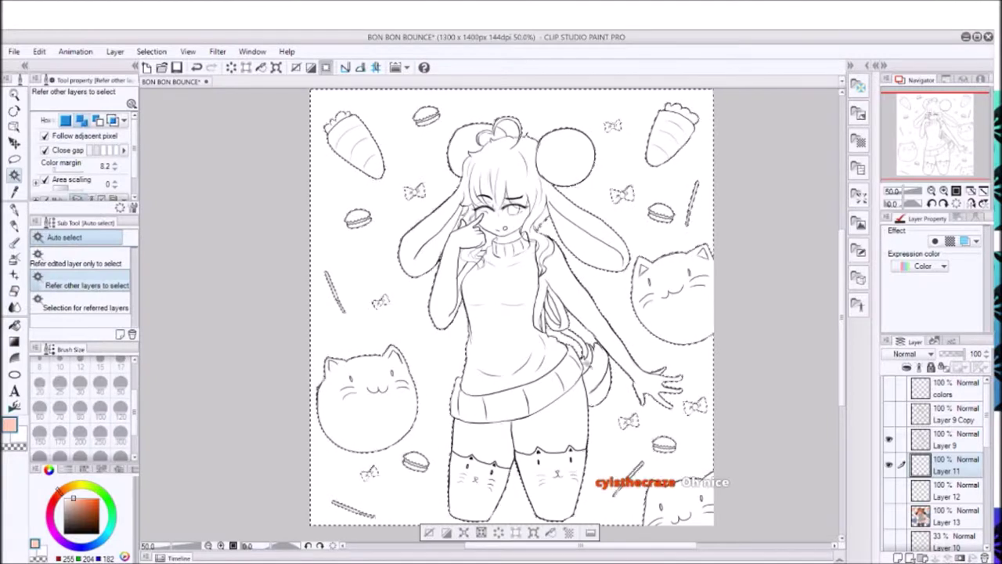
# Fill the whole character and all background props with a flat purple base beneath the line art.
pyautogui.click(944, 191)
pyautogui.scroll(-5, 509, 313)
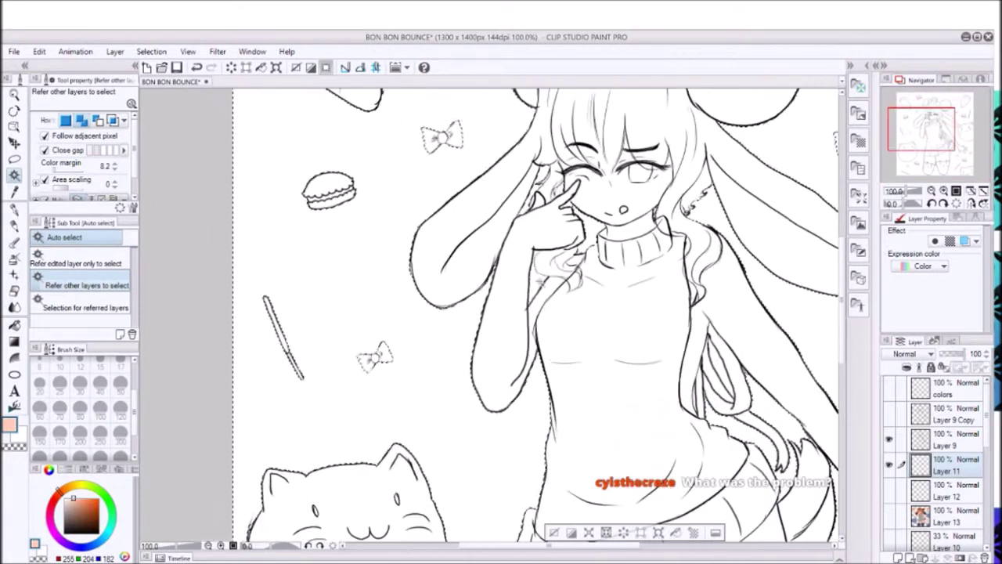
pyautogui.hotkey('ctrl', '-')
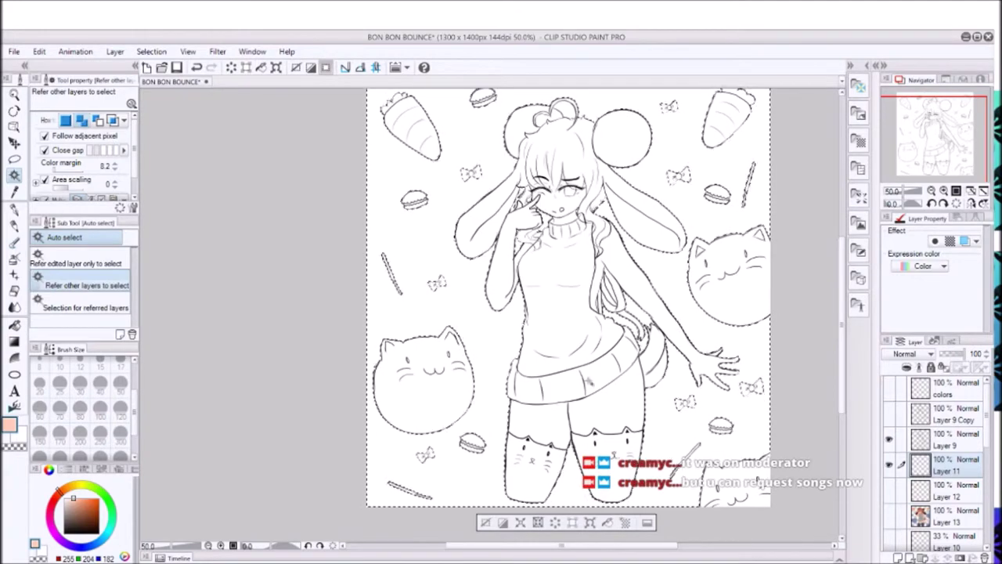
pyautogui.click(77, 543)
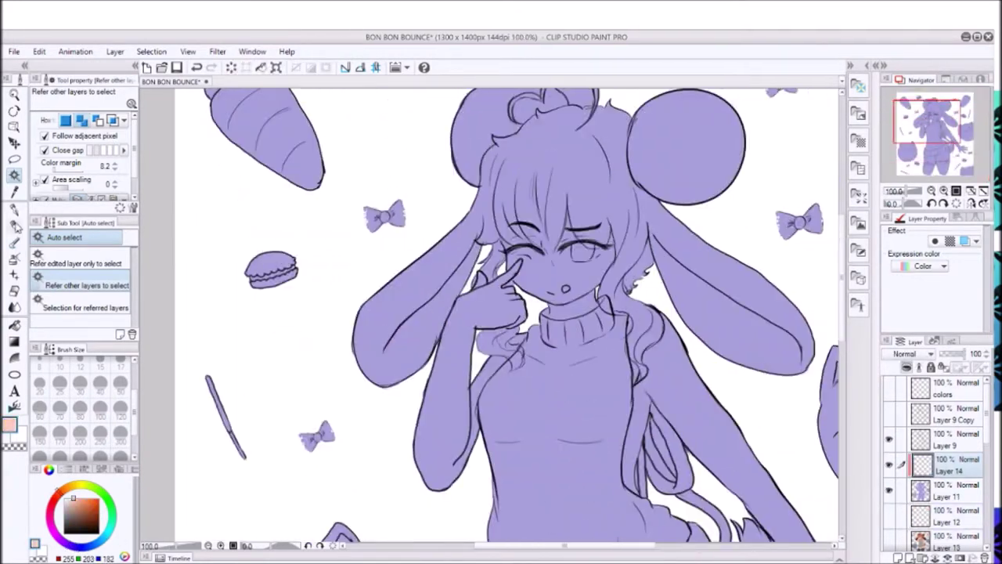
# Paint the face, neck, arms and thighs with a light peach skin tone using the G-pen on the clipped layer above the base.
pyautogui.press('p')
pyautogui.moveTo(443, 356)
pyautogui.mouseDown()
pyautogui.moveTo(447, 407)
pyautogui.moveTo(427, 478)
pyautogui.mouseUp()
pyautogui.moveTo(443, 416)
pyautogui.mouseDown()
pyautogui.moveTo(467, 305)
pyautogui.moveTo(470, 407)
pyautogui.moveTo(548, 259)
pyautogui.moveTo(595, 266)
pyautogui.moveTo(548, 235)
pyautogui.mouseUp()
pyautogui.moveTo(928, 123); pyautogui.dragTo(945, 139)
pyautogui.moveTo(705, 439)
pyautogui.mouseDown()
pyautogui.moveTo(626, 375)
pyautogui.moveTo(532, 274)
pyautogui.moveTo(487, 173)
pyautogui.moveTo(442, 321)
pyautogui.moveTo(450, 204)
pyautogui.mouseUp()
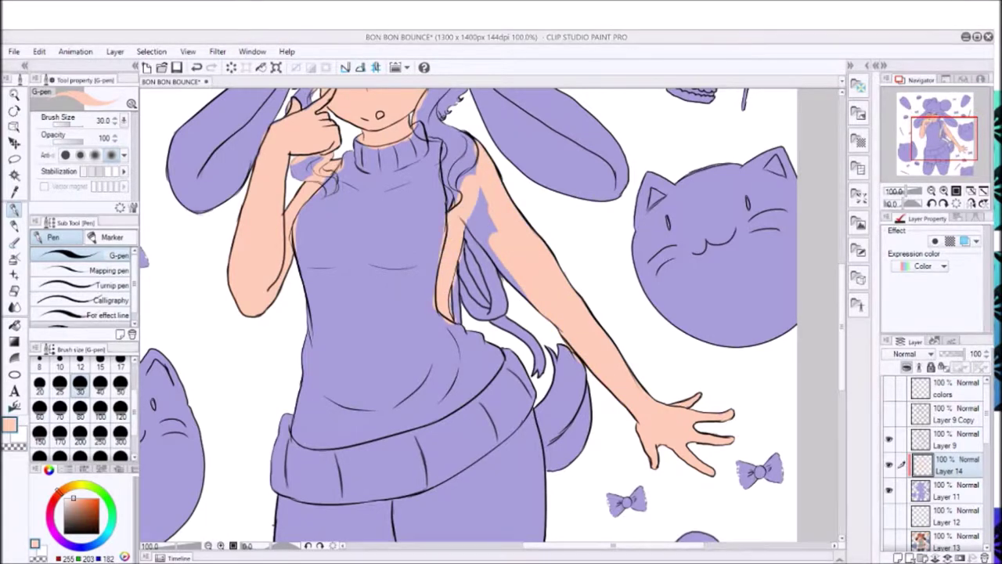
pyautogui.moveTo(944, 139); pyautogui.dragTo(945, 159)
pyautogui.moveTo(533, 196)
pyautogui.mouseDown()
pyautogui.moveTo(423, 329)
pyautogui.moveTo(313, 360)
pyautogui.moveTo(401, 286)
pyautogui.moveTo(438, 313)
pyautogui.moveTo(454, 285)
pyautogui.moveTo(501, 282)
pyautogui.mouseUp()
pyautogui.moveTo(944, 159); pyautogui.dragTo(938, 127)
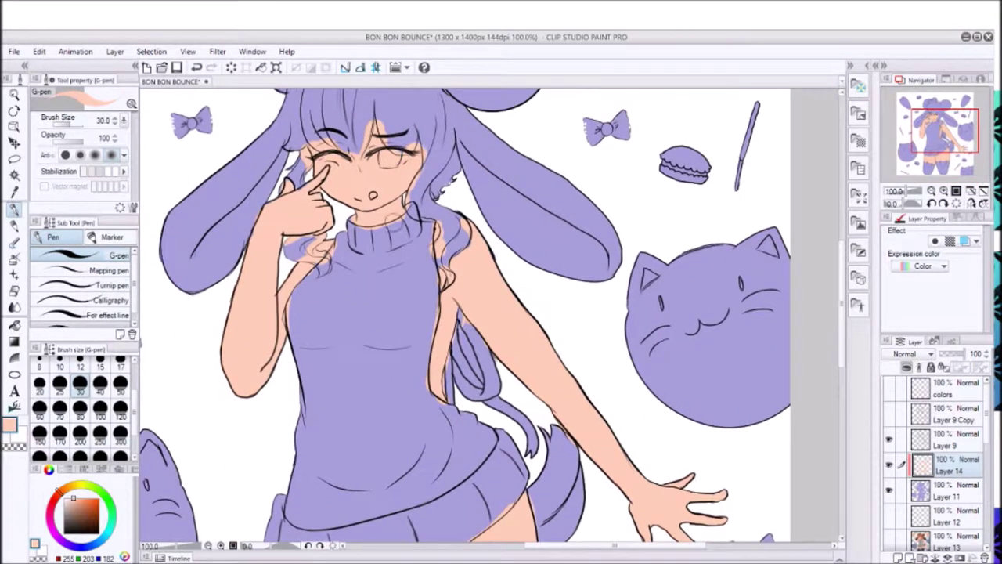
# Clear the base fill inside the ribbon loop behind the arm and sample the purple from the base layer.
pyautogui.hotkey('alt', '[')
pyautogui.press('e')
pyautogui.press('p')
pyautogui.keyDown('alt'); pyautogui.click(487, 384); pyautogui.keyUp('alt')
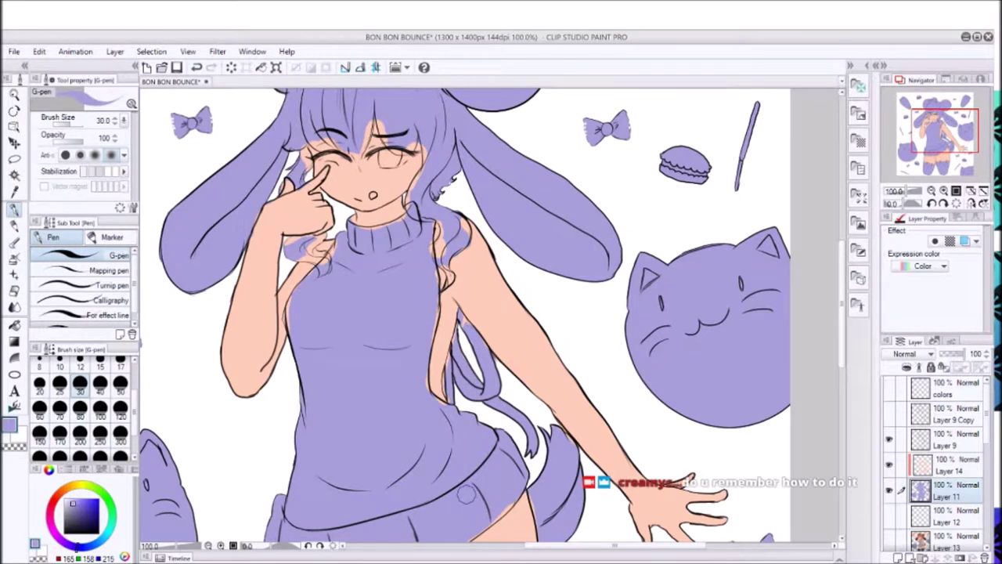
# Erase the skin colour spilling over the bangs, side locks and turtleneck with the hard eraser on the skin layer.
pyautogui.scroll(-1, 937, 126)
pyautogui.press('e')
pyautogui.scroll(3, 936, 125)
pyautogui.scroll(2, 937, 124)
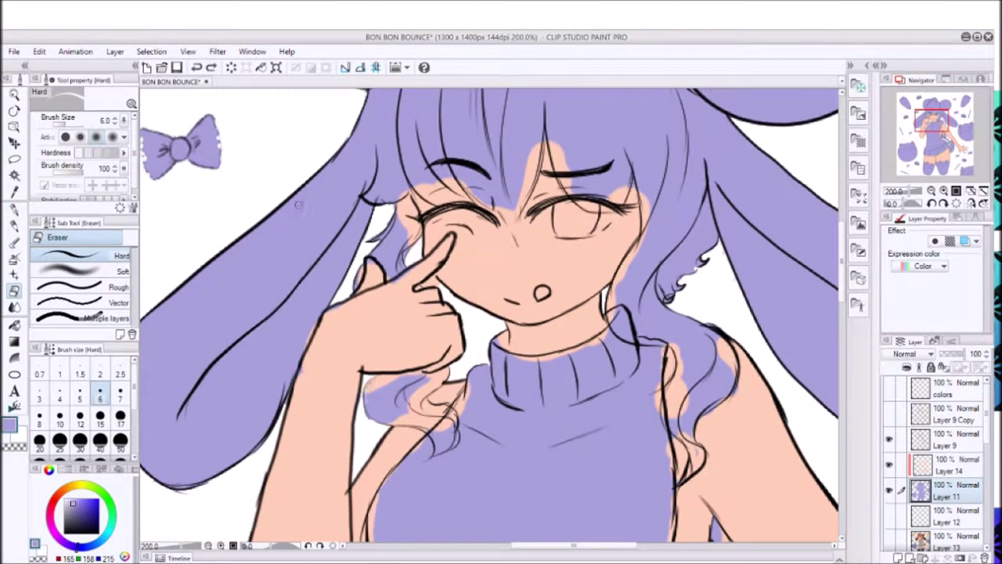
pyautogui.hotkey('alt', ']')
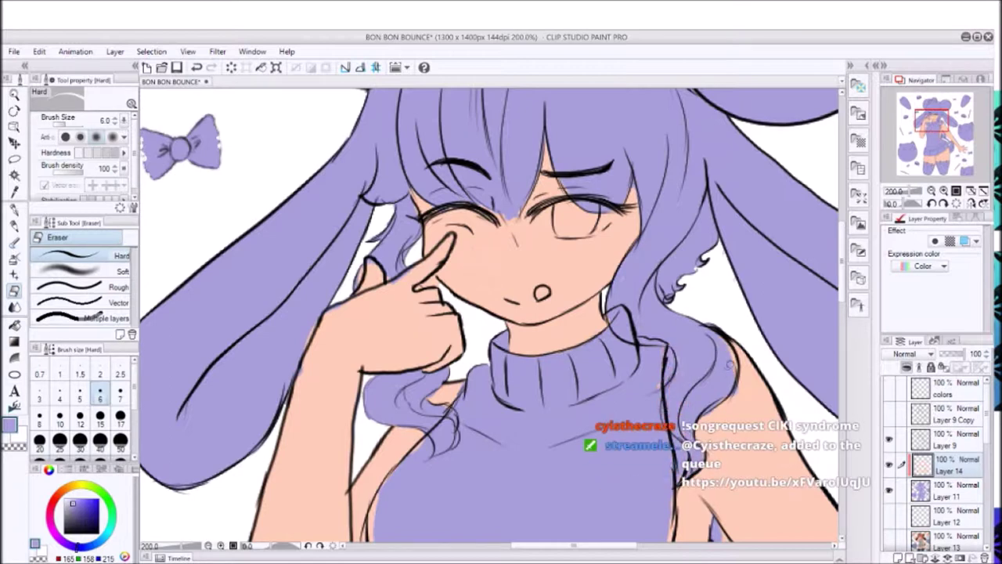
pyautogui.hotkey('alt', ']')
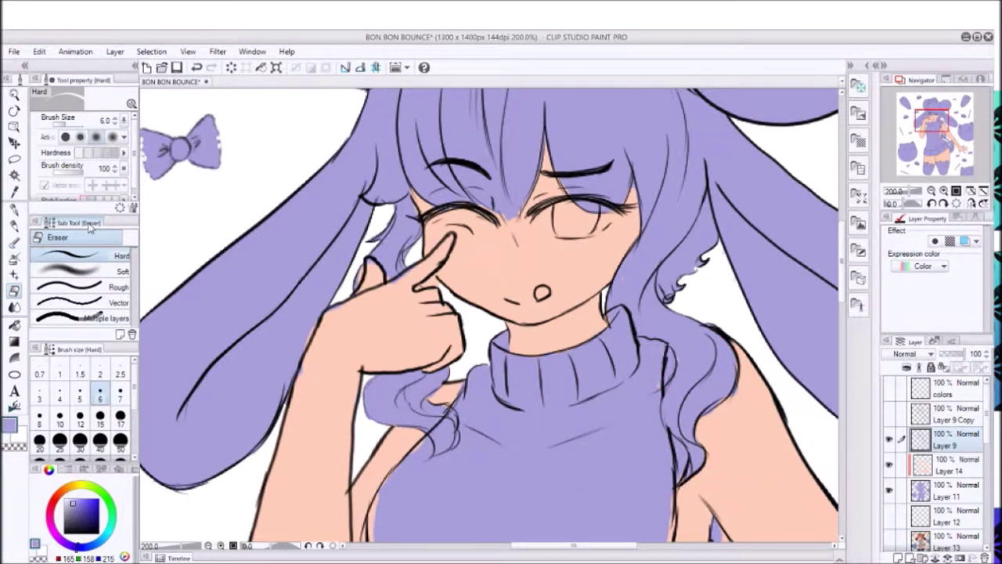
# Touch up the skin colour on the arms and thighs and erase its overflow along the sweater and stocking edges.
pyautogui.click(955, 464)
pyautogui.press('space')
pyautogui.moveTo(515, 496); pyautogui.dragTo(334, 301)
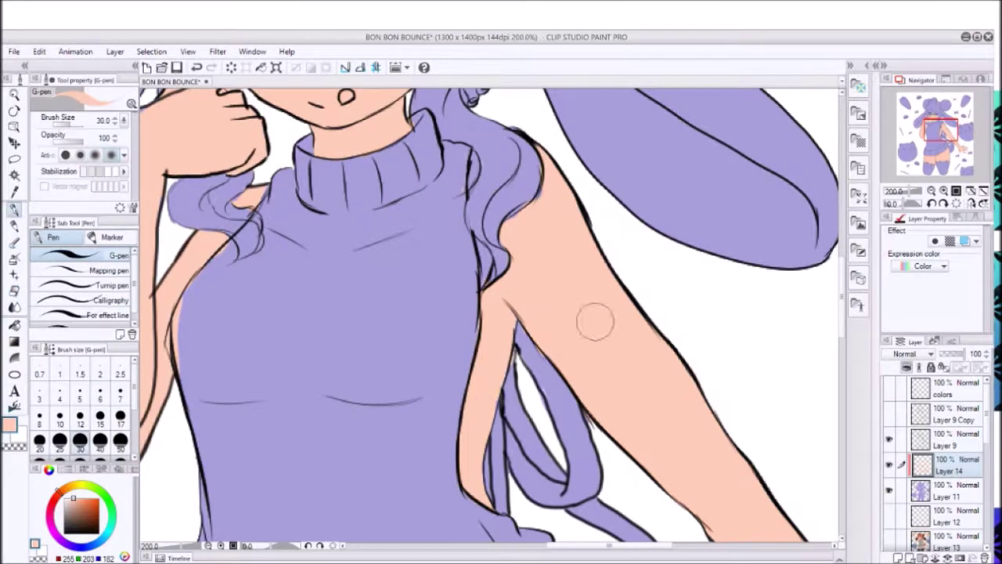
pyautogui.scroll(-3, 470, 407)
pyautogui.moveTo(329, 540); pyautogui.dragTo(365, 315)
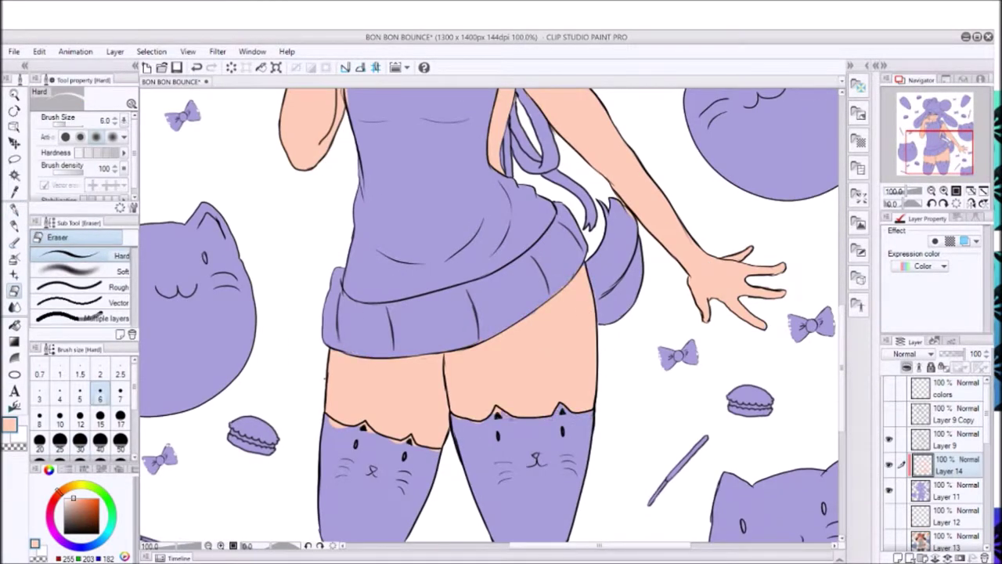
pyautogui.moveTo(501, 313); pyautogui.dragTo(509, 540)
pyautogui.press('p')
pyautogui.moveTo(406, 295)
pyautogui.mouseDown()
pyautogui.moveTo(432, 251)
pyautogui.moveTo(444, 252)
pyautogui.mouseUp()
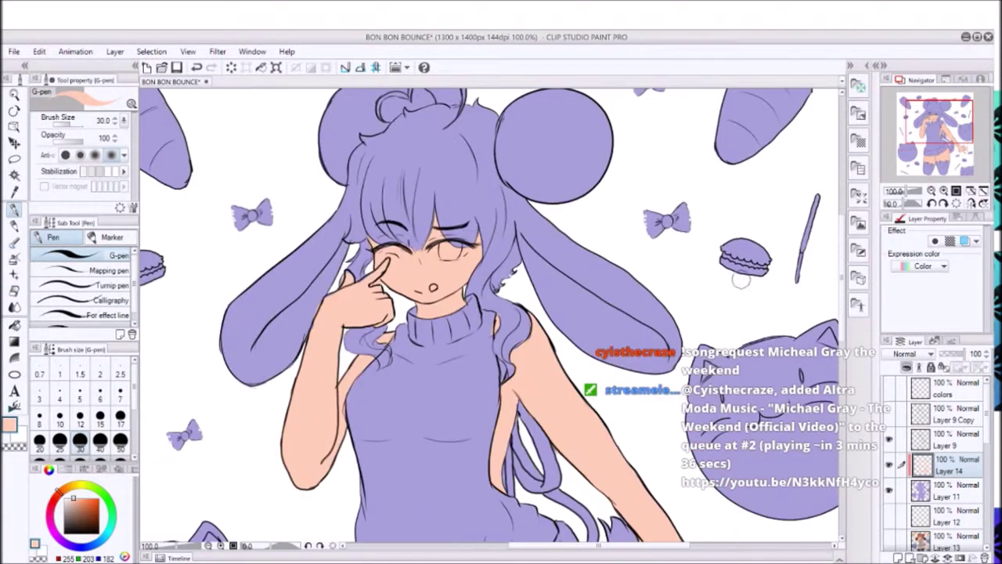
# Paint both long floppy ears dark brown with the 25 px G-pen on a new clipped layer.
pyautogui.moveTo(258, 313)
pyautogui.mouseDown()
pyautogui.moveTo(274, 368)
pyautogui.moveTo(266, 329)
pyautogui.moveTo(329, 219)
pyautogui.mouseUp()
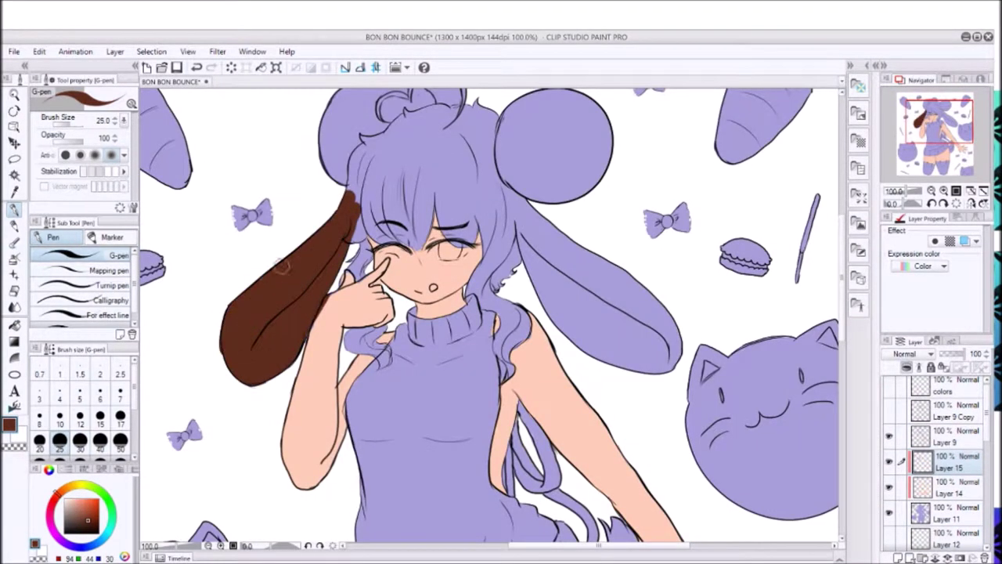
pyautogui.moveTo(549, 282)
pyautogui.mouseDown()
pyautogui.moveTo(642, 366)
pyautogui.moveTo(548, 258)
pyautogui.moveTo(611, 313)
pyautogui.mouseUp()
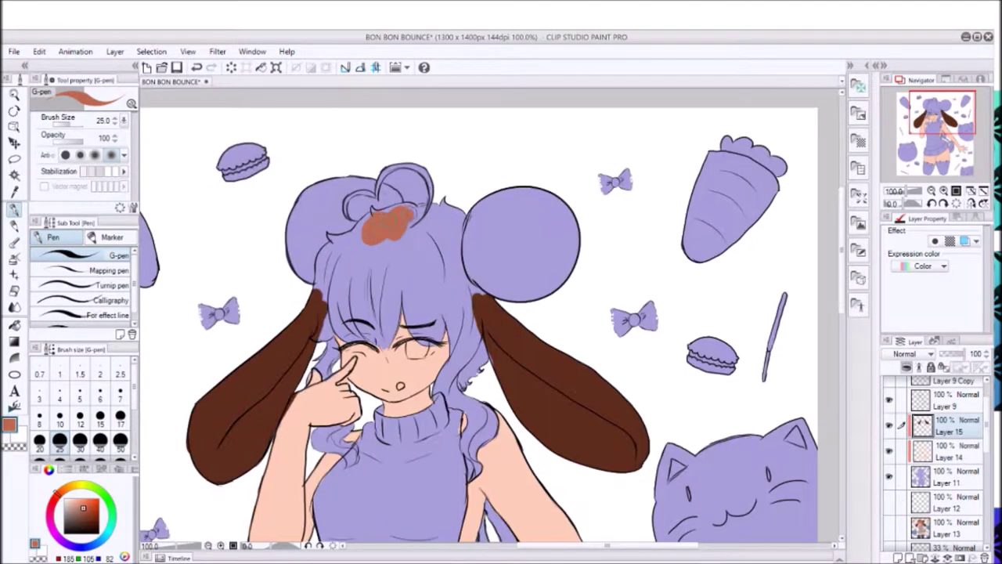
# Clear the base fill inside the hair loop on top of the head, and paint the bangs and side locks reddish brown.
pyautogui.click(947, 476)
pyautogui.press('e')
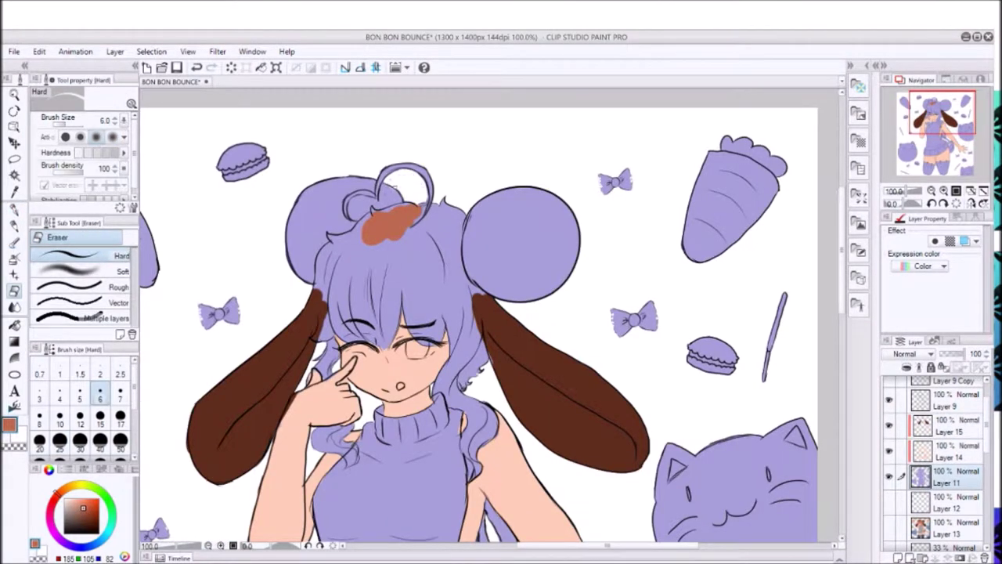
pyautogui.press('p')
pyautogui.click(947, 426)
pyautogui.moveTo(356, 235); pyautogui.dragTo(333, 294)
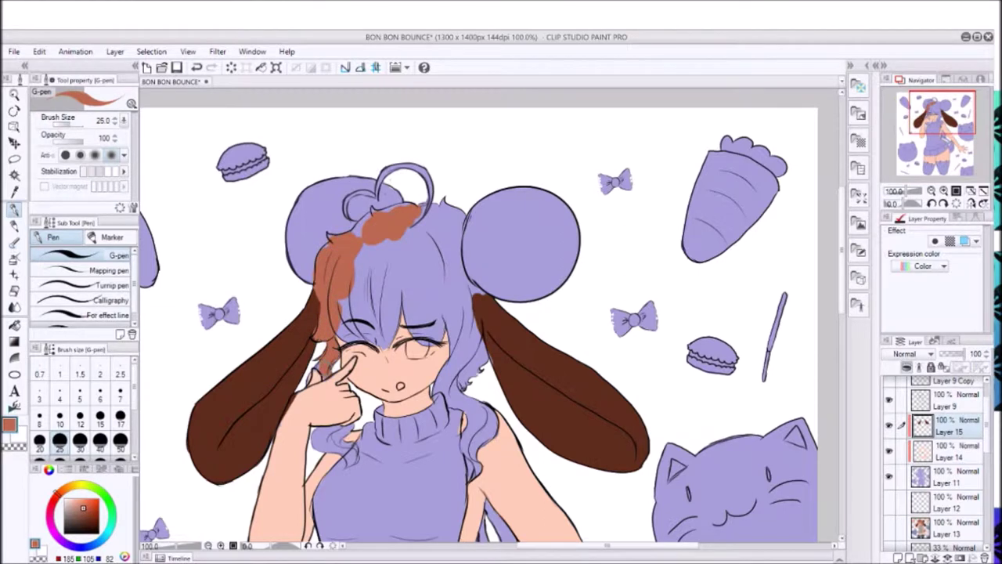
pyautogui.moveTo(376, 243); pyautogui.dragTo(439, 235)
pyautogui.moveTo(360, 219); pyautogui.dragTo(356, 329)
pyautogui.moveTo(384, 251); pyautogui.dragTo(407, 329)
pyautogui.moveTo(423, 235); pyautogui.dragTo(446, 344)
pyautogui.moveTo(462, 216); pyautogui.dragTo(470, 454)
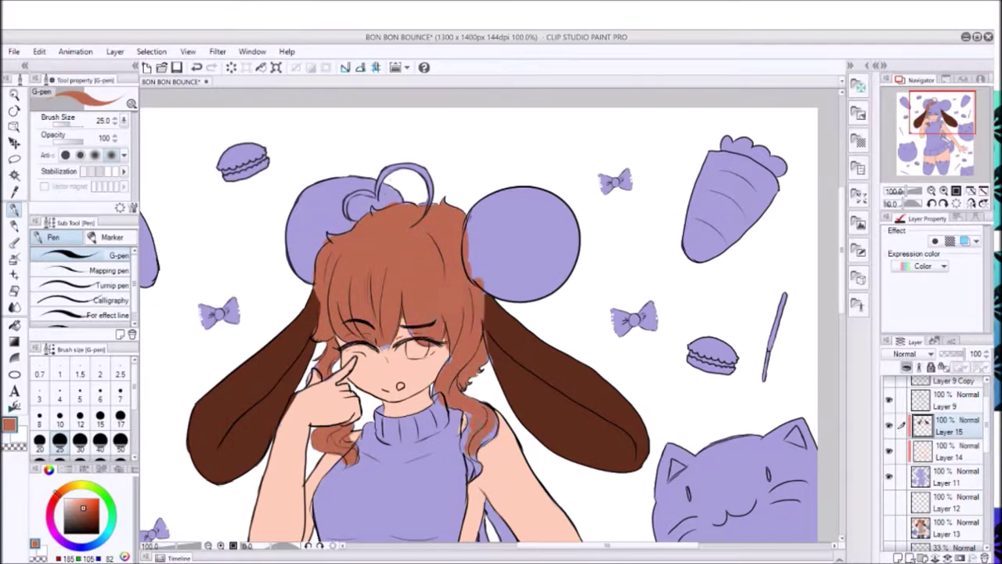
# Paint both hair buns reddish brown with the Opaque watercolor brush.
pyautogui.press('b')
pyautogui.moveTo(344, 188); pyautogui.dragTo(305, 266)
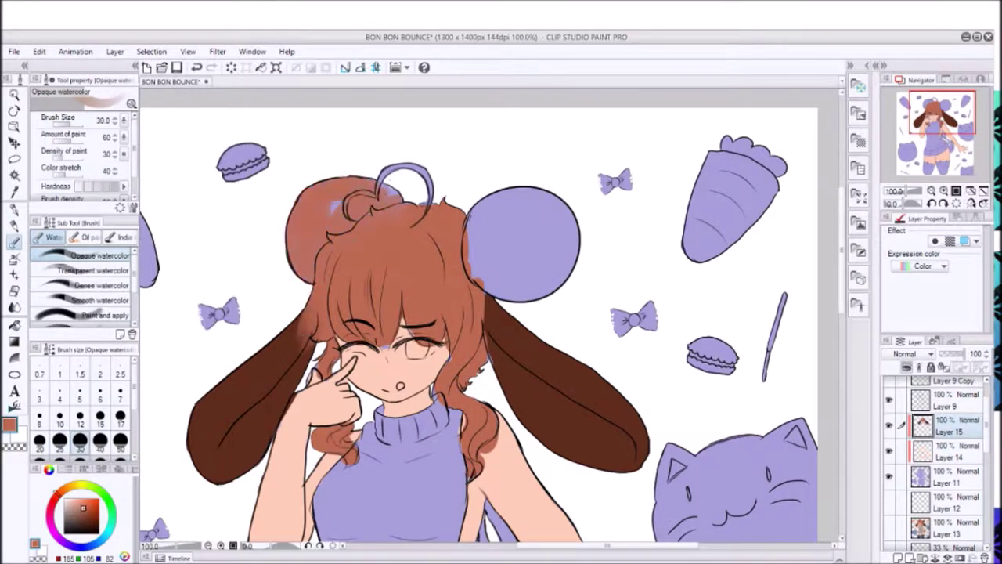
pyautogui.moveTo(479, 258); pyautogui.dragTo(522, 211)
# Blend the reddish hair colour into the dark brown ears and add soft tonal shading to the hair and buns.
pyautogui.moveTo(494, 320)
pyautogui.mouseDown()
pyautogui.moveTo(618, 447)
pyautogui.moveTo(548, 388)
pyautogui.mouseUp()
pyautogui.moveTo(297, 345); pyautogui.dragTo(240, 454)
pyautogui.moveTo(596, 306); pyautogui.dragTo(646, 329)
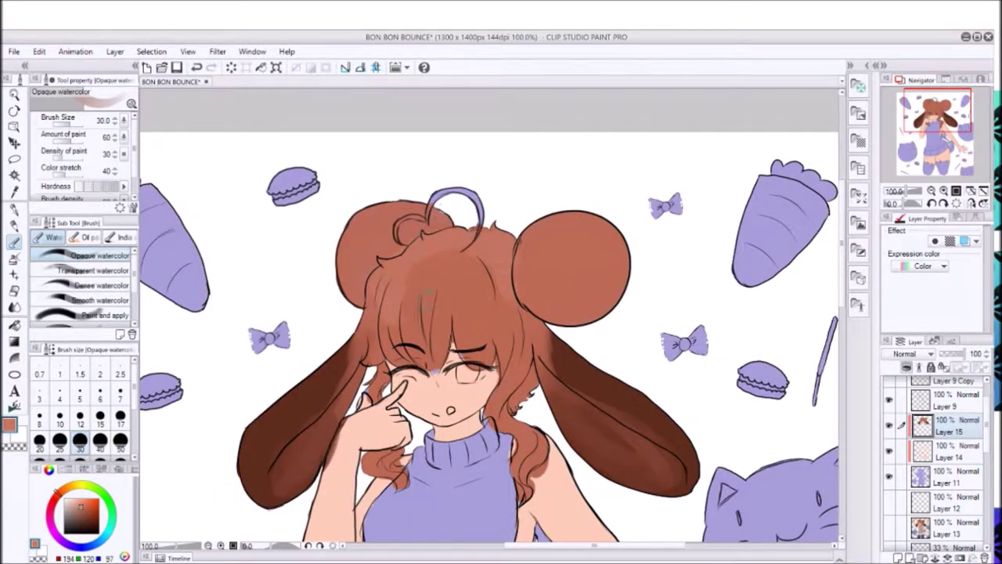
pyautogui.keyDown('alt'); pyautogui.click(356, 344); pyautogui.keyUp('alt')
pyautogui.moveTo(356, 294); pyautogui.dragTo(362, 228)
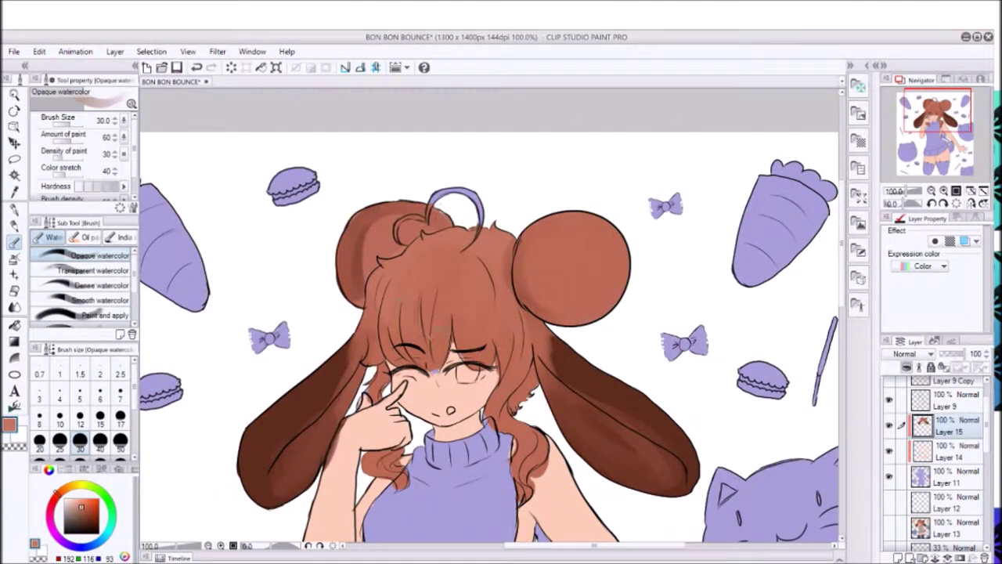
# Tidy the colour edges of the hair locks beside the collar and shoulders on the hair layer.
pyautogui.scroll(-3, 489, 317)
pyautogui.press('e')
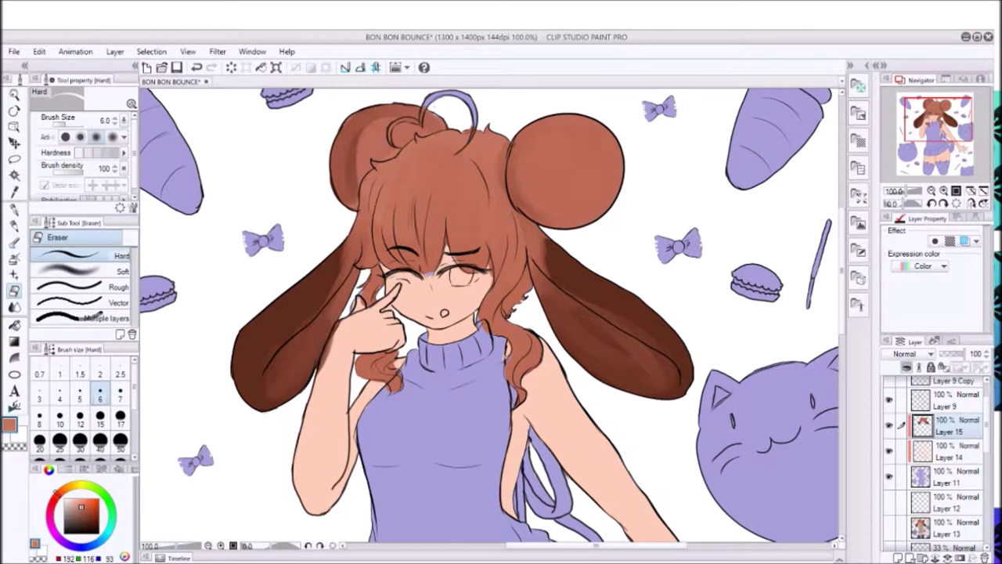
pyautogui.press('b')
pyautogui.scroll(-4, 438, 353)
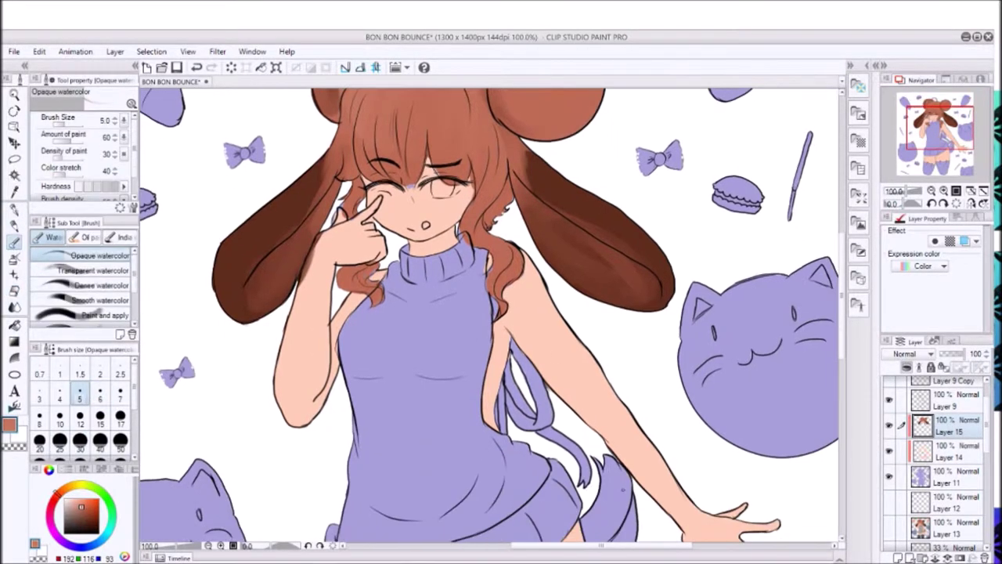
pyautogui.press('p')
pyautogui.hotkey('alt', ']')
pyautogui.press('e')
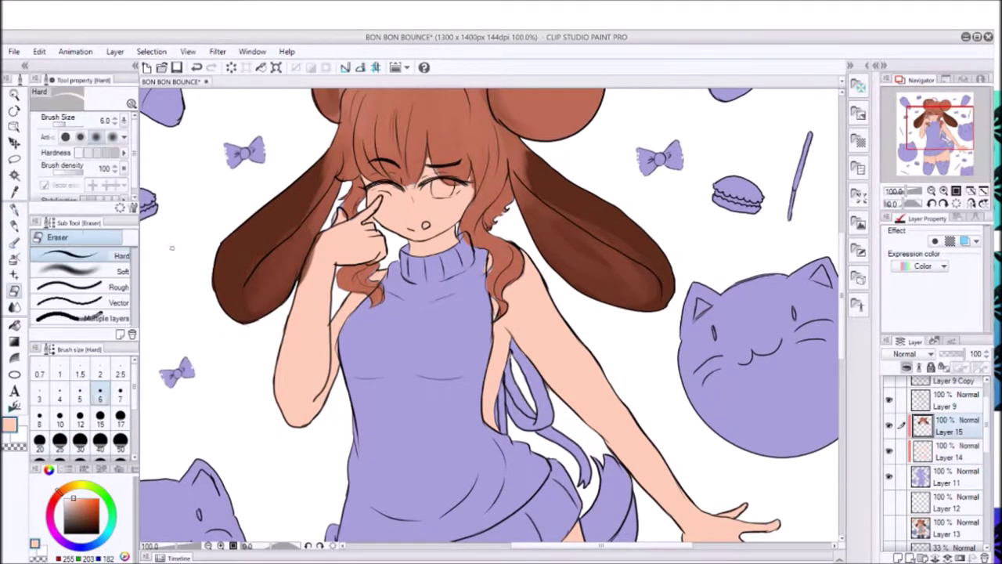
# Paint the turtleneck sweater and its trailing ribbon grey on a new clipped layer, using the coloured reference for the tone.
pyautogui.scroll(-3, 490, 317)
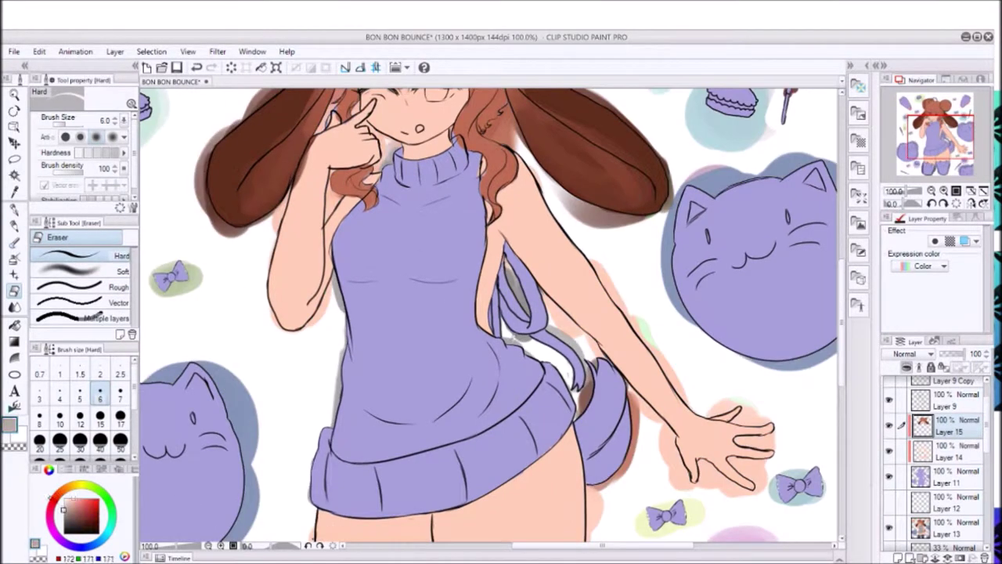
pyautogui.hotkey('ctrl', 'shift', 'n')
pyautogui.press('b')
pyautogui.moveTo(395, 301); pyautogui.dragTo(353, 447)
pyautogui.moveTo(345, 376)
pyautogui.mouseDown()
pyautogui.moveTo(321, 485)
pyautogui.moveTo(548, 391)
pyautogui.mouseUp()
pyautogui.moveTo(501, 258)
pyautogui.mouseDown()
pyautogui.moveTo(521, 336)
pyautogui.moveTo(407, 391)
pyautogui.moveTo(501, 376)
pyautogui.moveTo(392, 258)
pyautogui.moveTo(458, 283)
pyautogui.moveTo(396, 157)
pyautogui.moveTo(446, 191)
pyautogui.mouseUp()
pyautogui.moveTo(486, 313); pyautogui.dragTo(461, 326)
pyautogui.press('e')
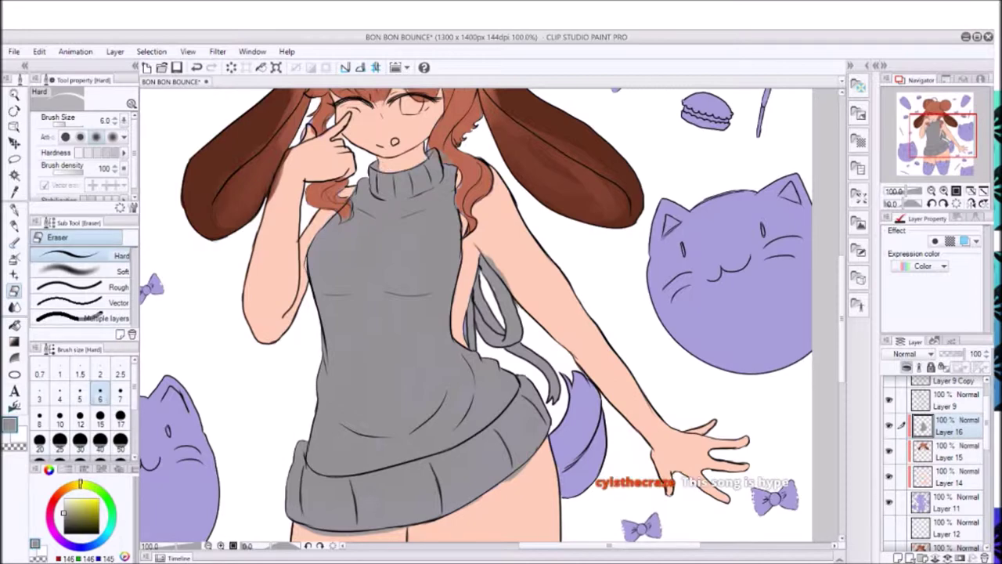
# Paint both cat-face stockings dark blue-grey on a new clipped layer.
pyautogui.scroll(1, 475, 315)
pyautogui.click(951, 502)
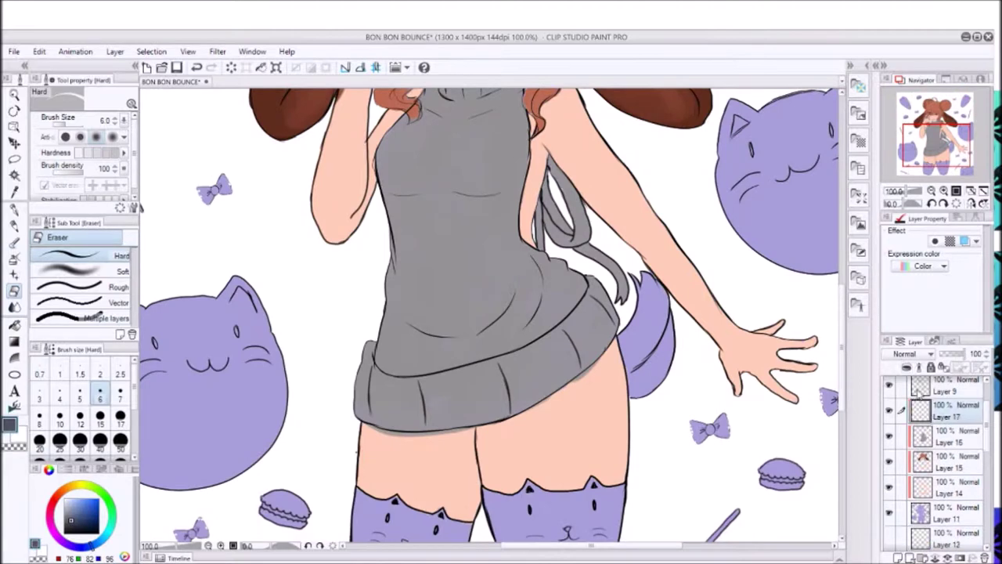
pyautogui.scroll(-5, 476, 315)
pyautogui.press('b')
pyautogui.moveTo(331, 369)
pyautogui.mouseDown()
pyautogui.moveTo(396, 381)
pyautogui.moveTo(424, 339)
pyautogui.moveTo(381, 320)
pyautogui.moveTo(563, 420)
pyautogui.moveTo(519, 328)
pyautogui.moveTo(530, 358)
pyautogui.moveTo(496, 352)
pyautogui.moveTo(492, 314)
pyautogui.moveTo(579, 301)
pyautogui.mouseUp()
pyautogui.click(14, 209)
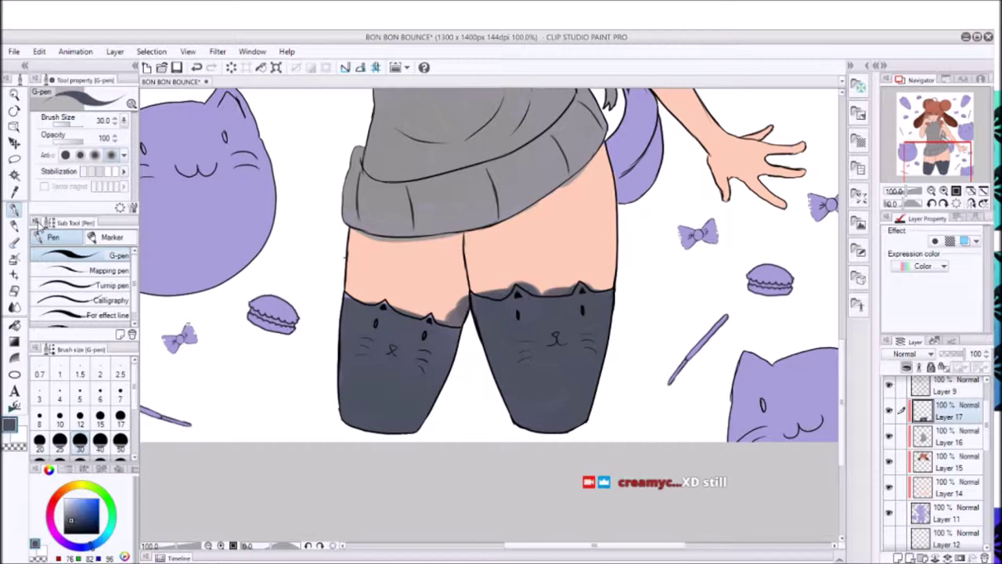
# Erase the stocking colour spilling onto the thighs and fill the remaining gaps along the cat-ear edges.
pyautogui.press('e')
pyautogui.moveTo(365, 302)
pyautogui.mouseDown()
pyautogui.moveTo(400, 310)
pyautogui.moveTo(501, 297)
pyautogui.mouseUp()
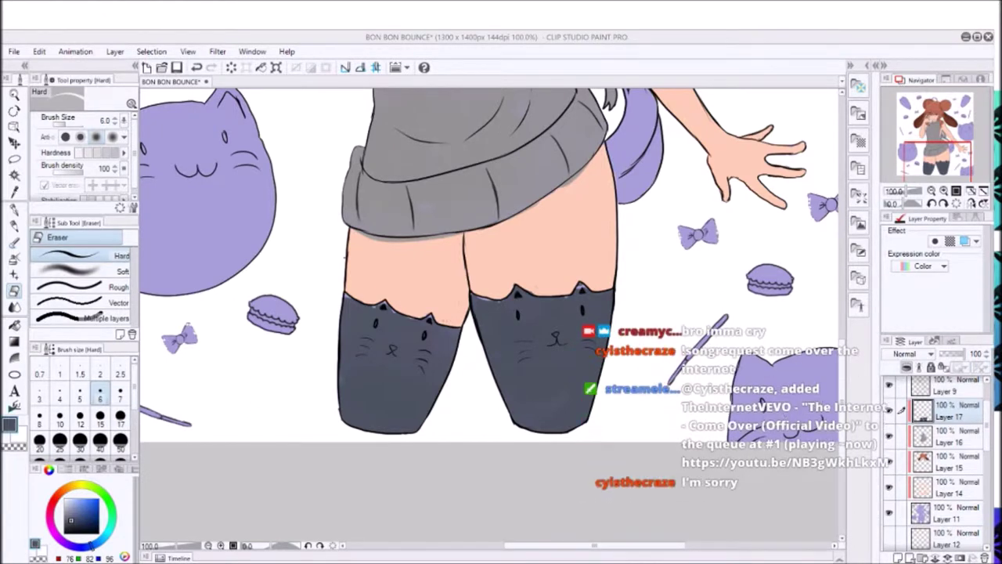
pyautogui.press('p')
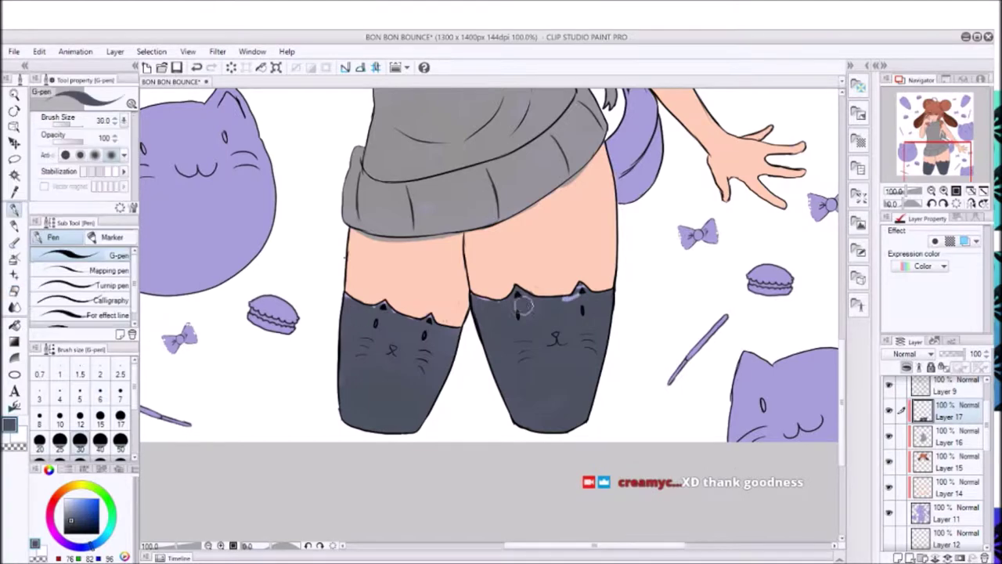
pyautogui.moveTo(361, 403); pyautogui.dragTo(489, 375)
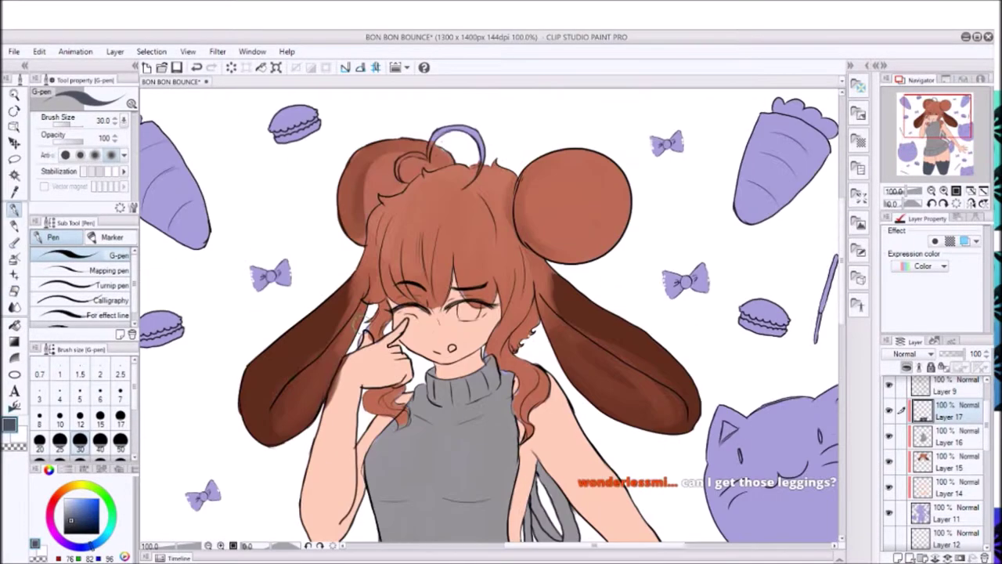
# Shade the hair bun behind the hair loop with dark brown and smooth it with the Blend tool.
pyautogui.press('b')
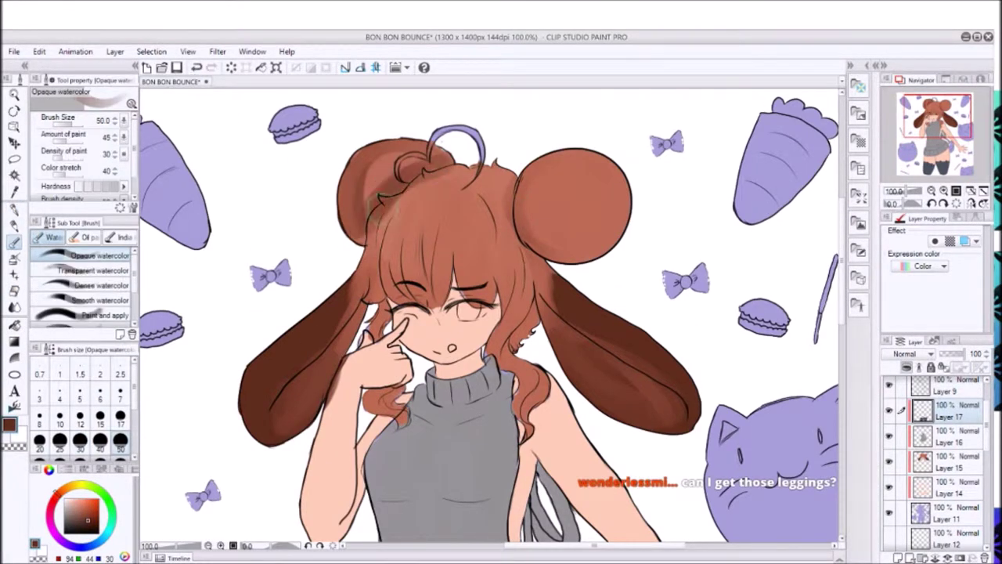
pyautogui.press('j')
pyautogui.moveTo(423, 160); pyautogui.dragTo(368, 223)
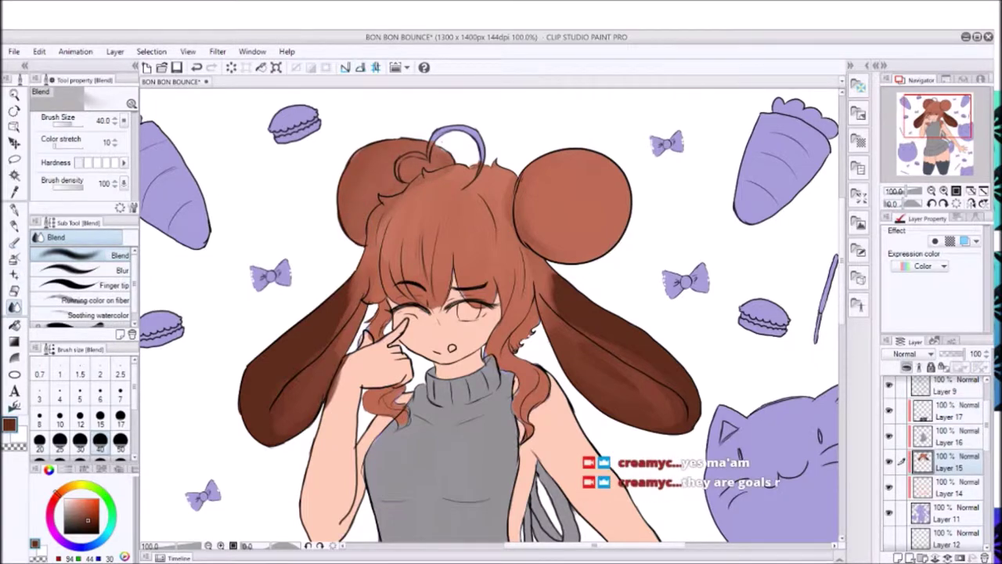
# Paint the round background cat heads muted blue with the G-pen on a new clipped layer.
pyautogui.press('b')
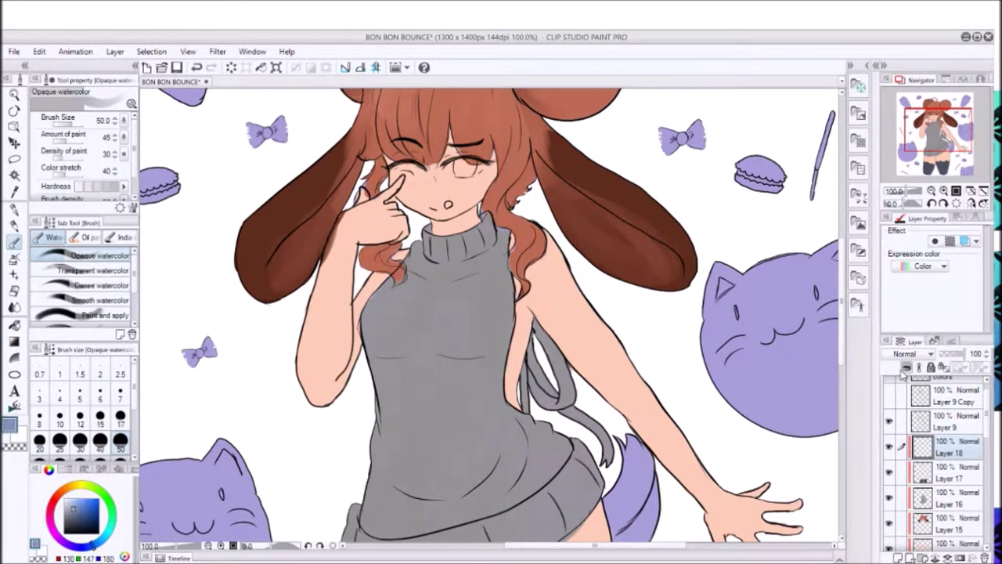
pyautogui.hscroll(5, 489, 313)
pyautogui.press('p')
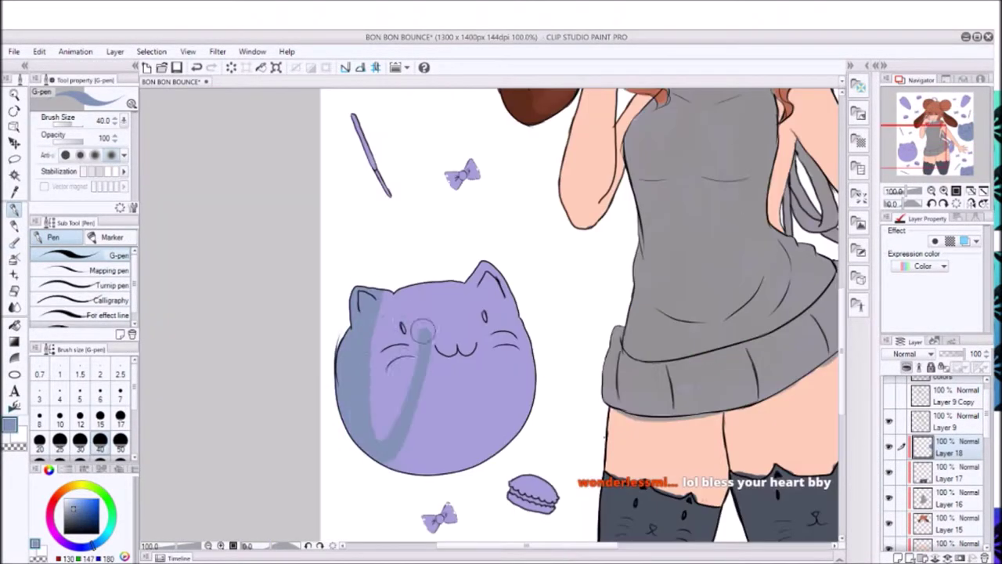
pyautogui.moveTo(421, 331); pyautogui.dragTo(384, 439)
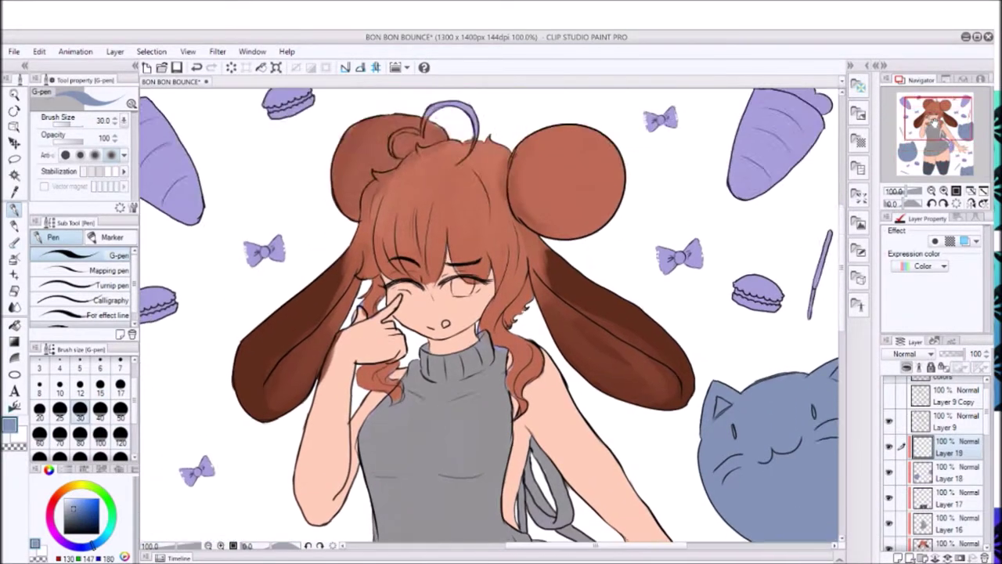
# Paint the character's tail dark brown with a lighter reddish-brown tip and erase the colour spilling past its edge.
pyautogui.scroll(-4, 489, 313)
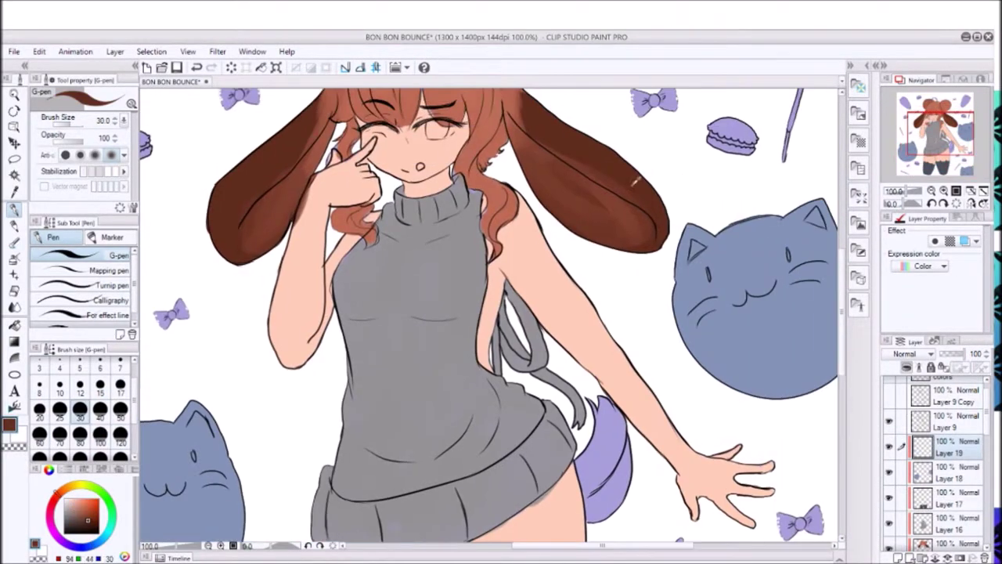
pyautogui.press('b')
pyautogui.moveTo(599, 407); pyautogui.dragTo(595, 470)
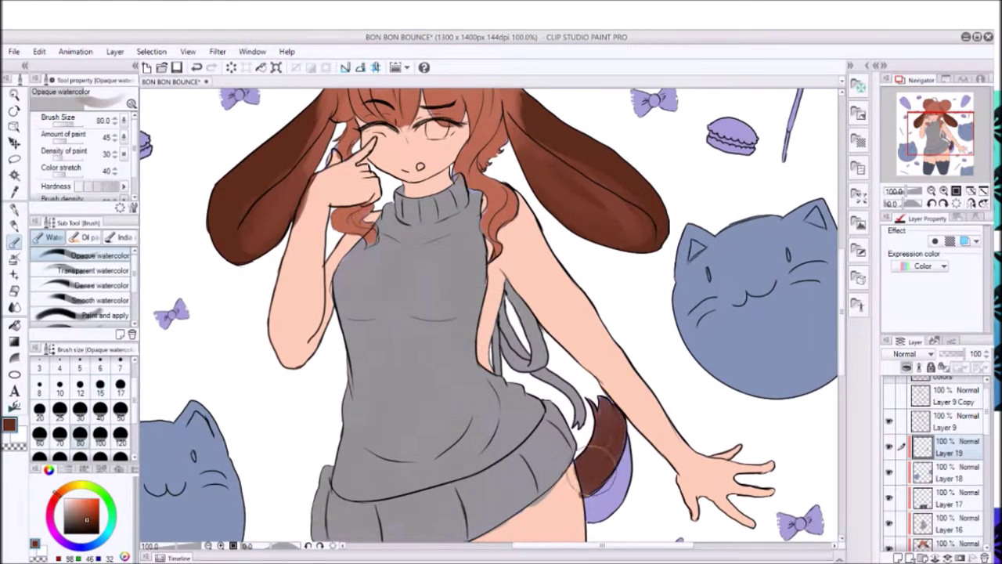
pyautogui.press('e')
pyautogui.moveTo(580, 407); pyautogui.dragTo(564, 493)
pyautogui.press('p')
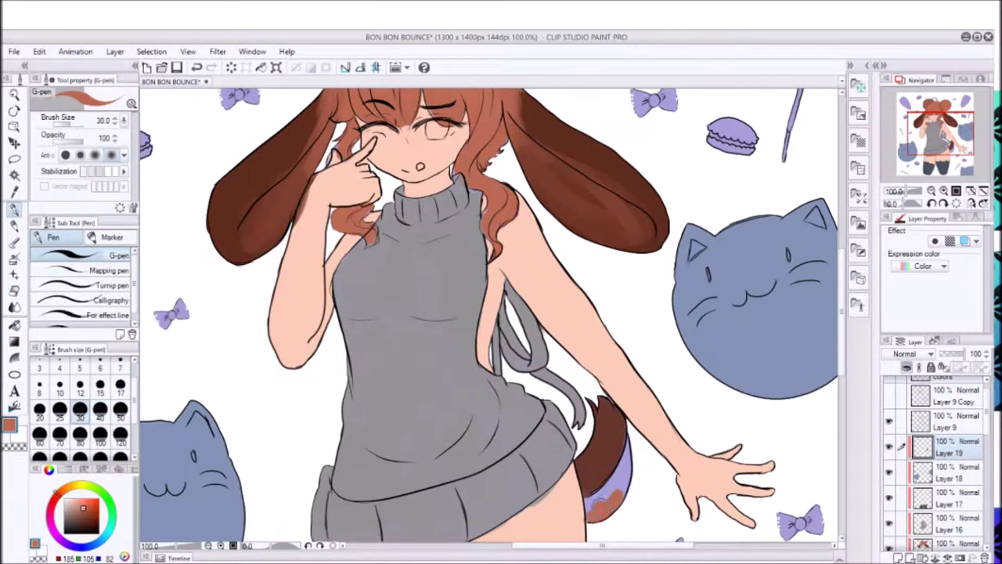
pyautogui.scroll(3, 488, 313)
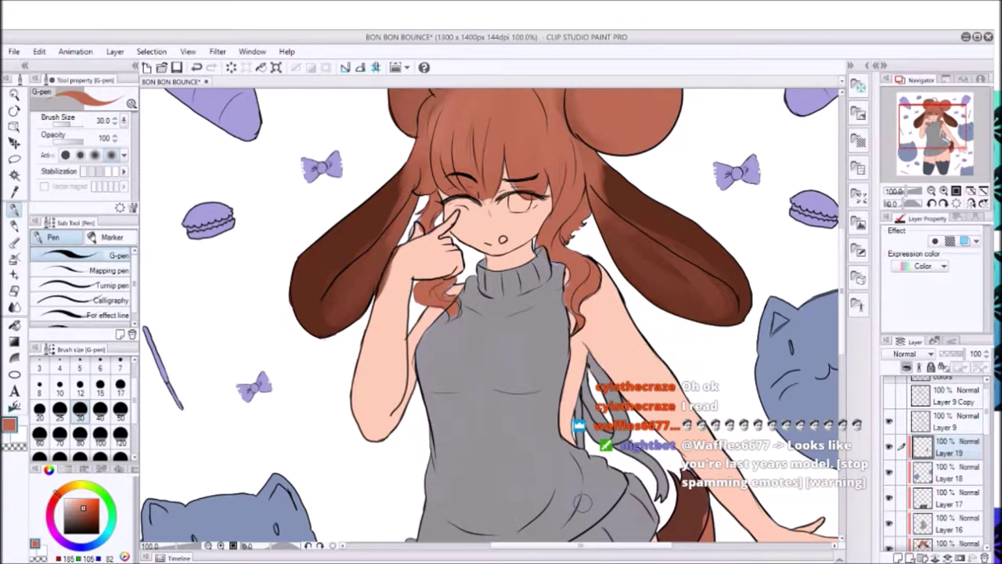
# Paint the carrot orange on a new clipped layer and add orange highlights to the fringe.
pyautogui.scroll(5, 490, 314)
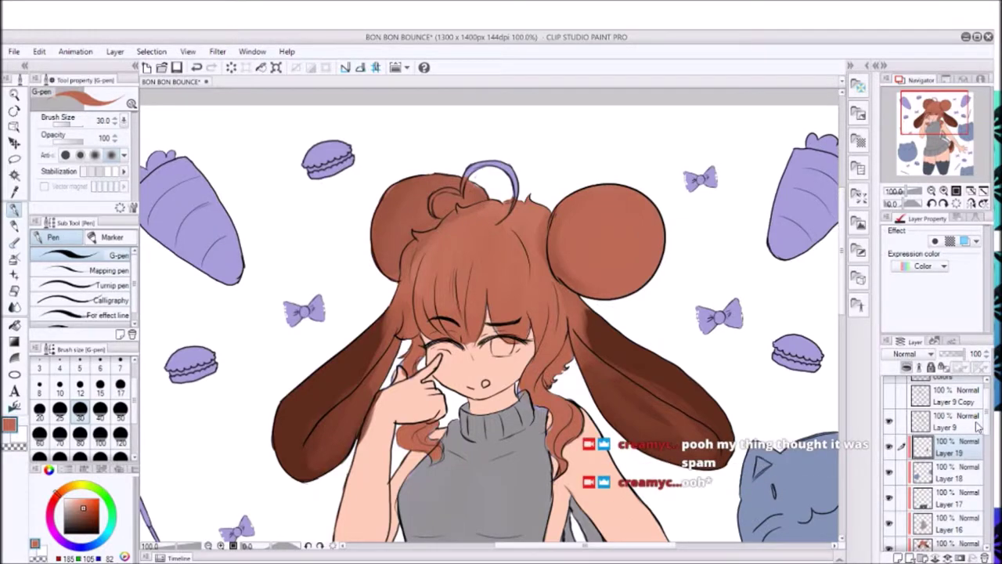
pyautogui.scroll(-5, 489, 314)
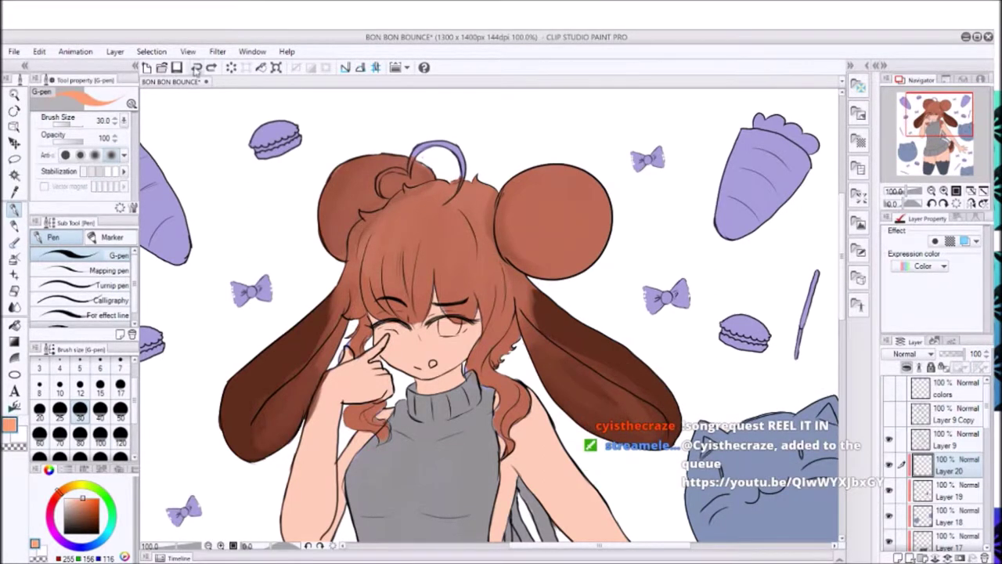
pyautogui.press('b')
pyautogui.moveTo(144, 277)
pyautogui.mouseDown()
pyautogui.moveTo(207, 323)
pyautogui.moveTo(181, 212)
pyautogui.mouseUp()
pyautogui.press('p')
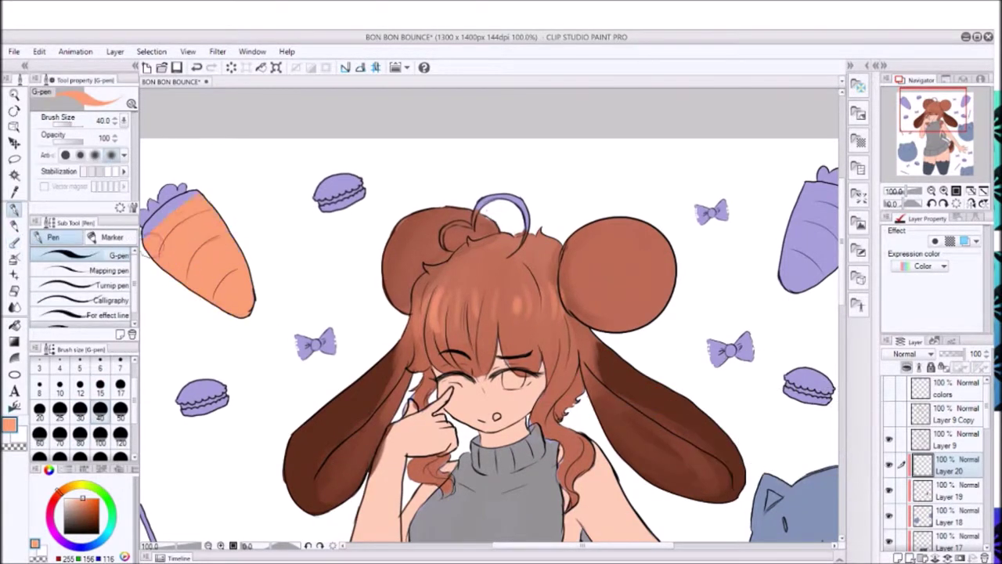
# Colour the background macarons and bows in pastel shades and the paintbrushes with dark brown handles and pale pink tips.
pyautogui.moveTo(392, 314); pyautogui.dragTo(250, 262)
pyautogui.moveTo(674, 227)
pyautogui.mouseDown()
pyautogui.moveTo(666, 168)
pyautogui.moveTo(717, 188)
pyautogui.mouseUp()
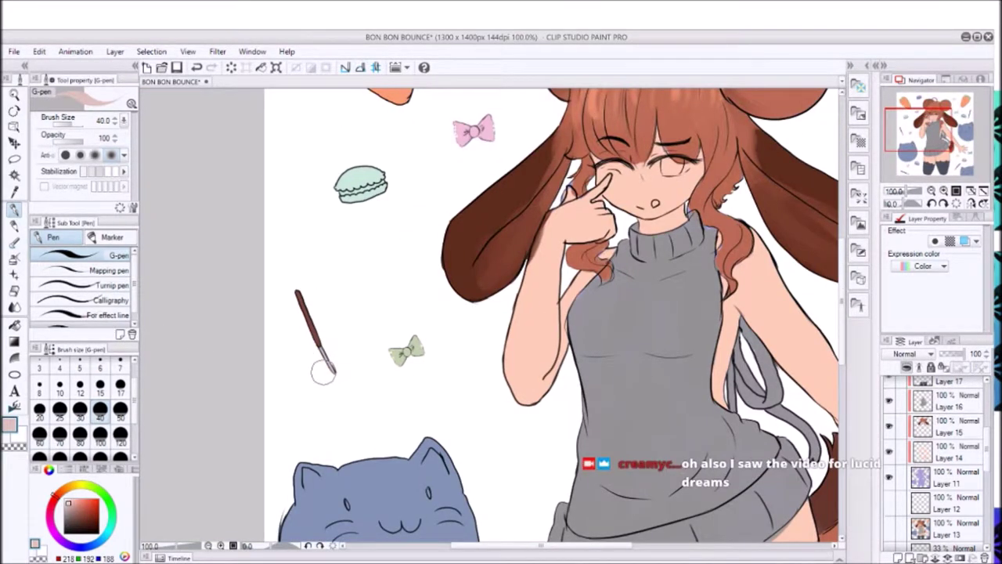
pyautogui.scroll(-5, 323, 373)
pyautogui.press('e')
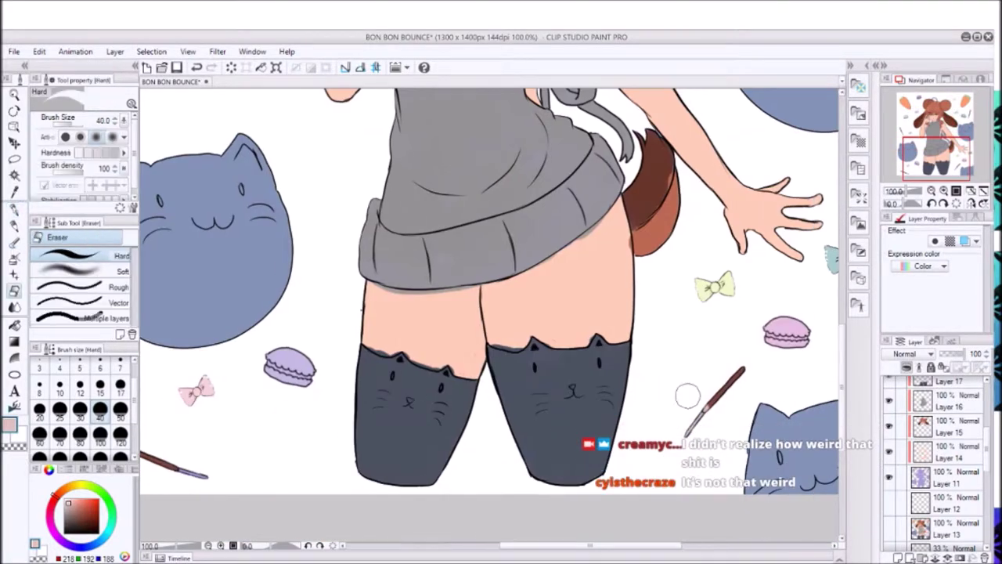
pyautogui.press('p')
pyautogui.scroll(3, 489, 314)
pyautogui.scroll(-4, 490, 313)
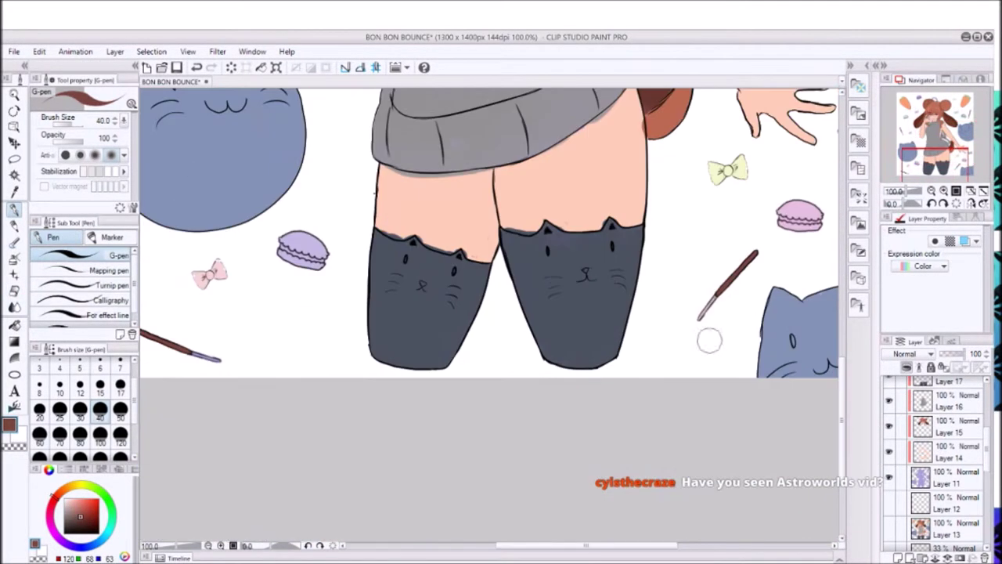
pyautogui.scroll(1, 490, 313)
pyautogui.scroll(5, 490, 313)
pyautogui.scroll(-5, 490, 313)
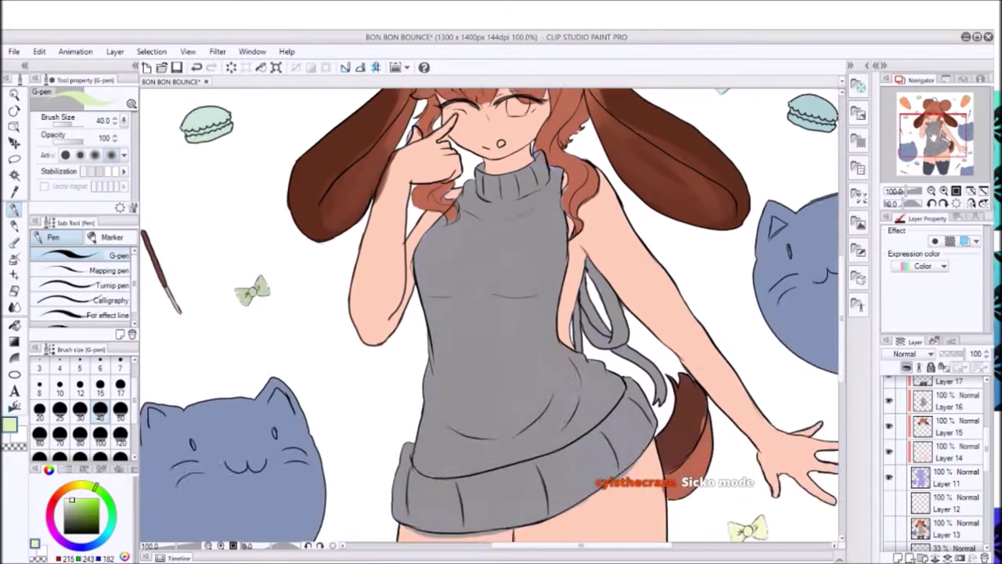
# Fill the inner ears of the lower cat heads with light pink using the G-pen at size 12.
pyautogui.moveTo(906, 160); pyautogui.dragTo(889, 169)
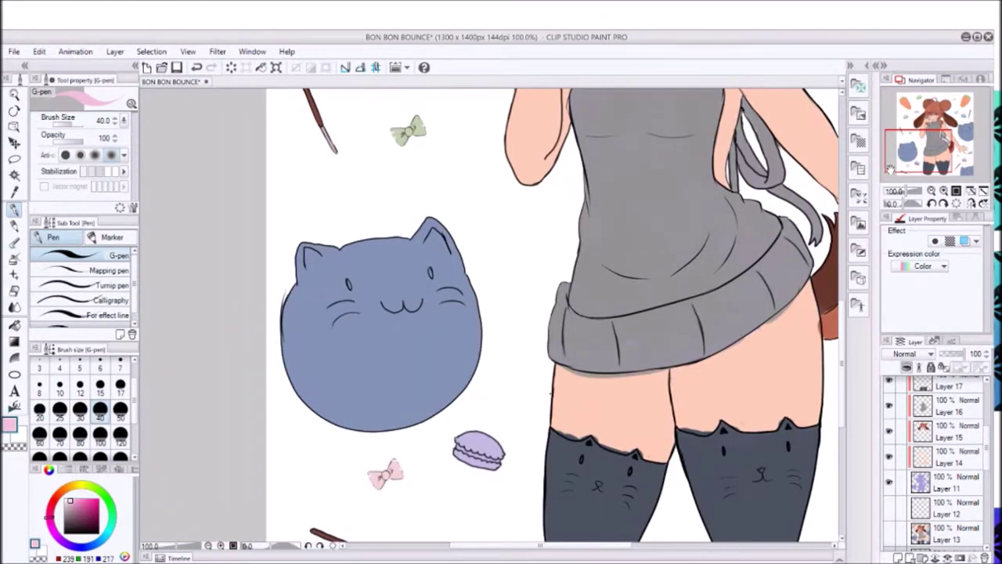
pyautogui.scroll(2, 384, 292)
pyautogui.moveTo(477, 176)
pyautogui.mouseDown()
pyautogui.moveTo(505, 208)
pyautogui.moveTo(494, 213)
pyautogui.moveTo(513, 218)
pyautogui.mouseUp()
pyautogui.press('e')
pyautogui.press('p')
pyautogui.moveTo(228, 210)
pyautogui.mouseDown()
pyautogui.moveTo(235, 247)
pyautogui.moveTo(247, 235)
pyautogui.mouseUp()
pyautogui.moveTo(470, 314); pyautogui.dragTo(517, 340)
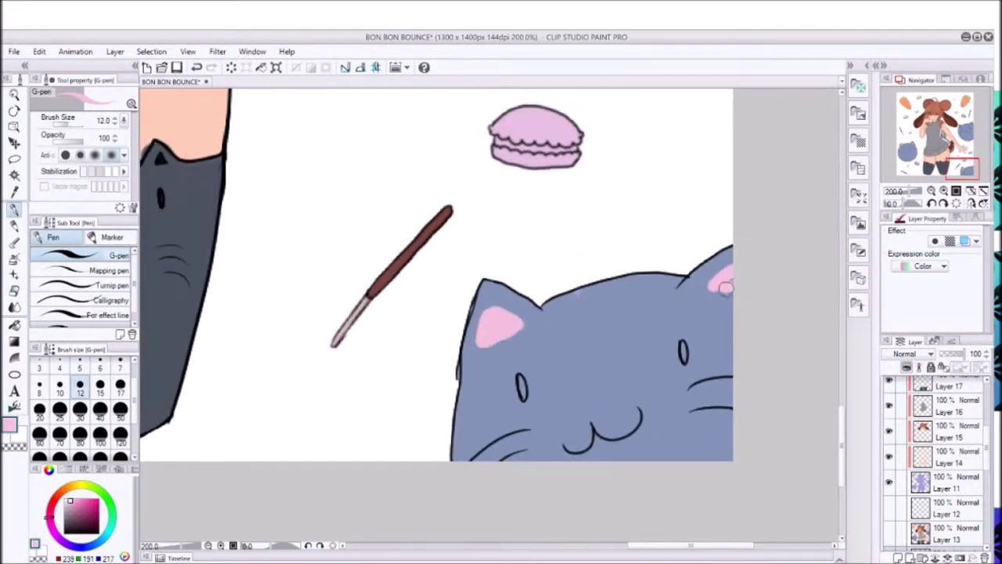
# Fill the inner ears of the cat head beside the outstretched arm with light pink and trim the overflow.
pyautogui.moveTo(666, 212)
pyautogui.mouseDown()
pyautogui.moveTo(693, 243)
pyautogui.moveTo(683, 228)
pyautogui.mouseUp()
pyautogui.moveTo(426, 278); pyautogui.dragTo(446, 301)
pyautogui.press('e')
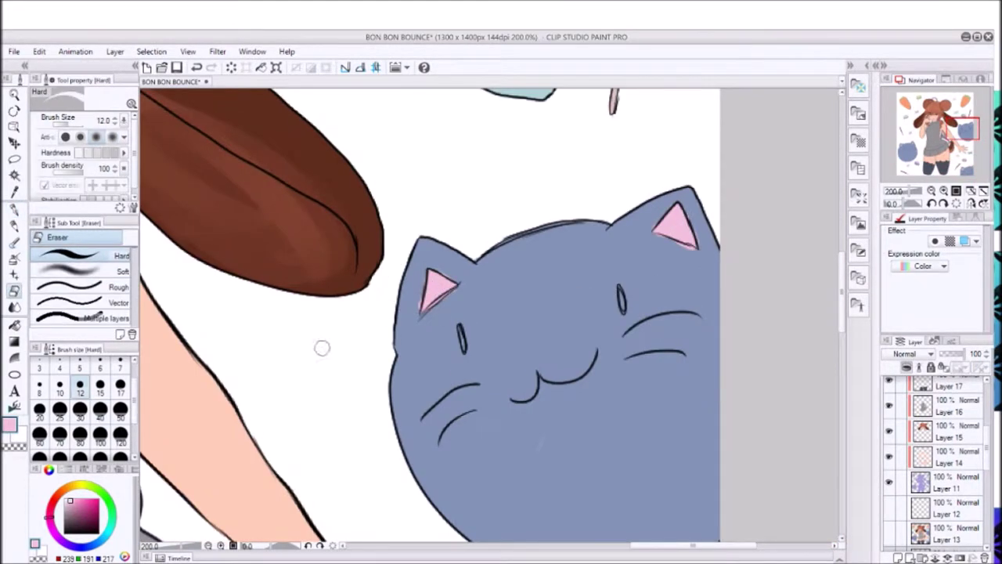
# Shade beneath the sweater's turtleneck in darker grey on a new clipped layer with the Opaque watercolor brush at size 15.
pyautogui.click(932, 190)
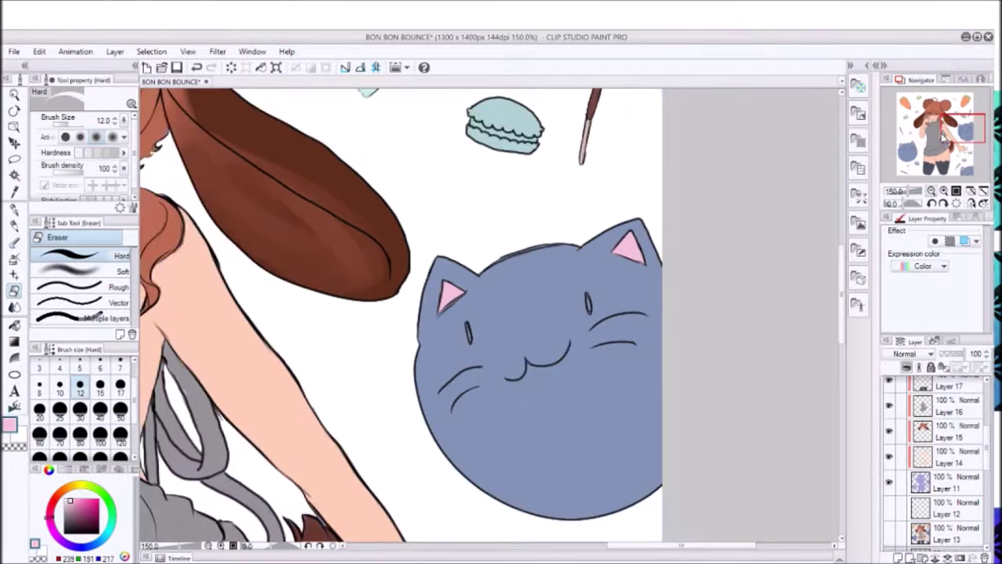
pyautogui.click(932, 190)
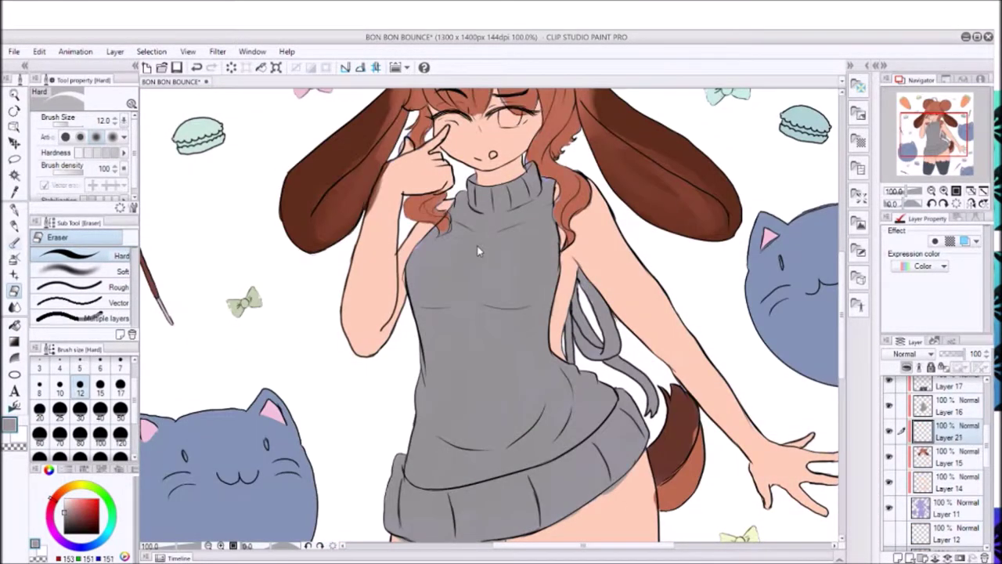
pyautogui.press('b')
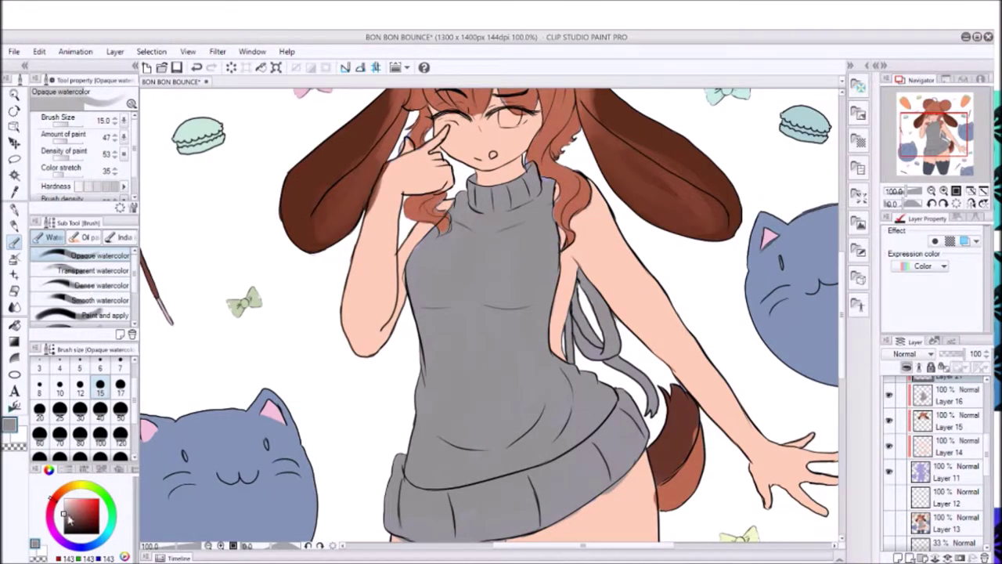
pyautogui.moveTo(458, 195)
pyautogui.mouseDown()
pyautogui.moveTo(501, 225)
pyautogui.moveTo(548, 195)
pyautogui.mouseUp()
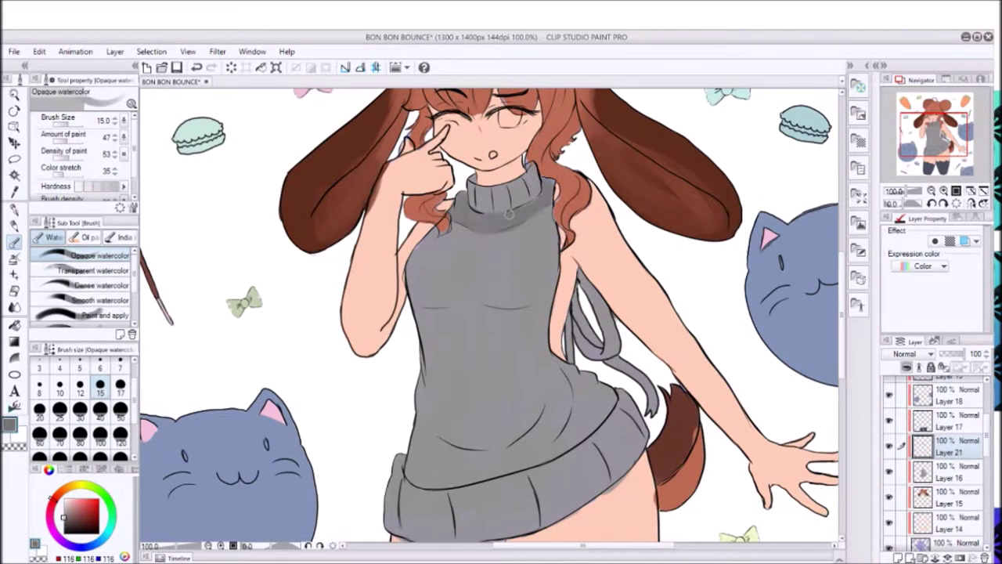
pyautogui.scroll(-5, 489, 313)
pyautogui.scroll(5, 489, 313)
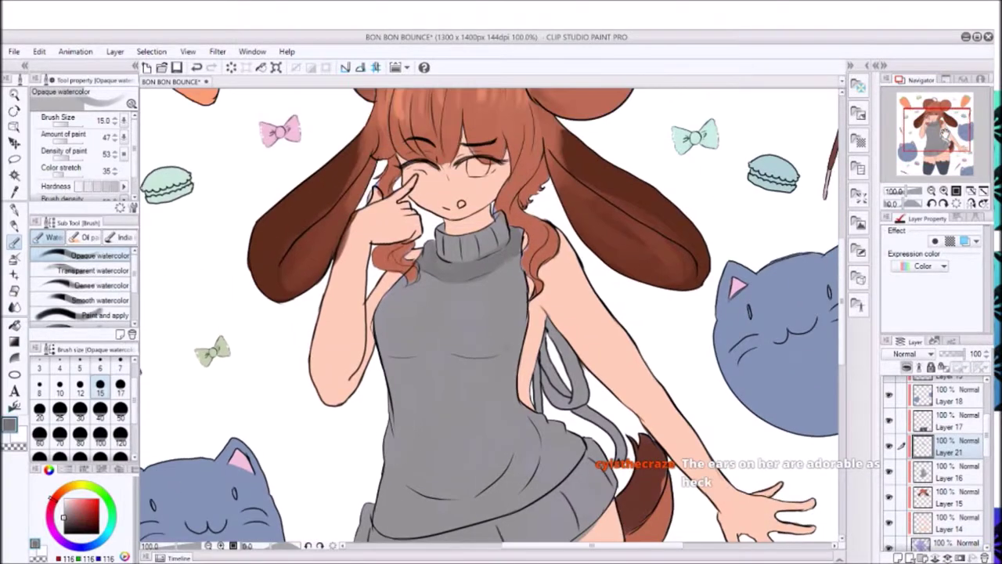
# Shade the sweater's chest and belly folds, its sides and the ribbed hem with the darker grey.
pyautogui.scroll(-3, 543, 532)
pyautogui.moveTo(486, 349)
pyautogui.mouseDown()
pyautogui.moveTo(432, 360)
pyautogui.moveTo(508, 331)
pyautogui.mouseUp()
pyautogui.moveTo(512, 271); pyautogui.dragTo(576, 312)
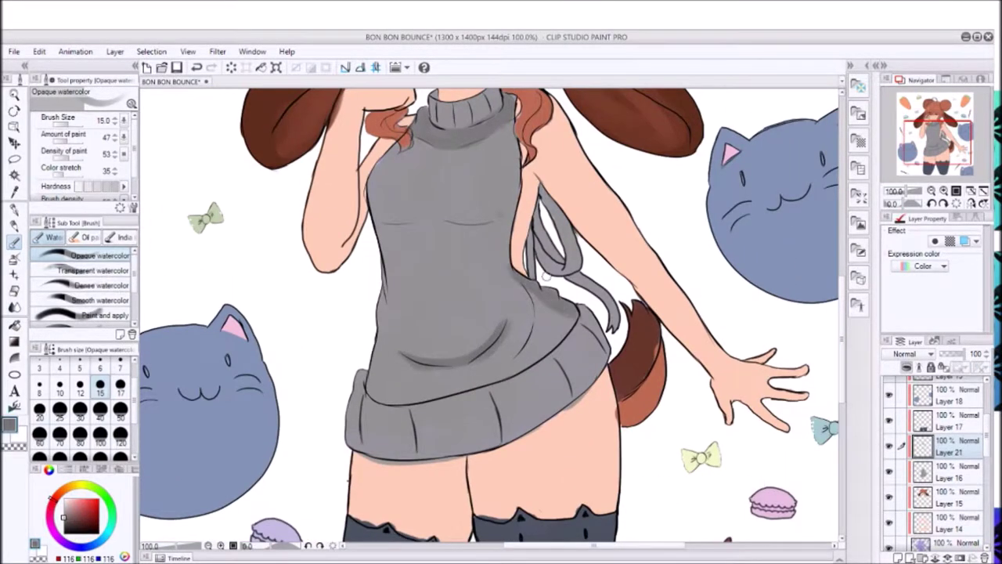
pyautogui.moveTo(382, 297)
pyautogui.mouseDown()
pyautogui.moveTo(359, 440)
pyautogui.moveTo(376, 457)
pyautogui.moveTo(388, 419)
pyautogui.mouseUp()
pyautogui.moveTo(593, 352); pyautogui.dragTo(633, 412)
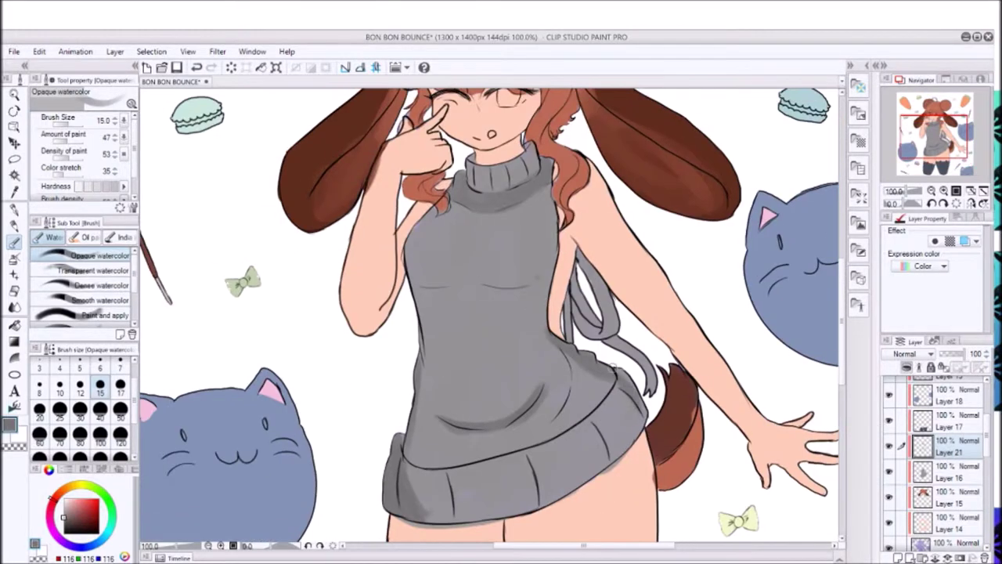
# Touch up the brown shading of the long drooping ears on the hair layer using brown sampled from the ear.
pyautogui.scroll(3, 489, 313)
pyautogui.keyDown('alt'); pyautogui.click(675, 328); pyautogui.keyUp('alt')
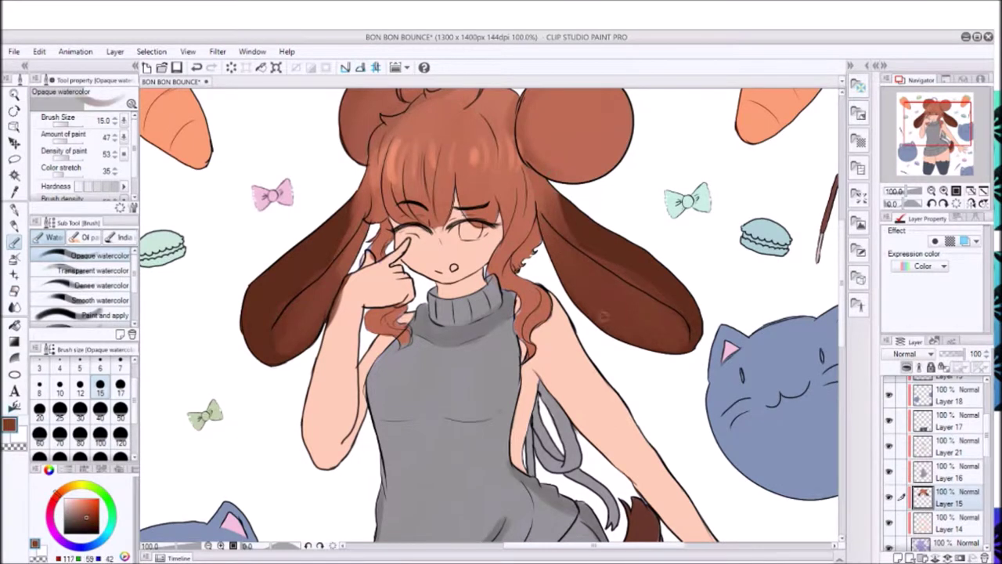
pyautogui.press('e')
pyautogui.press('b')
pyautogui.press('e')
pyautogui.press('p')
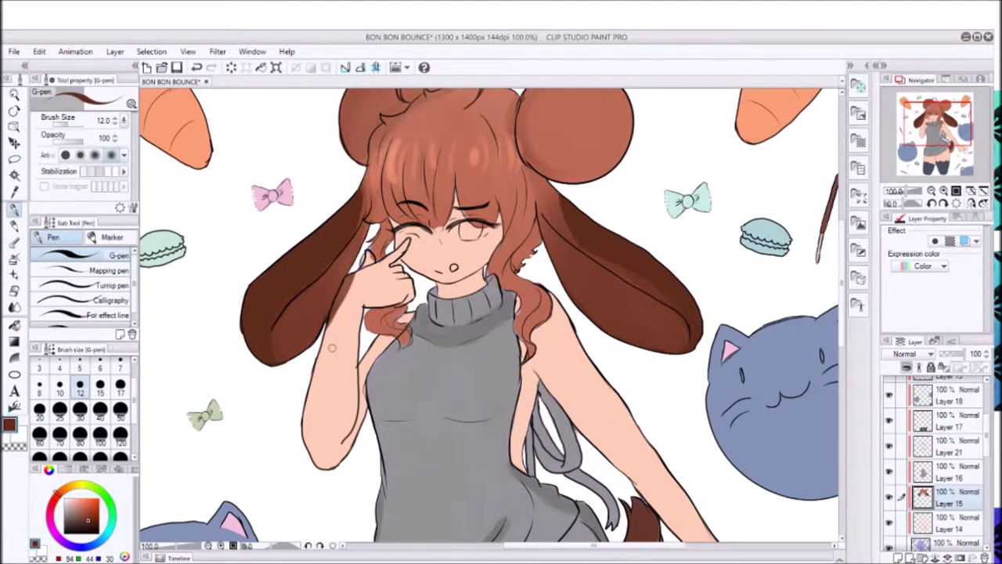
pyautogui.press('b')
# Shade the exposed skin beside the sweater's armhole with darker peach on a new clipped layer above the skin.
pyautogui.moveTo(937, 129); pyautogui.dragTo(948, 149)
pyautogui.scroll(2, 989, 445)
pyautogui.click(948, 434)
pyautogui.moveTo(539, 329); pyautogui.dragTo(509, 407)
pyautogui.moveTo(545, 348); pyautogui.dragTo(513, 399)
pyautogui.keyDown('alt'); pyautogui.click(521, 368); pyautogui.keyUp('alt')
pyautogui.moveTo(540, 344)
pyautogui.mouseDown()
pyautogui.moveTo(509, 415)
pyautogui.moveTo(527, 347)
pyautogui.moveTo(515, 303)
pyautogui.mouseUp()
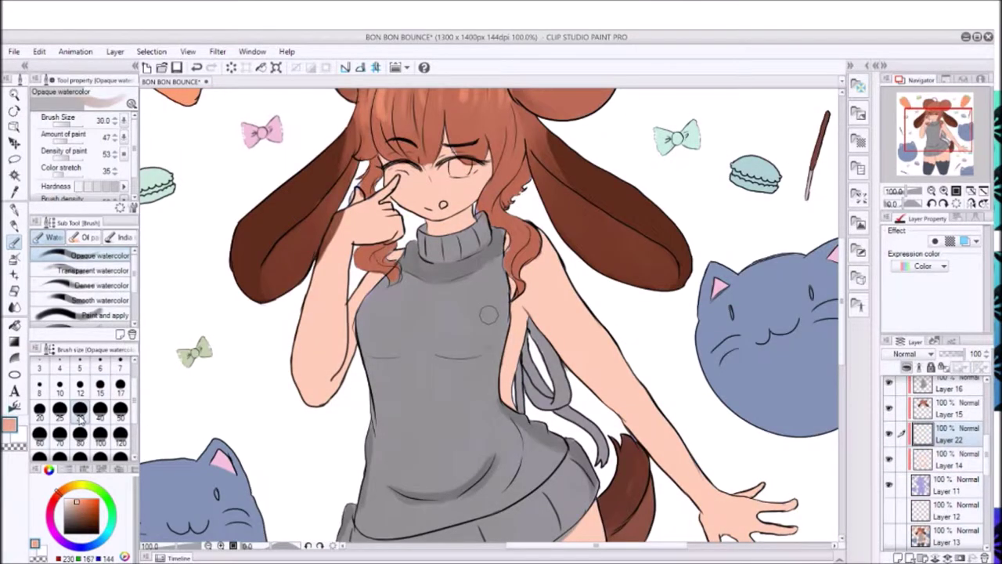
# Shade the raised arm's elbow and the skin around the shoulders with darker peach at brush size 12.
pyautogui.scroll(3, 486, 313)
pyautogui.moveTo(391, 325)
pyautogui.mouseDown()
pyautogui.moveTo(368, 376)
pyautogui.moveTo(356, 520)
pyautogui.mouseUp()
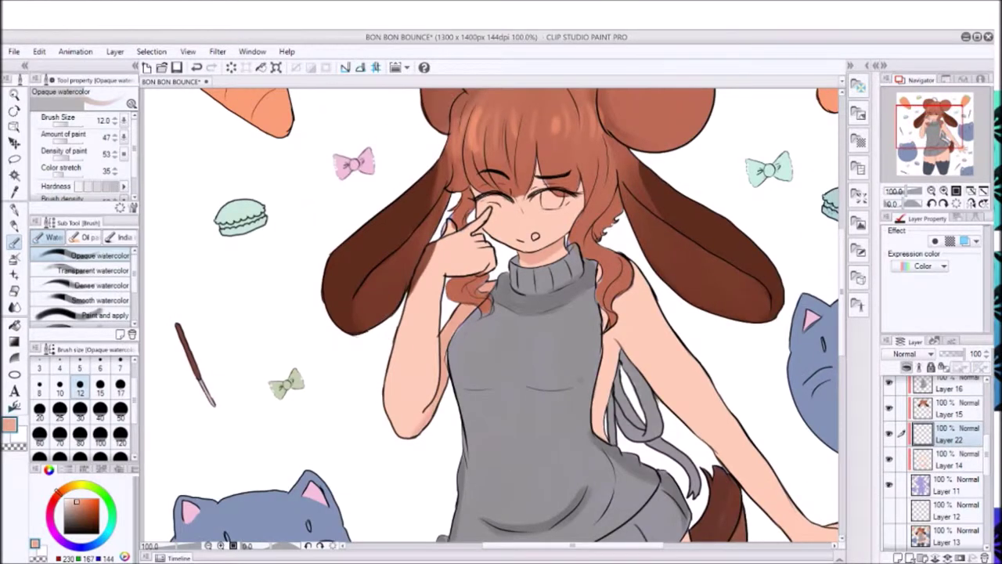
pyautogui.moveTo(485, 313); pyautogui.dragTo(416, 256)
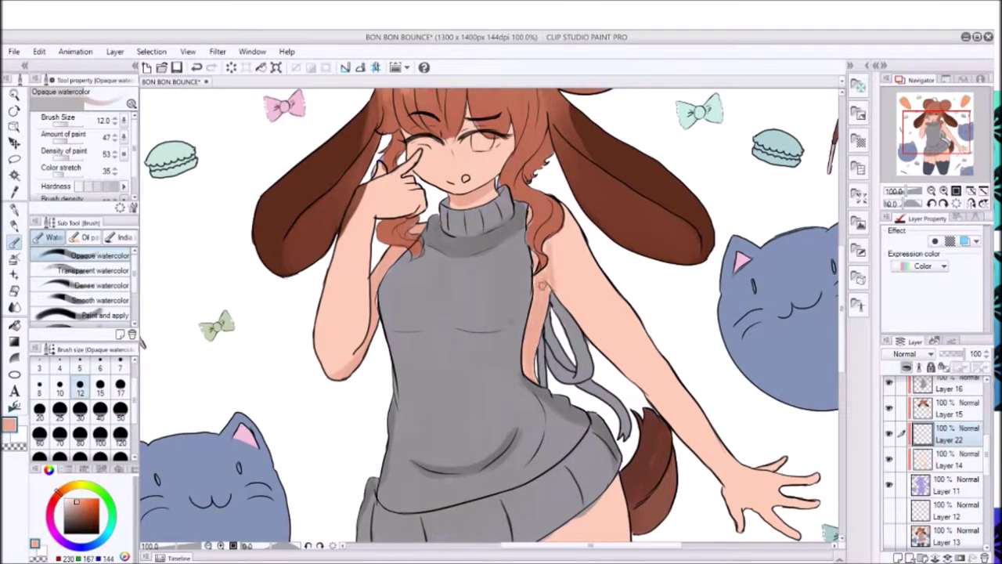
# Erase the grey spilling below the sweater's hem on the sweater layer with the Hard eraser at size 12.
pyautogui.scroll(-5, 489, 313)
pyautogui.press('e')
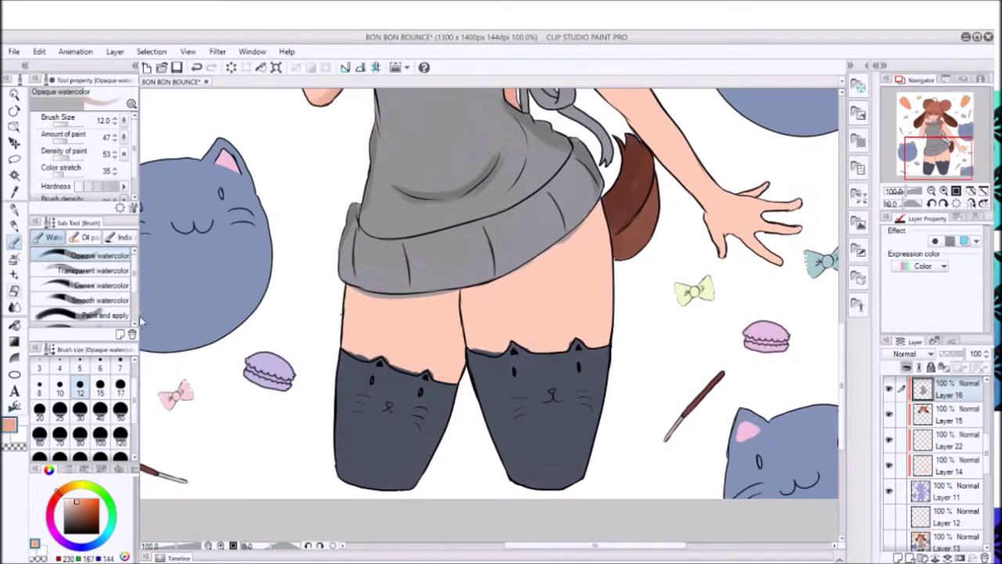
pyautogui.click(80, 384)
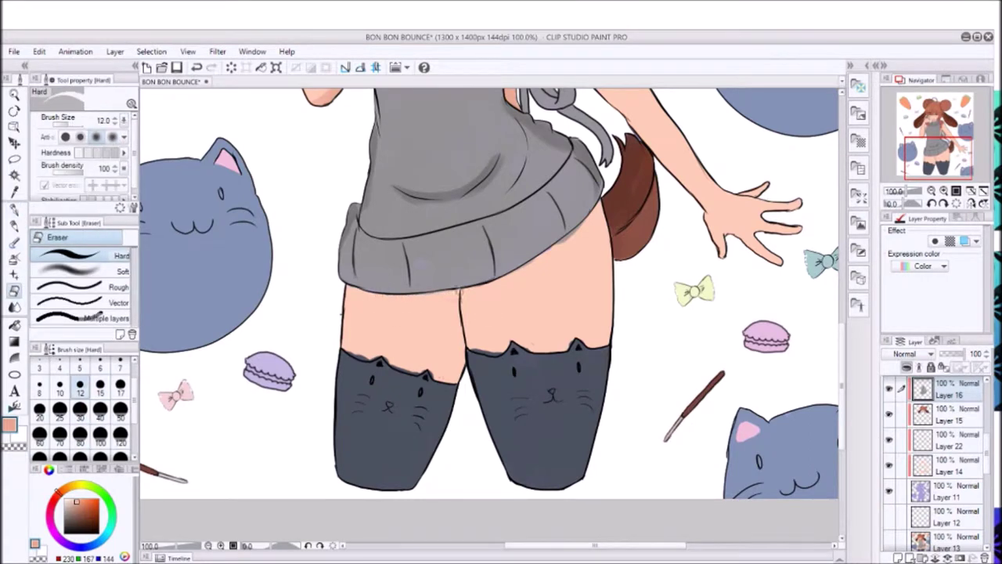
# Shade the inner thigh and the skin under the sweater hem with darker peach on the skin layer at brush size 20.
pyautogui.click(951, 466)
pyautogui.press('b')
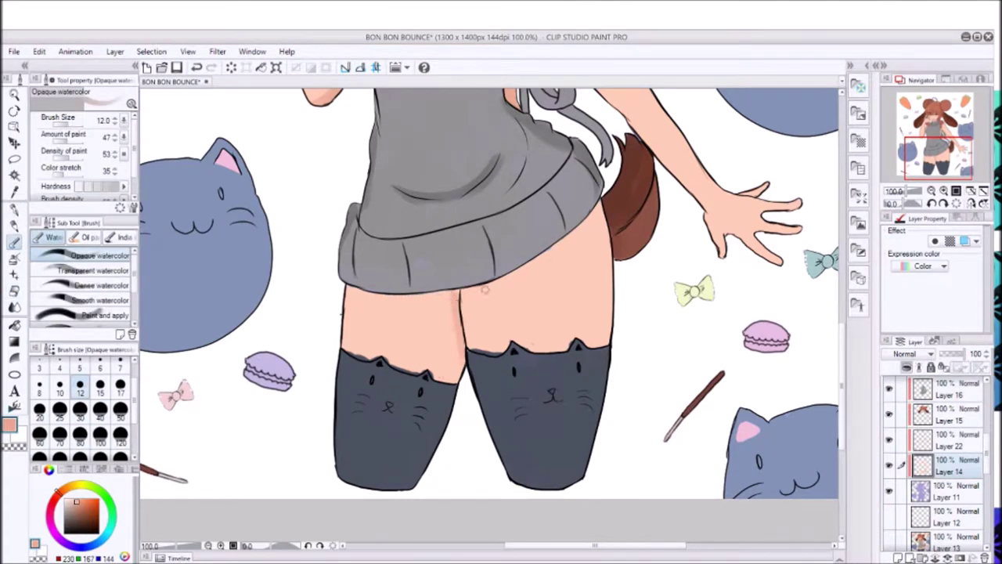
pyautogui.press(']')
pyautogui.press(']')
pyautogui.press(']')
pyautogui.moveTo(339, 293); pyautogui.dragTo(423, 297)
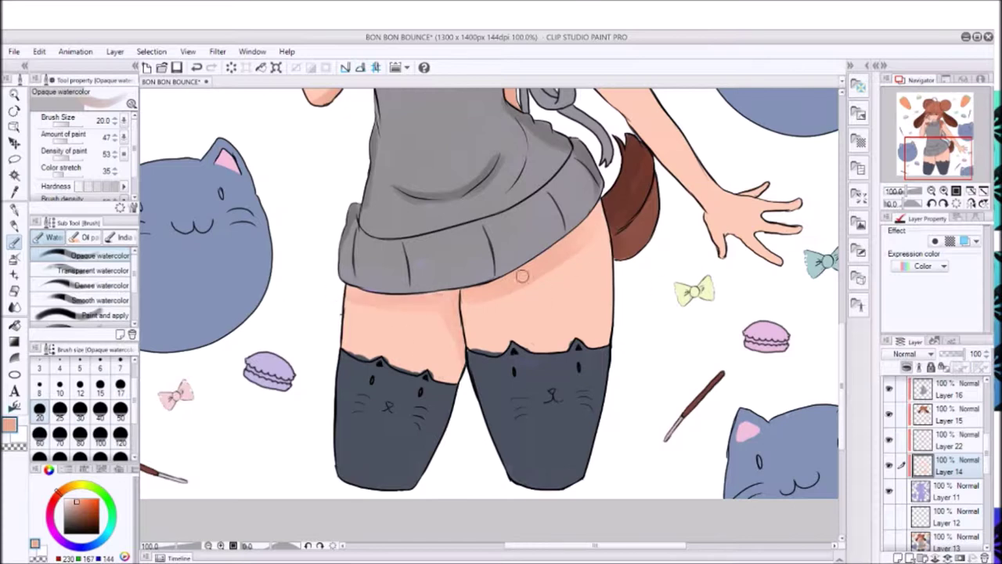
pyautogui.moveTo(530, 258); pyautogui.dragTo(471, 349)
# Touch up the sweater's grey on its layer and erase the excess along the hem and thigh.
pyautogui.click(945, 394)
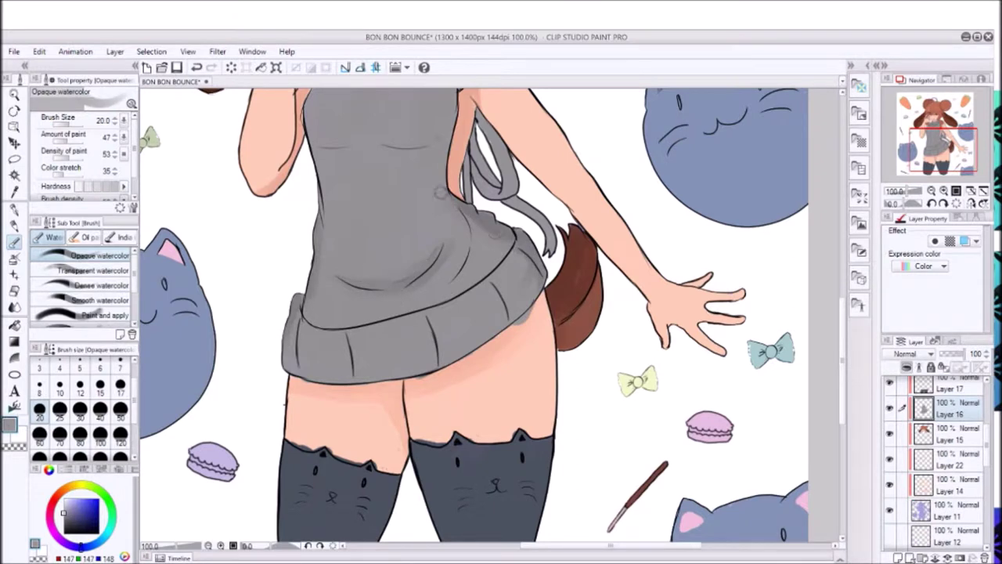
pyautogui.press('e')
pyautogui.moveTo(518, 328); pyautogui.dragTo(549, 548)
pyautogui.press('b')
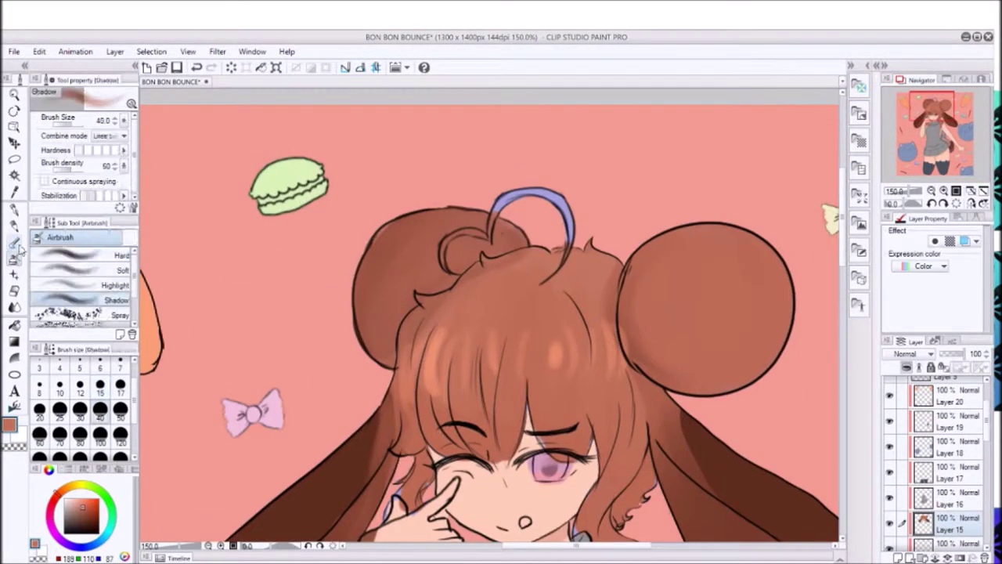
# Paint the hair loop brown and shade both hair buns with the Opaque watercolor brush at size 120.
pyautogui.click(14, 242)
pyautogui.moveTo(501, 235); pyautogui.dragTo(570, 239)
pyautogui.moveTo(689, 235)
pyautogui.mouseDown()
pyautogui.moveTo(775, 321)
pyautogui.moveTo(729, 258)
pyautogui.mouseUp()
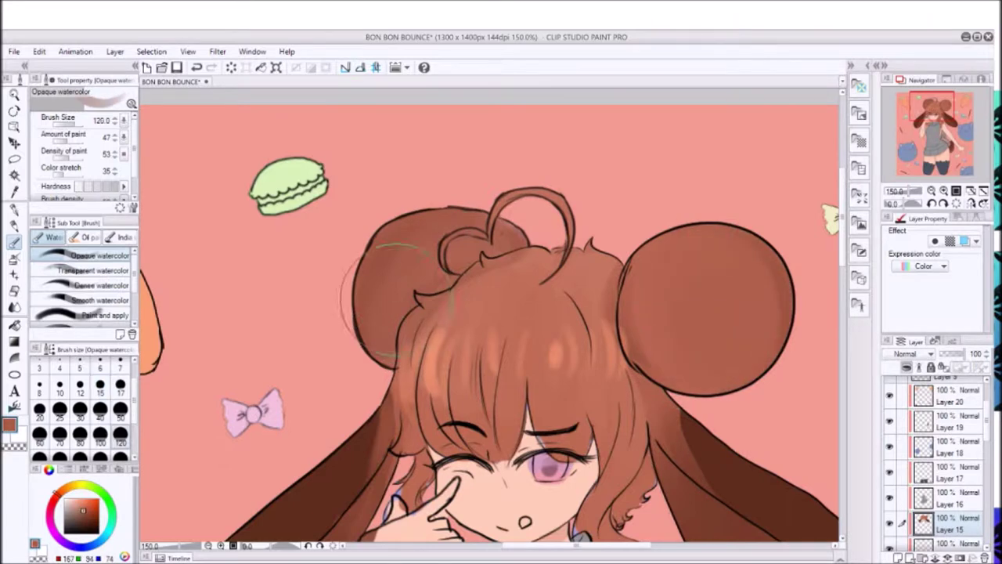
pyautogui.moveTo(650, 235); pyautogui.dragTo(771, 368)
# Refine the shading on the larger hair bun with reddish brown at brush size 30.
pyautogui.click(80, 408)
pyautogui.moveTo(626, 258); pyautogui.dragTo(681, 368)
pyautogui.moveTo(681, 274); pyautogui.dragTo(720, 375)
pyautogui.hotkey('ctrl', '-')
pyautogui.hotkey('ctrl', '-')
pyautogui.hotkey('ctrl', '-')
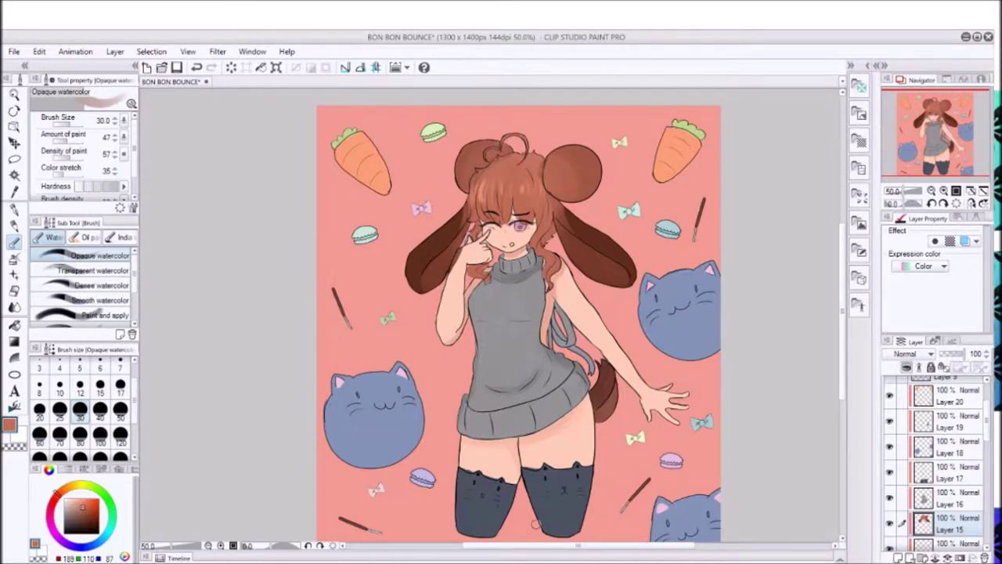
# Erase the brown overspill along the raised forearm, and set the hard eraser to size 4 on the sweater layer.
pyautogui.scroll(5, 491, 256)
pyautogui.press('e')
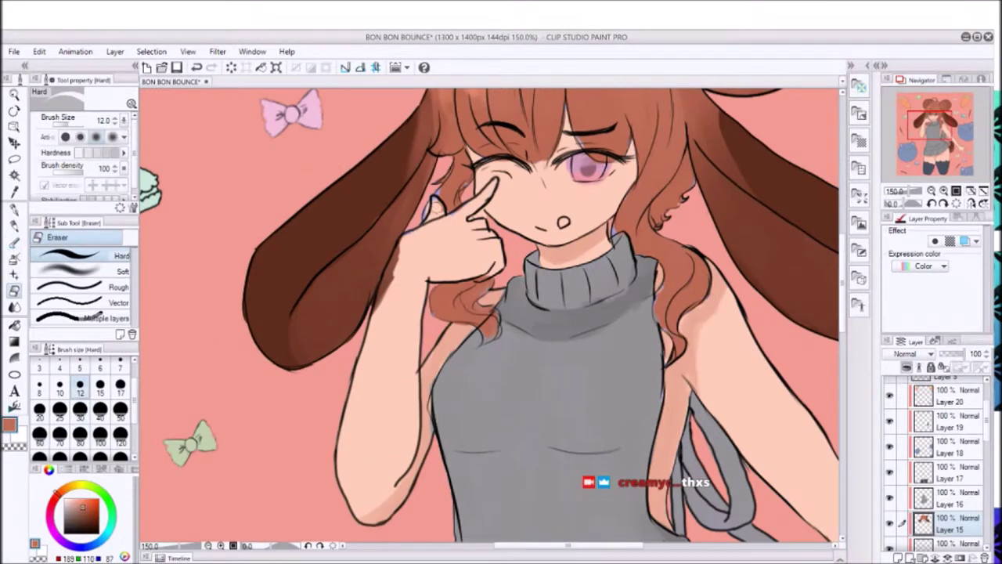
pyautogui.click(951, 497)
pyautogui.click(60, 368)
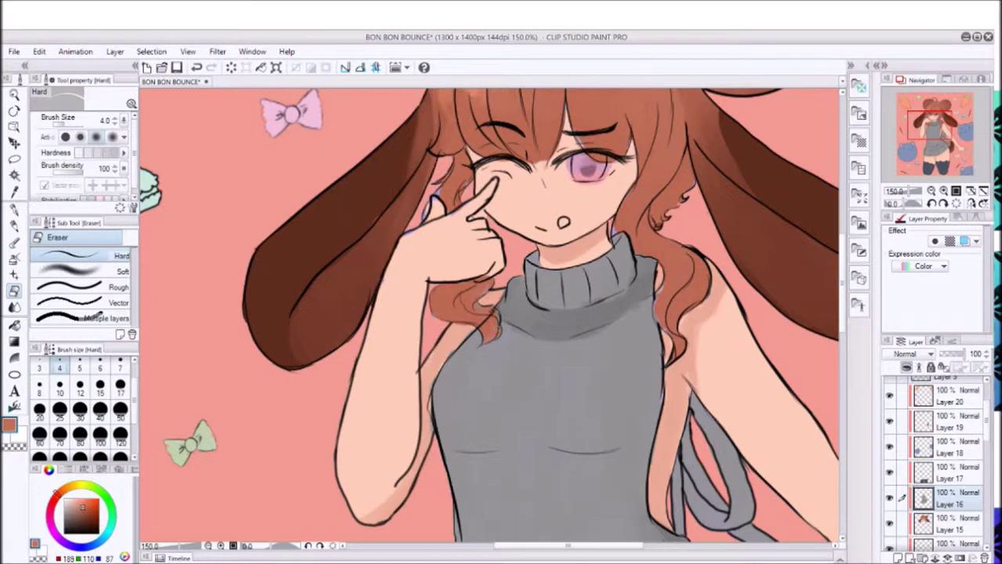
# Touch up the raised forearm's edge on Layer 14 with peach using the G-pen at size 15, trimming any excess.
pyautogui.scroll(-3, 931, 526)
pyautogui.click(951, 459)
pyautogui.press('p')
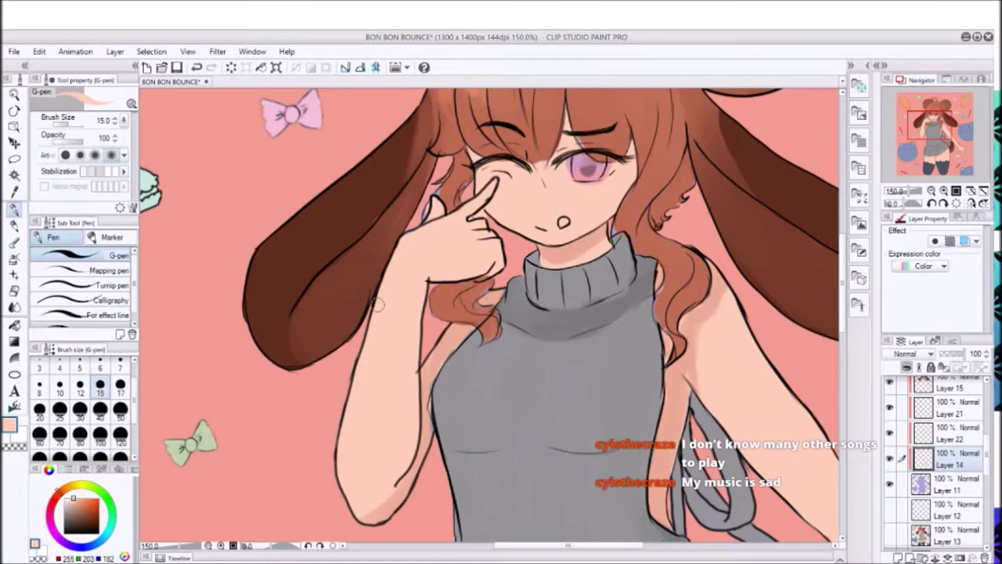
pyautogui.press('e')
pyautogui.scroll(1, 985, 450)
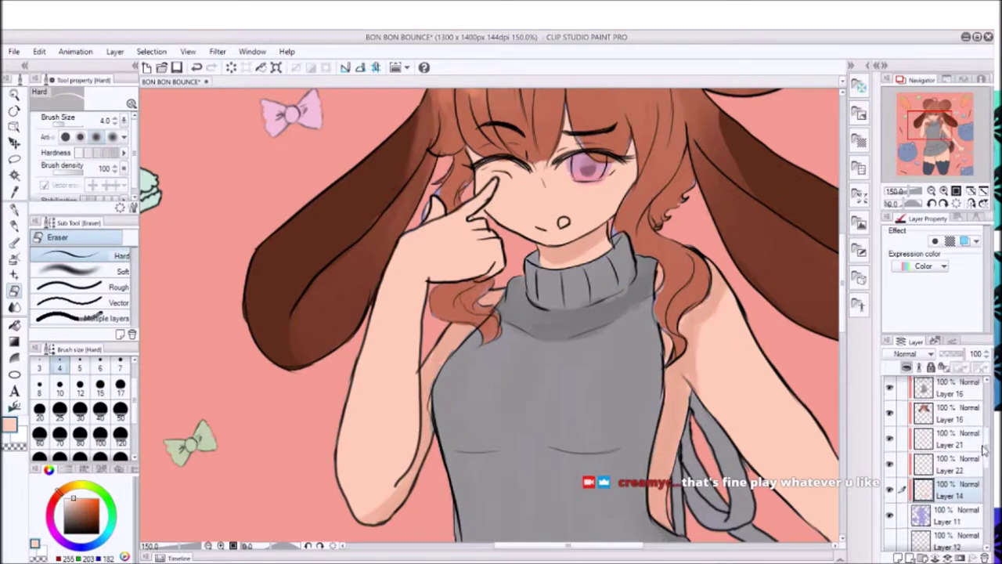
# Paint the noses of both stocking cat faces light pink on Layer 17 with the G-pen at size 15.
pyautogui.scroll(1, 985, 451)
pyautogui.click(951, 421)
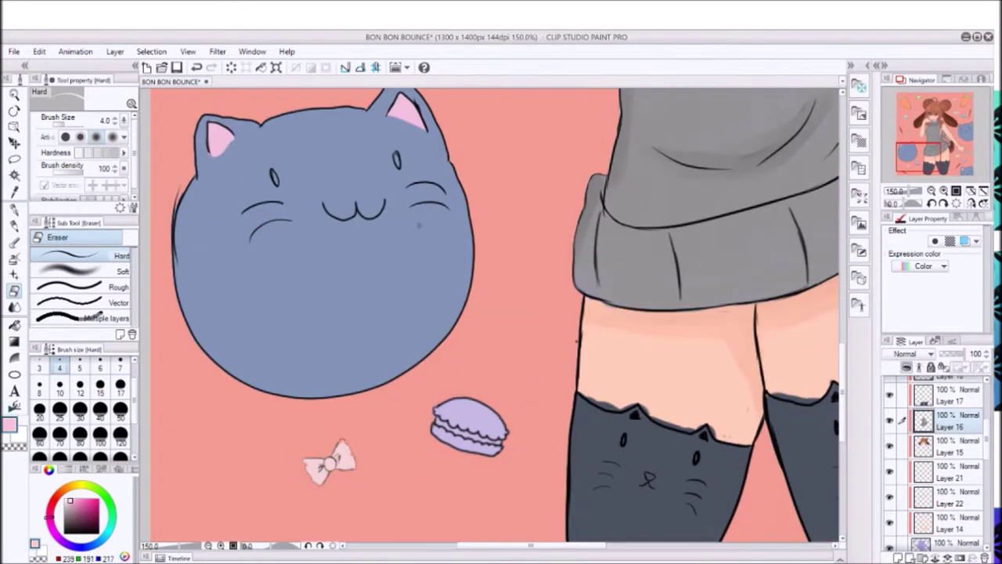
pyautogui.click(15, 212)
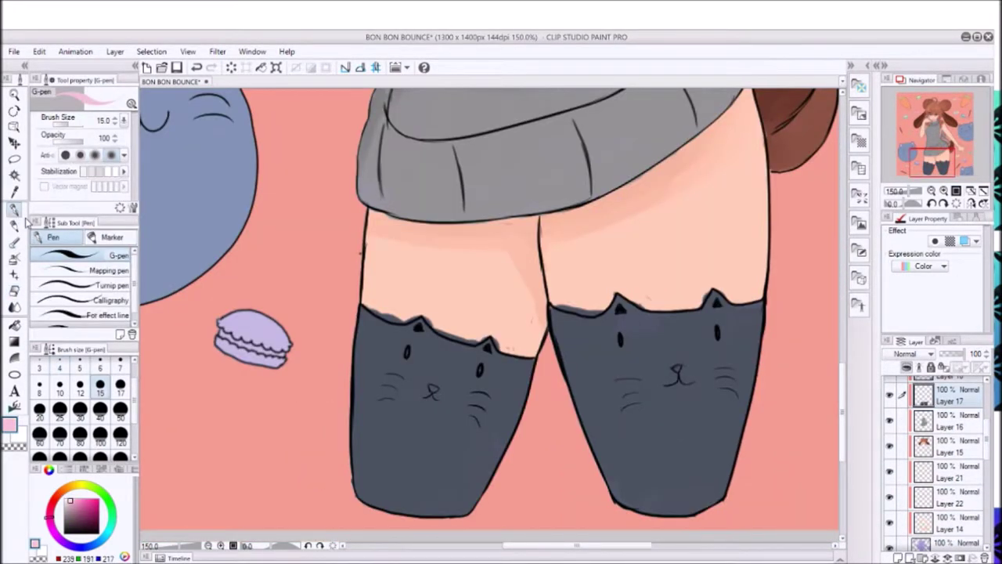
pyautogui.click(432, 389)
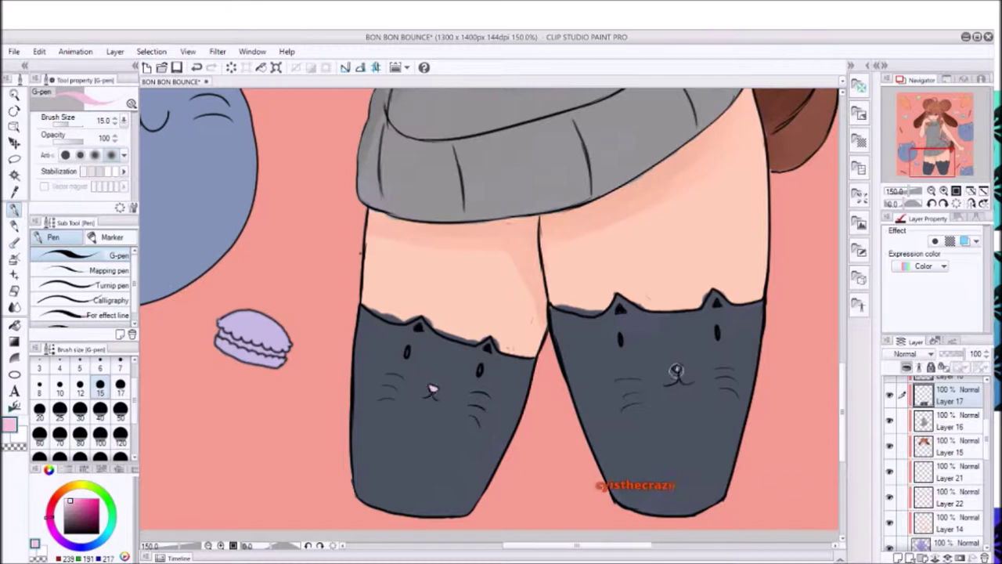
pyautogui.click(676, 368)
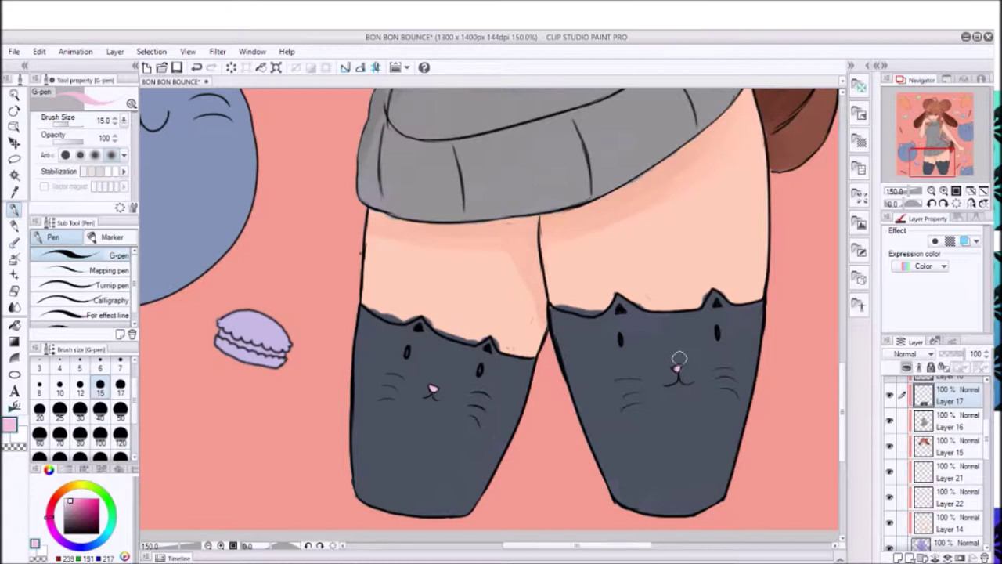
# Erase the dark overspill above both stocking tops with the hard eraser at size 4 and clean up the adjoining skin.
pyautogui.press('e')
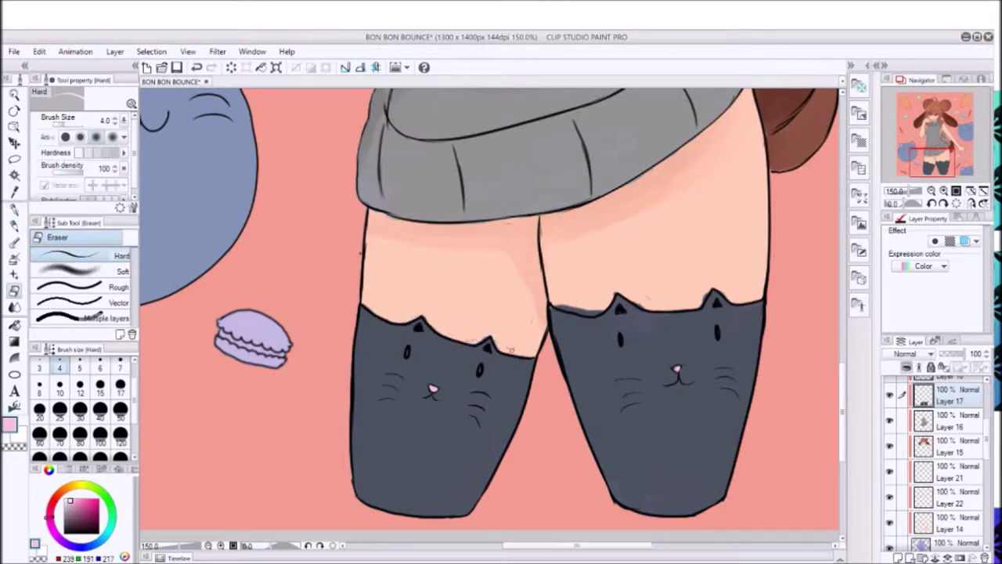
pyautogui.keyDown('ctrl'); pyautogui.keyDown('shift'); pyautogui.click(481, 335); pyautogui.keyUp('shift'); pyautogui.keyUp('ctrl')
pyautogui.keyDown('alt'); pyautogui.click(477, 332); pyautogui.keyUp('alt')
pyautogui.press('p')
pyautogui.keyDown('ctrl'); pyautogui.keyDown('shift'); pyautogui.click(648, 291); pyautogui.keyUp('shift'); pyautogui.keyUp('ctrl')
pyautogui.press('e')
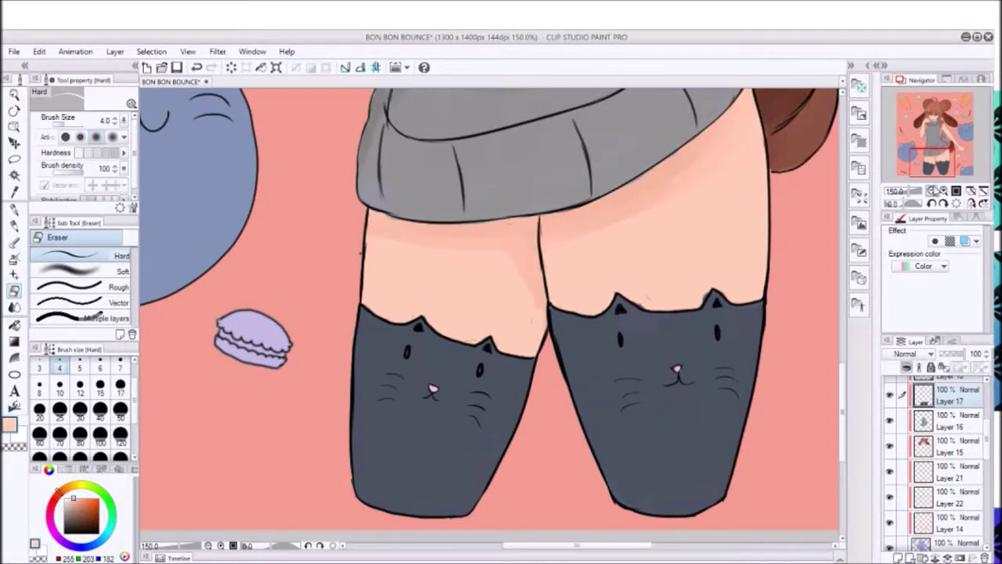
# Add a new layer above the stockings layer, paint the white of the open eye on it and erase the excess.
pyautogui.scroll(-2, 933, 190)
pyautogui.moveTo(940, 169); pyautogui.dragTo(944, 184)
pyautogui.scroll(2, 944, 184)
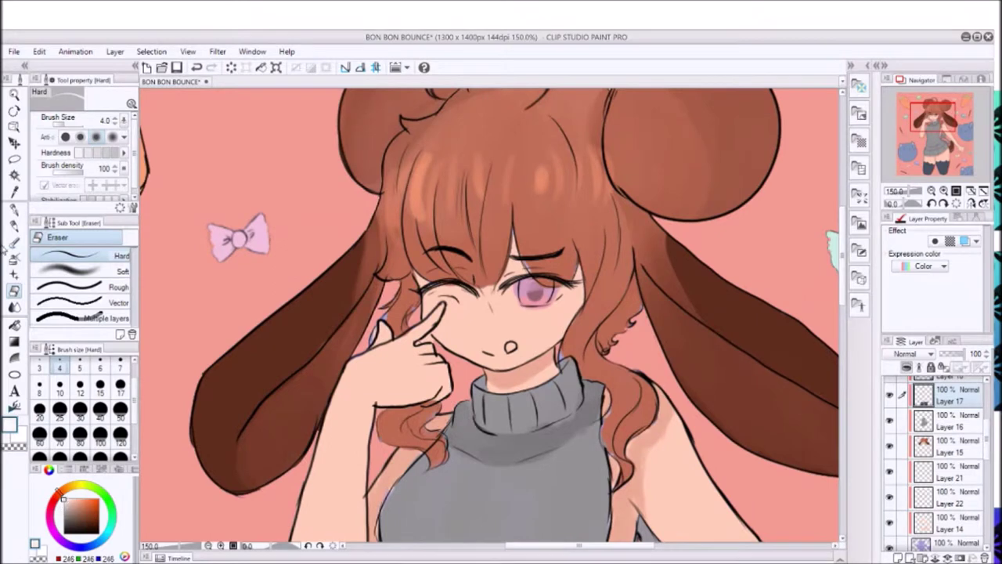
pyautogui.press('p')
pyautogui.hotkey('ctrl', 'shift', 'n')
pyautogui.press('e')
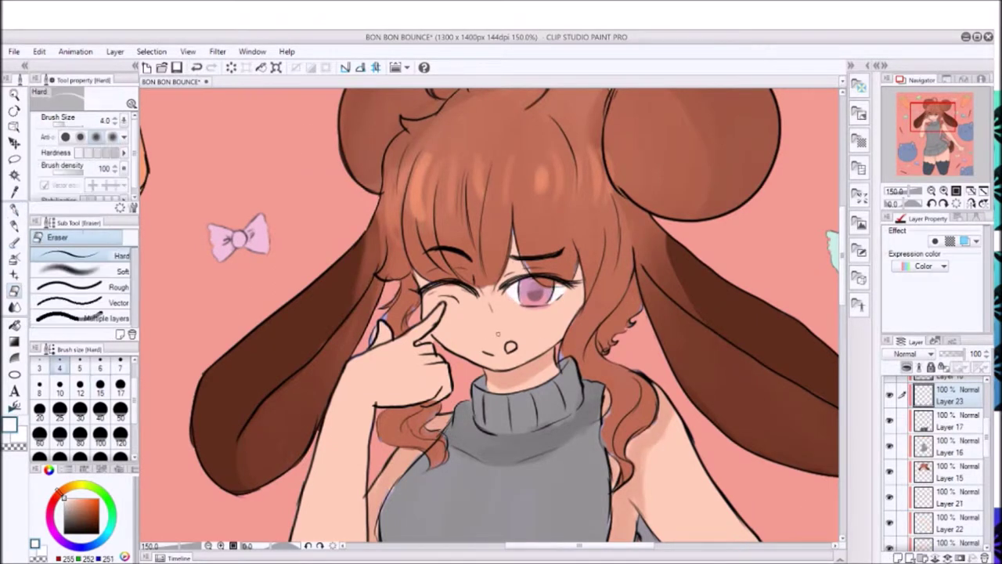
# Add light pink highlights to the open eye's iris on Layer 21 with the G-pen at size 10, undoing a stray stroke.
pyautogui.click(950, 490)
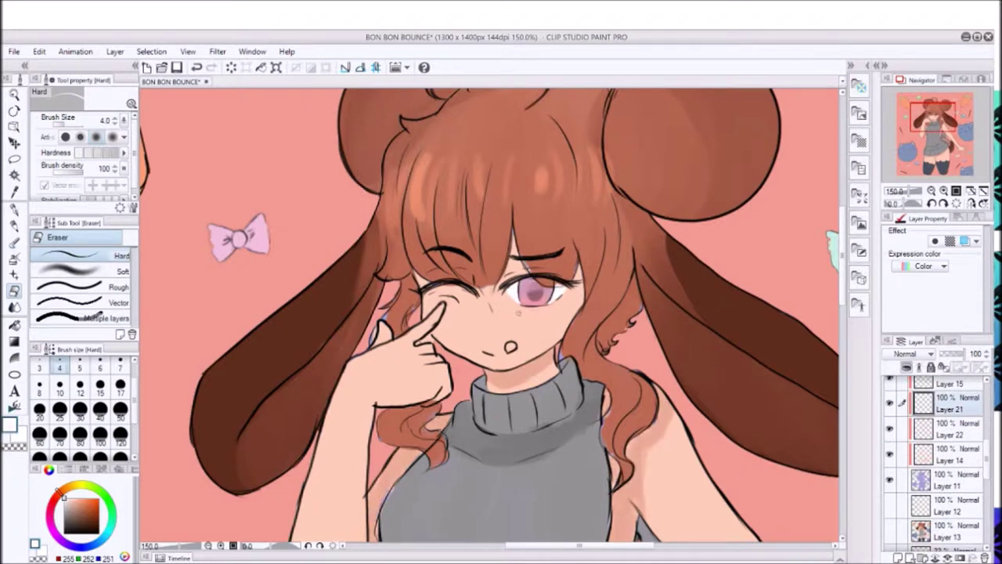
pyautogui.hotkey('ctrl', '+')
pyautogui.press('p')
pyautogui.click(69, 499)
pyautogui.click(59, 384)
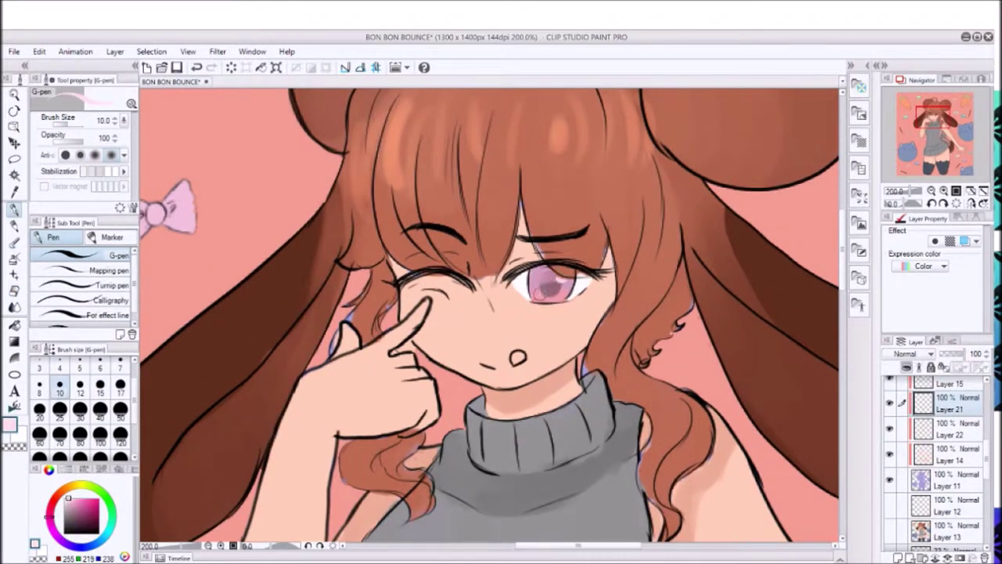
pyautogui.hotkey('ctrl', 'z')
pyautogui.hotkey('ctrl', '-')
pyautogui.hotkey('ctrl', '-')
pyautogui.hotkey('ctrl', '-')
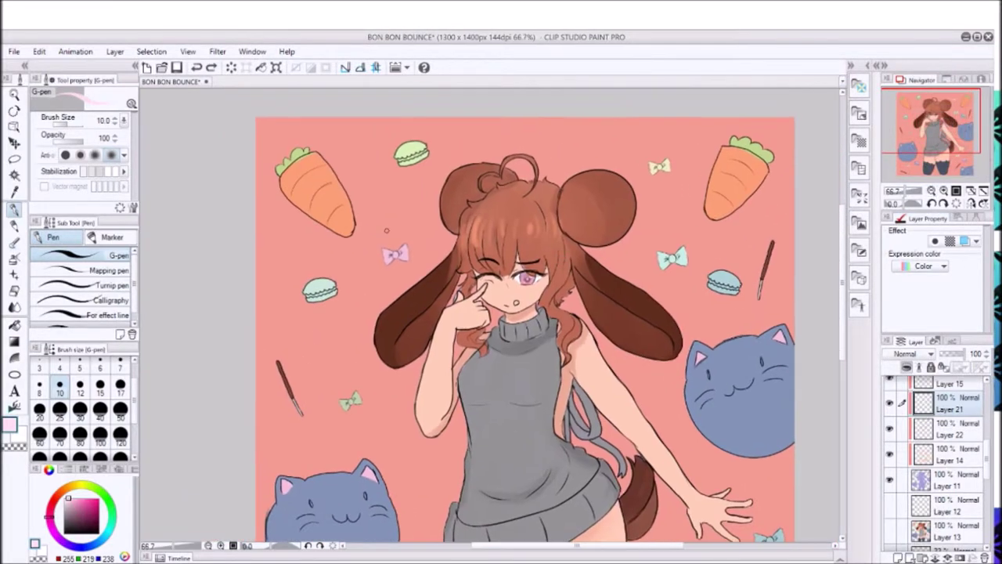
# Touch up the carrot's orange on Layer 20 with the G-pen at size 10.
pyautogui.scroll(-3, 931, 462)
pyautogui.click(892, 433)
pyautogui.press('e')
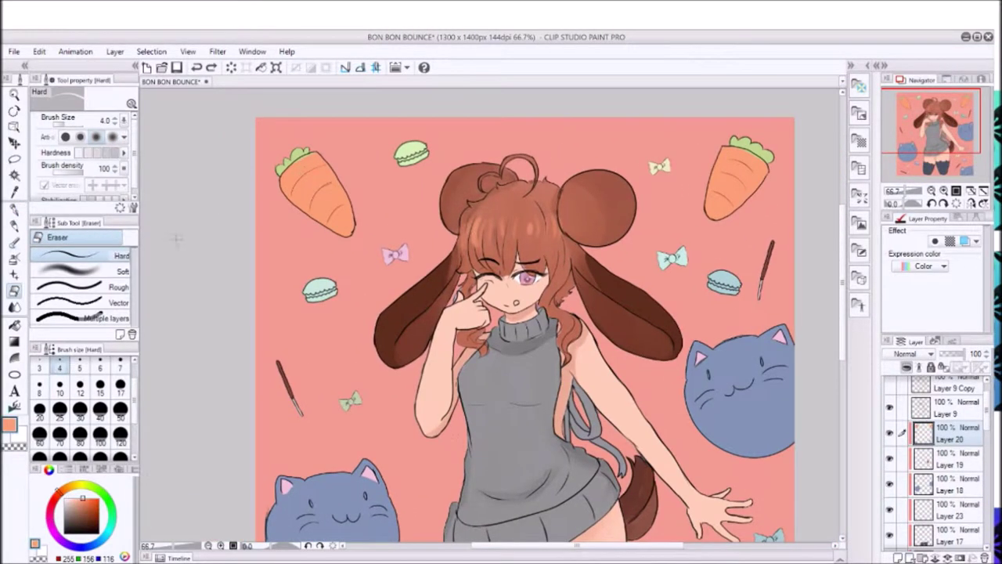
pyautogui.press('p')
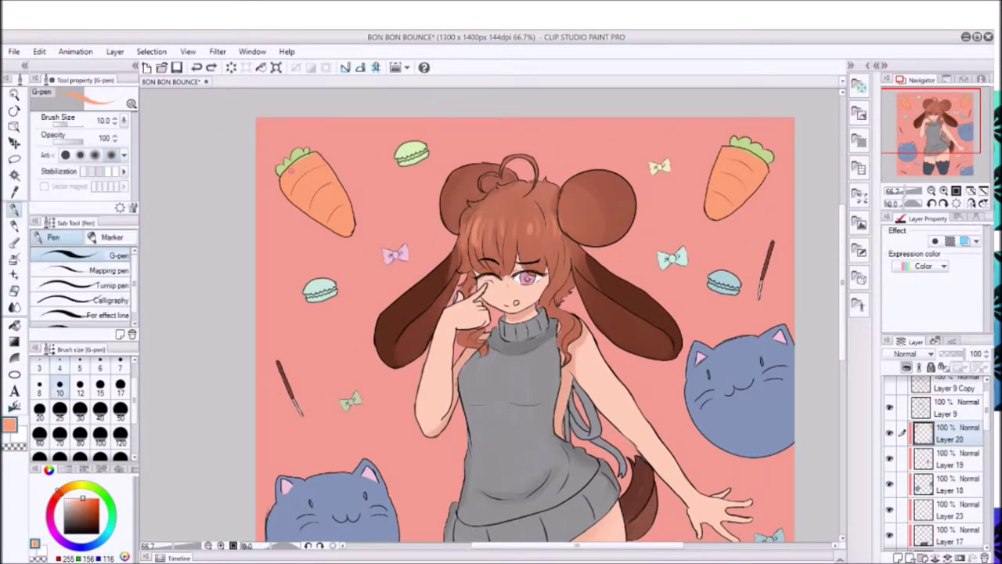
# Sample the reddish-brown hair colour for the G-pen at size 5, and erase the blue fringe around the raised thumb on Layer 11.
pyautogui.scroll(-3, 501, 313)
pyautogui.scroll(3, 501, 313)
pyautogui.hotkey('ctrl', '+')
pyautogui.hotkey('ctrl', '+')
pyautogui.hotkey('ctrl', '+')
pyautogui.click(79, 367)
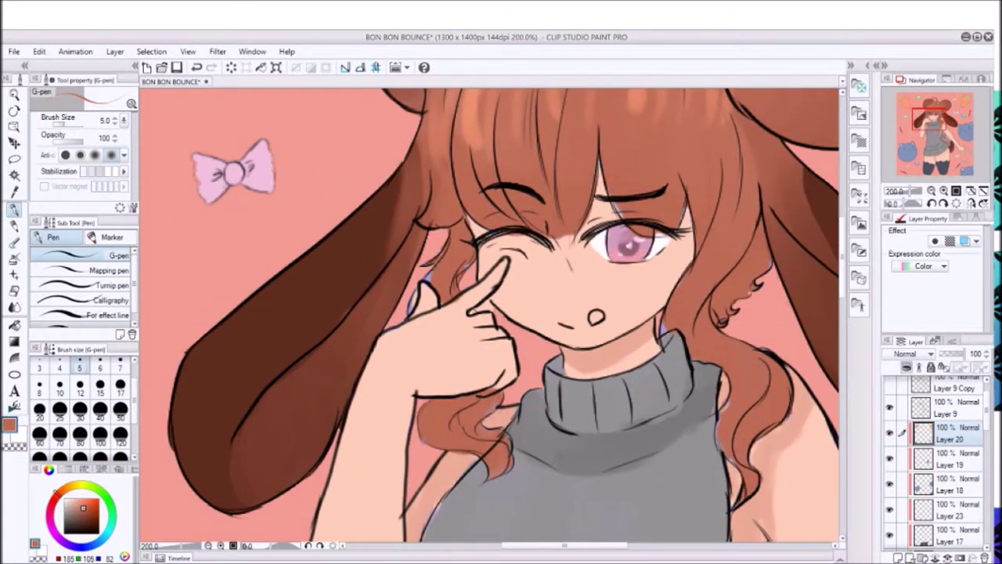
pyautogui.keyDown('ctrl'); pyautogui.keyDown('shift'); pyautogui.click(473, 310); pyautogui.keyUp('shift'); pyautogui.keyUp('ctrl')
pyautogui.press('e')
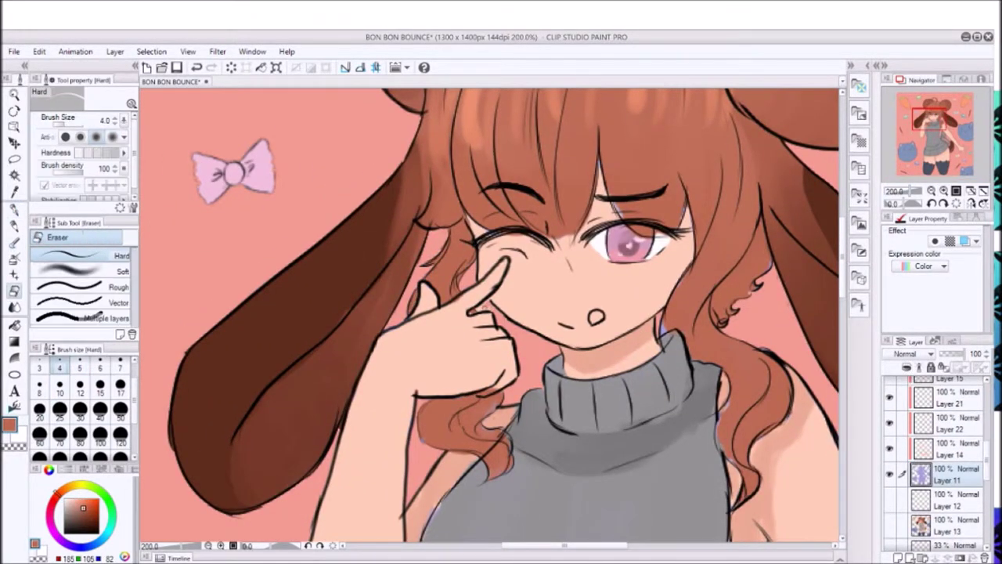
# Fill gaps in the hair around the raised hand with reddish brown on Layer 15 and tidy the adjoining sweater edge.
pyautogui.keyDown('ctrl'); pyautogui.keyDown('shift'); pyautogui.click(568, 279); pyautogui.keyUp('shift'); pyautogui.keyUp('ctrl')
pyautogui.press('p')
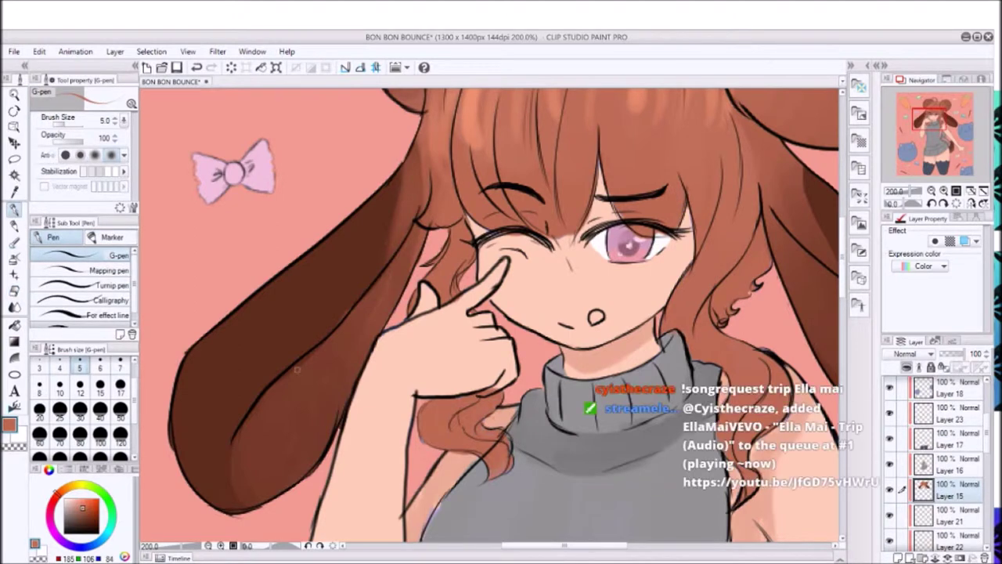
pyautogui.press('e')
pyautogui.moveTo(422, 461); pyautogui.dragTo(344, 487)
pyautogui.keyDown('ctrl'); pyautogui.keyDown('shift'); pyautogui.click(544, 338); pyautogui.keyUp('shift'); pyautogui.keyUp('ctrl')
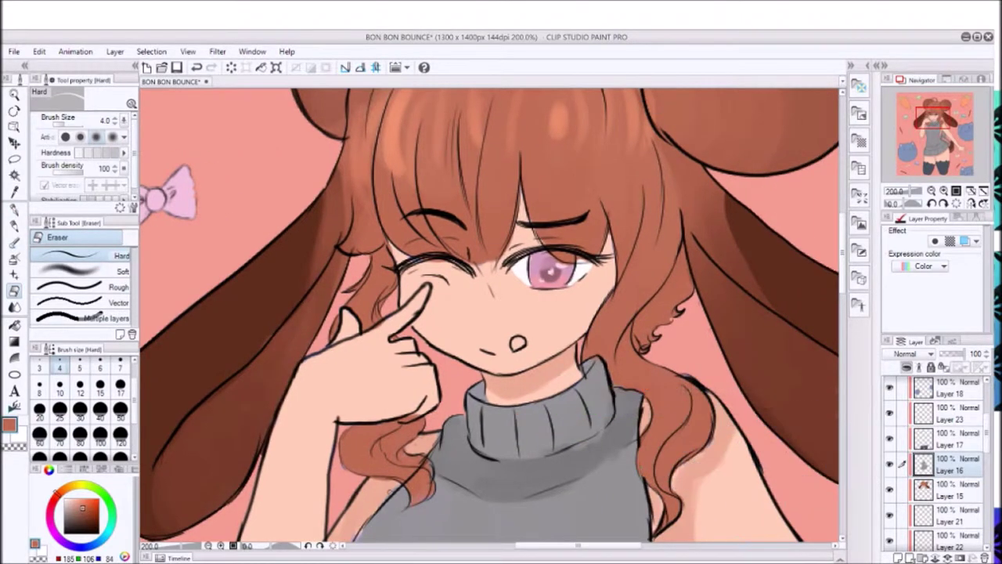
# Touch up the sweater's side with its own grey using the Opaque watercolor brush at size 30.
pyautogui.click(931, 191)
pyautogui.scroll(3, 988, 421)
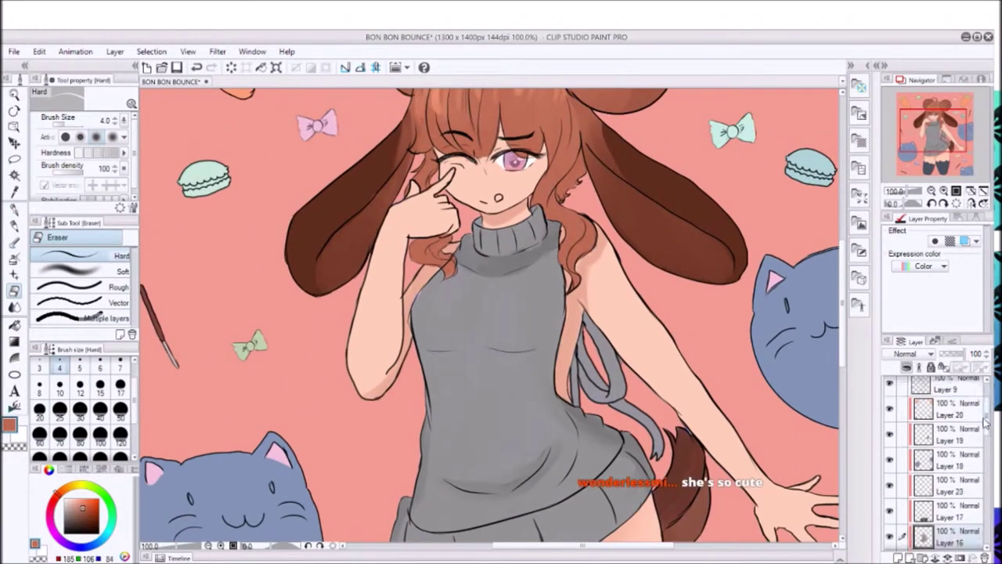
pyautogui.keyDown('alt'); pyautogui.click(478, 359); pyautogui.keyUp('alt')
pyautogui.press('b')
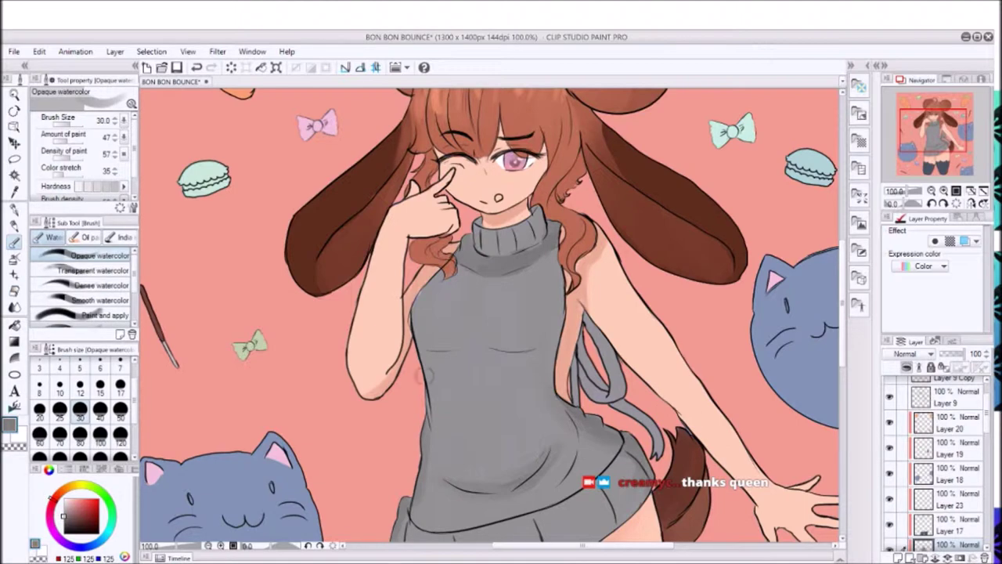
# Fill the small open mouth with pink using the Opaque watercolor brush at size 12.
pyautogui.scroll(6, 470, 156)
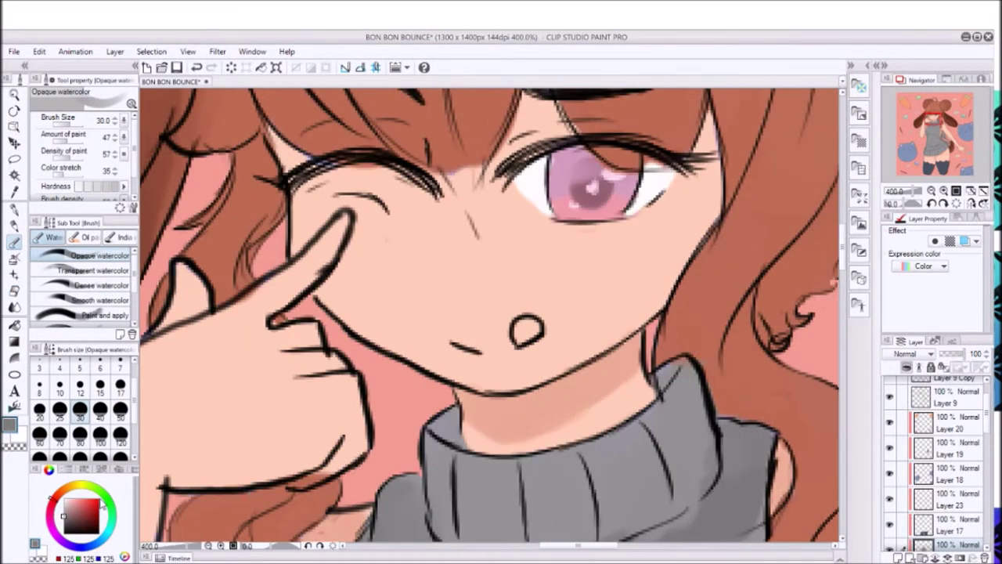
pyautogui.click(80, 386)
pyautogui.click(81, 500)
pyautogui.moveTo(520, 327); pyautogui.dragTo(535, 333)
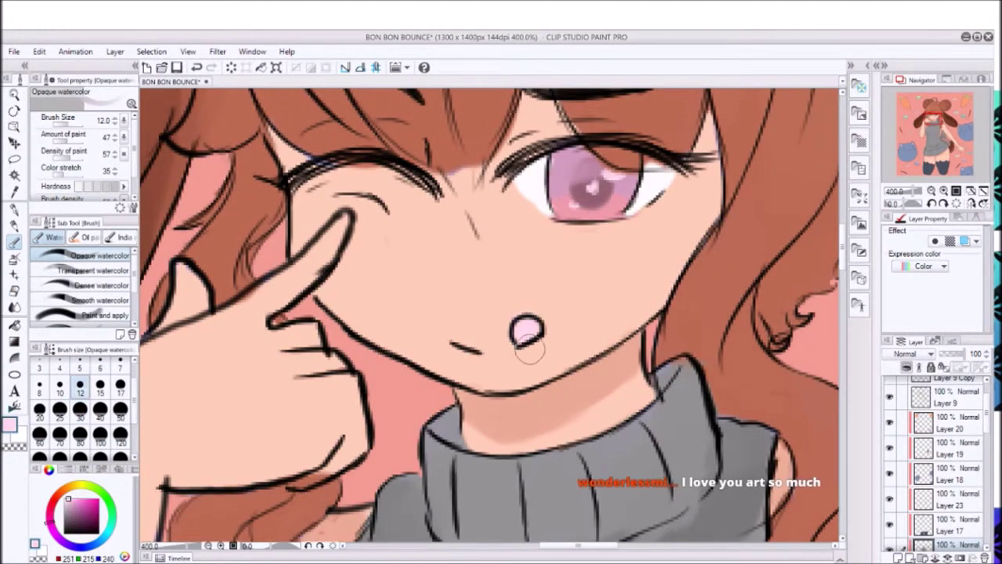
pyautogui.scroll(-6, 820, 241)
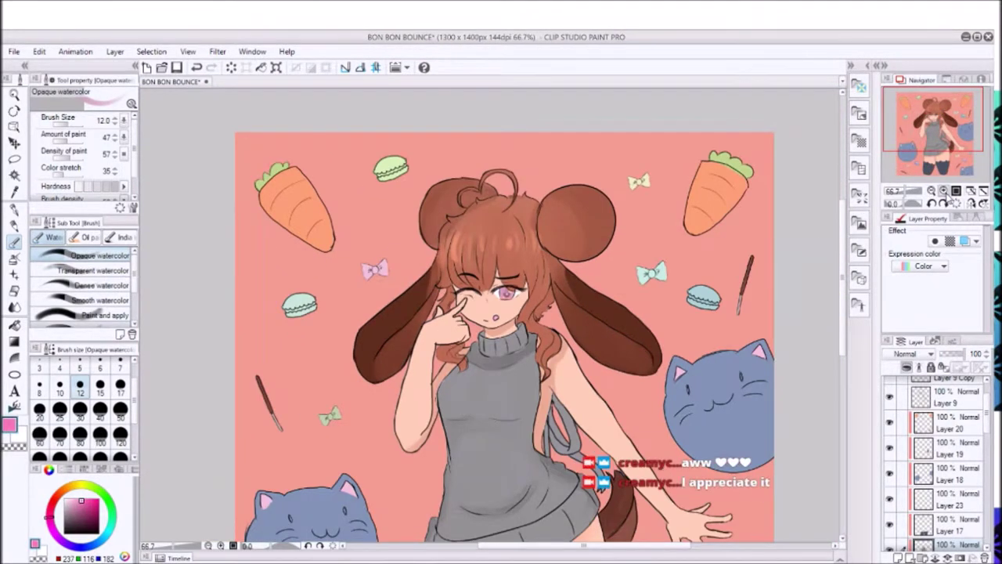
# Shade the face's edge and cheeks with darker peach on Layer 22 and soften it with the Blend tool at size 40.
pyautogui.scroll(6, 820, 242)
pyautogui.scroll(-2, 489, 313)
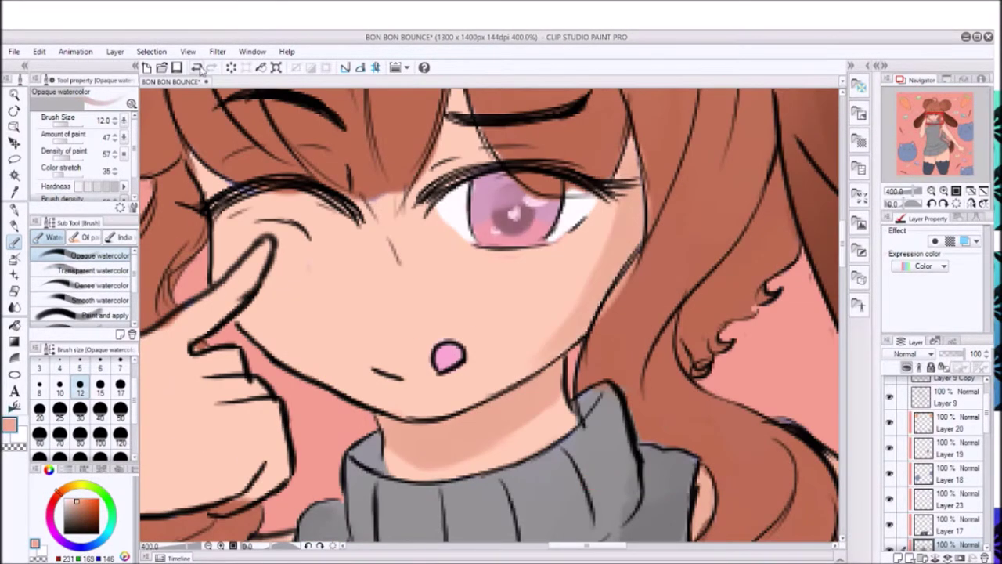
pyautogui.scroll(-2, 490, 314)
pyautogui.scroll(-3, 987, 427)
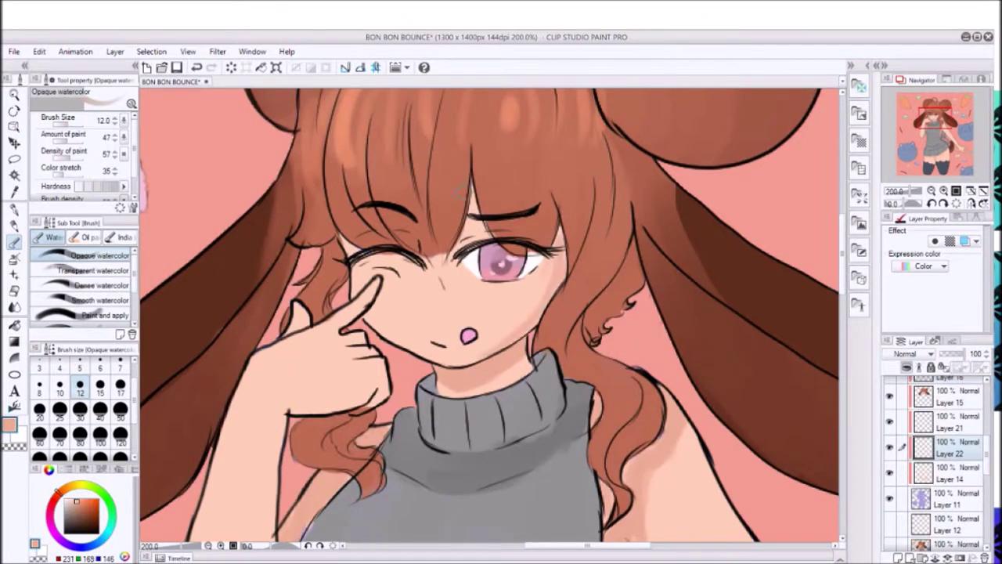
pyautogui.press('j')
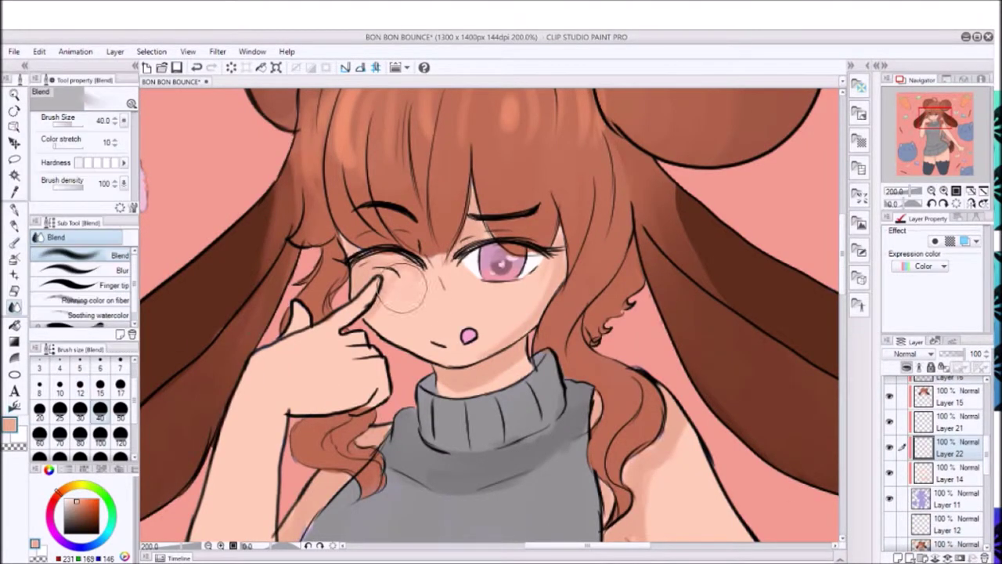
pyautogui.press('b')
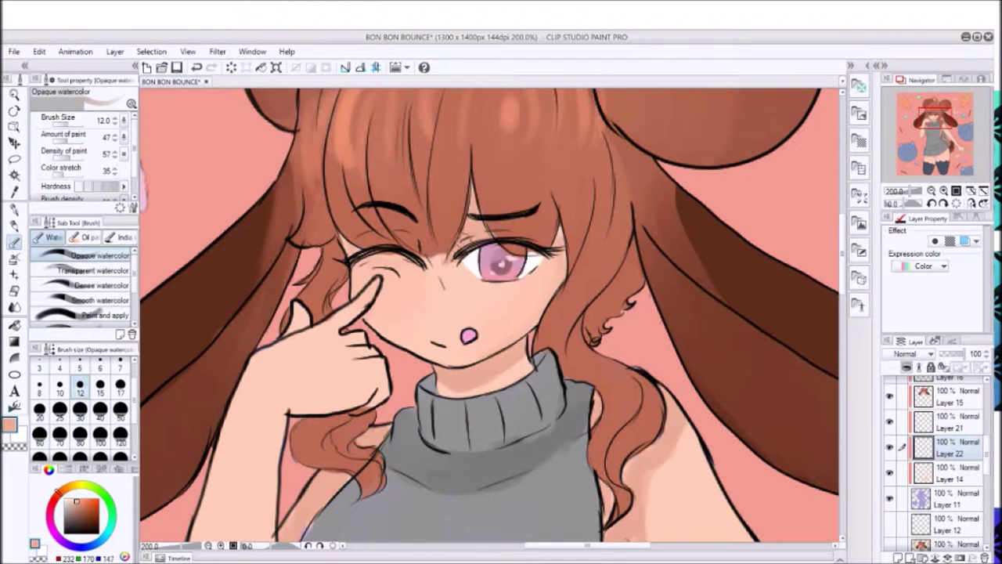
pyautogui.press('j')
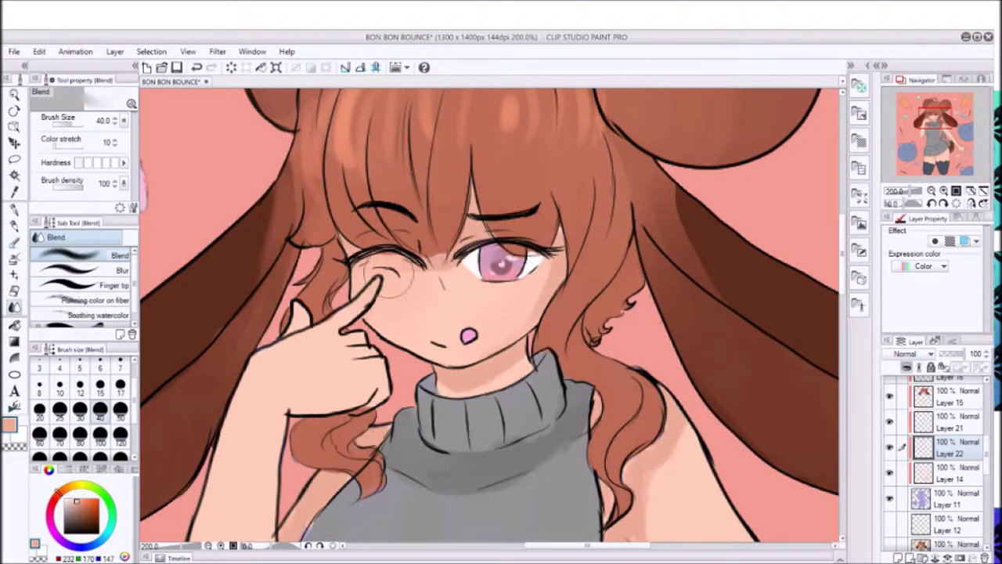
# Paint light orange highlights on the hair and buns on Layer 15 with the Opaque watercolor brush at size 12.
pyautogui.hotkey('ctrl', '-')
pyautogui.click(951, 396)
pyautogui.press('b')
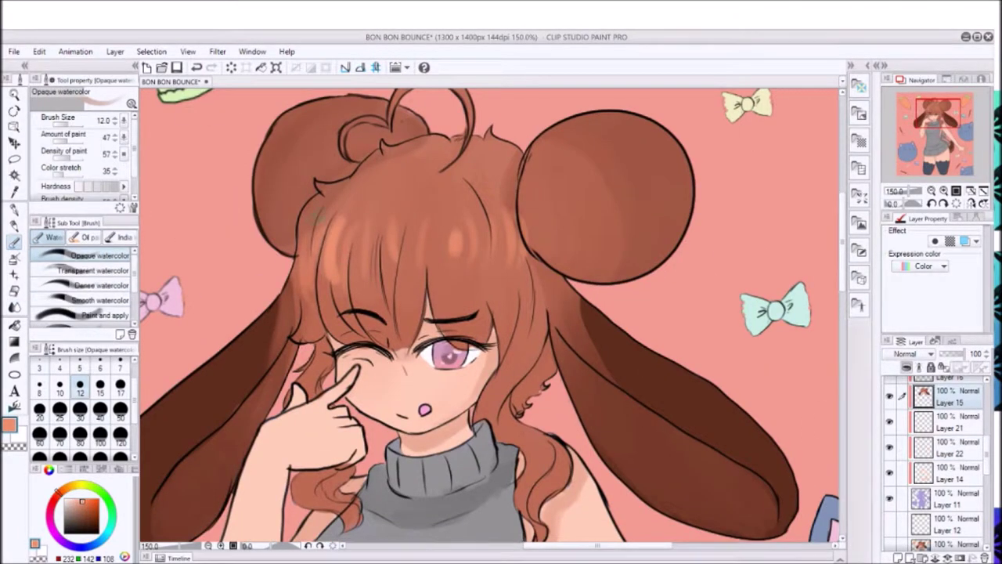
pyautogui.hotkey('ctrl', '-')
pyautogui.hotkey('ctrl', '-')
pyautogui.hotkey('ctrl', '-')
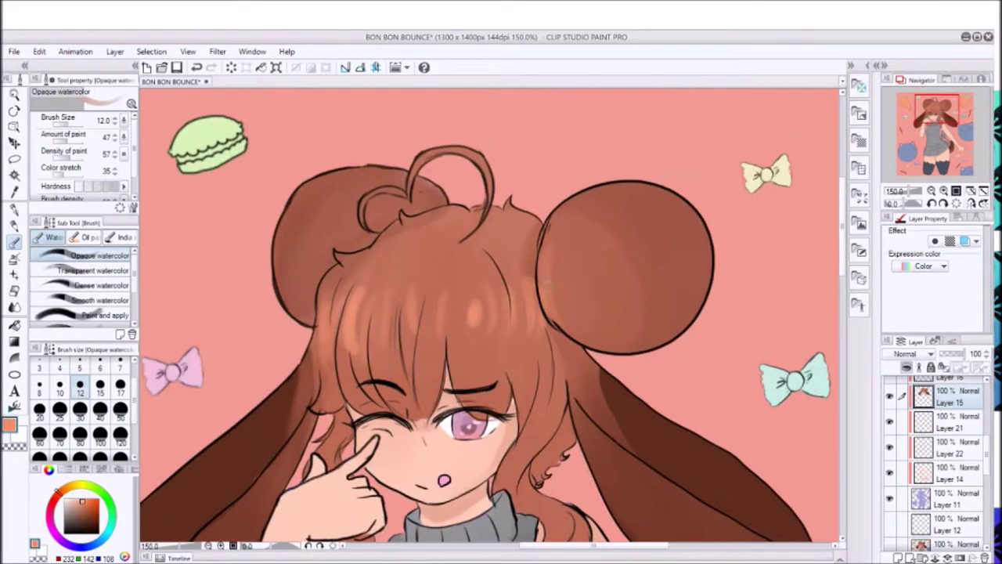
pyautogui.hotkey('ctrl', '-')
pyautogui.hotkey('ctrl', '+')
pyautogui.hotkey('ctrl', '+')
pyautogui.hotkey('ctrl', '+')
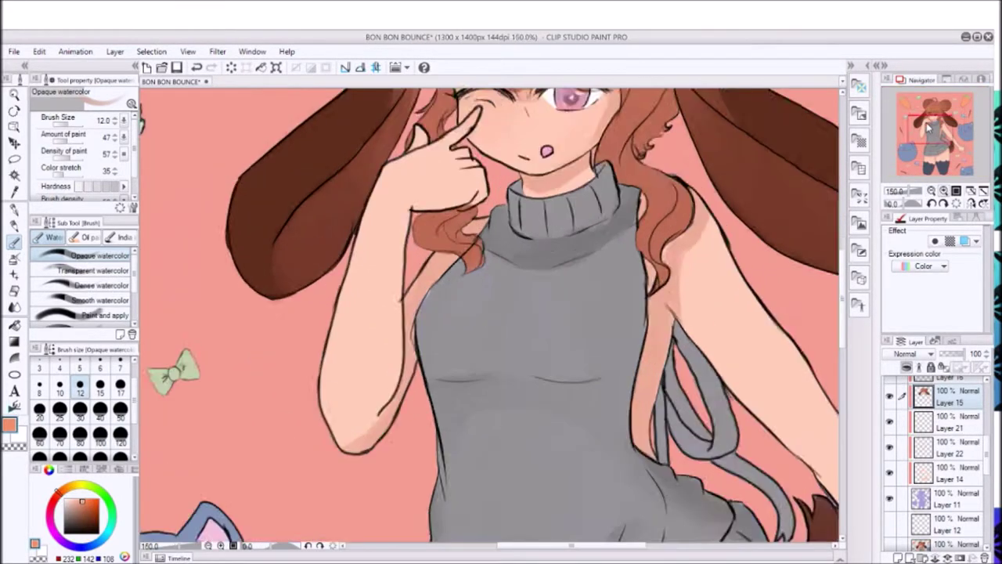
# Add clipped Layer 24 and shade the small green bow with darker green using the Opaque watercolor brush at size 5.
pyautogui.click(904, 505)
pyautogui.press('p')
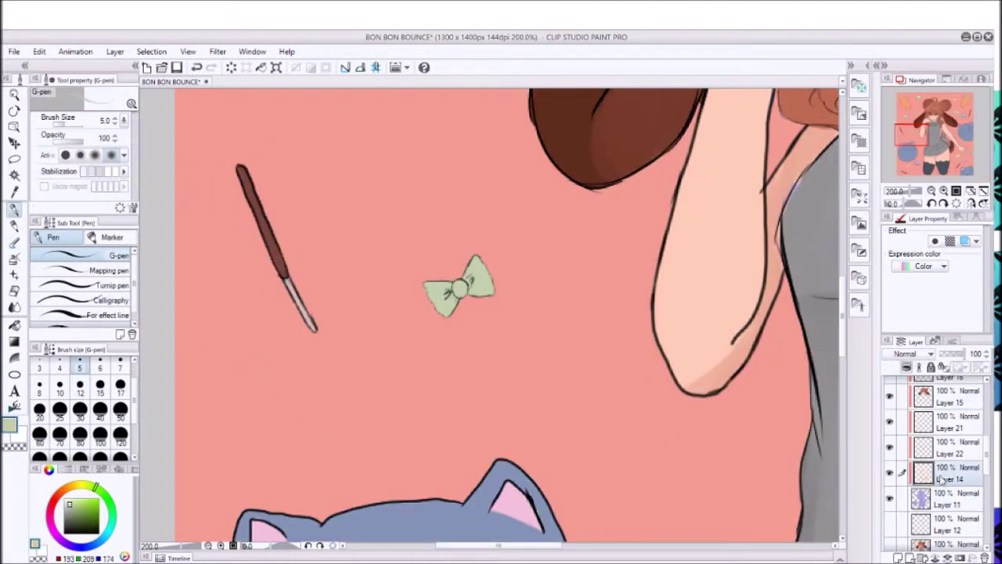
pyautogui.scroll(5, 906, 372)
pyautogui.click(907, 462)
pyautogui.press('b')
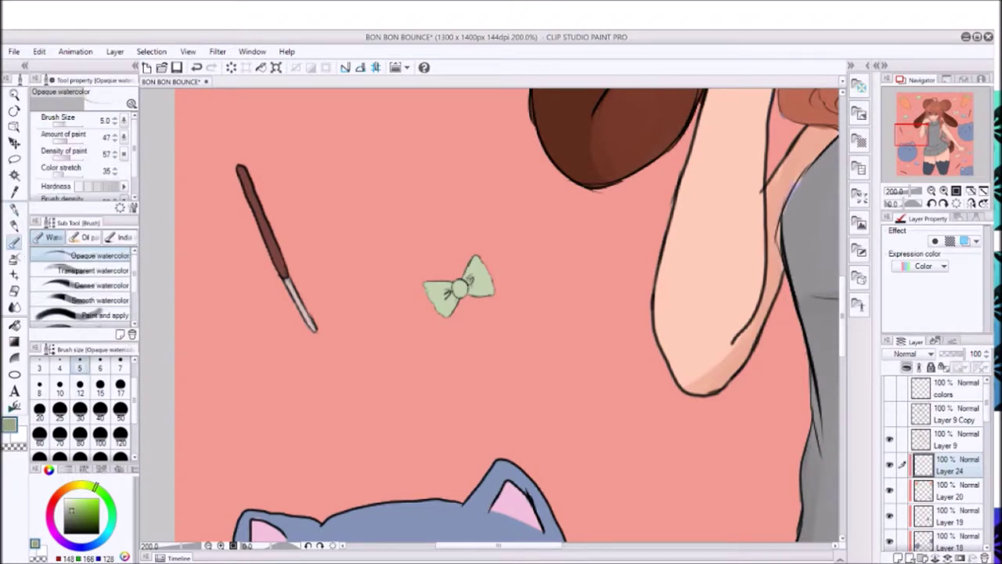
# Colour the filling of the mint macaron saturated green on Layer 24 with the Opaque watercolor brush at size 5.
pyautogui.click(910, 125)
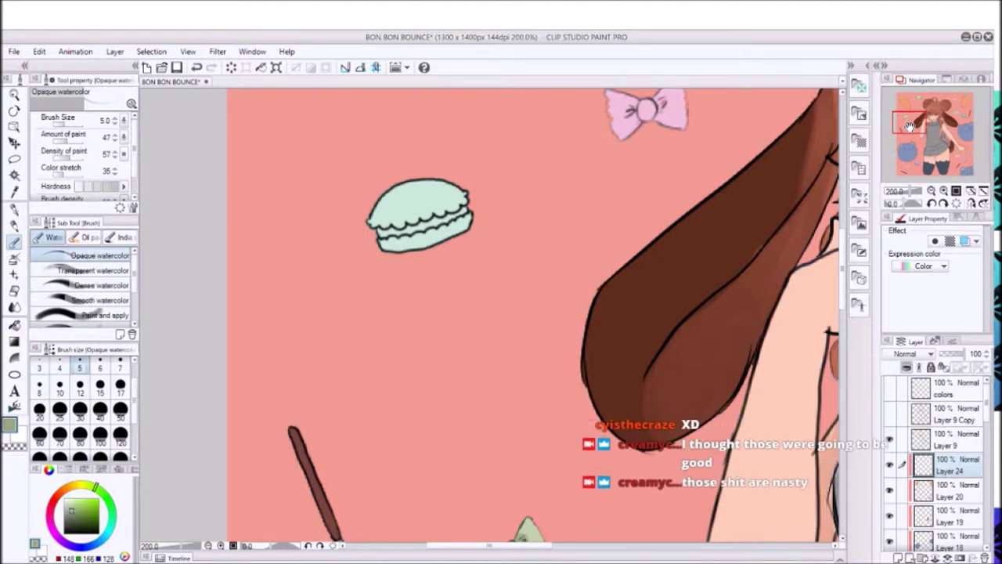
pyautogui.click(112, 514)
pyautogui.click(88, 495)
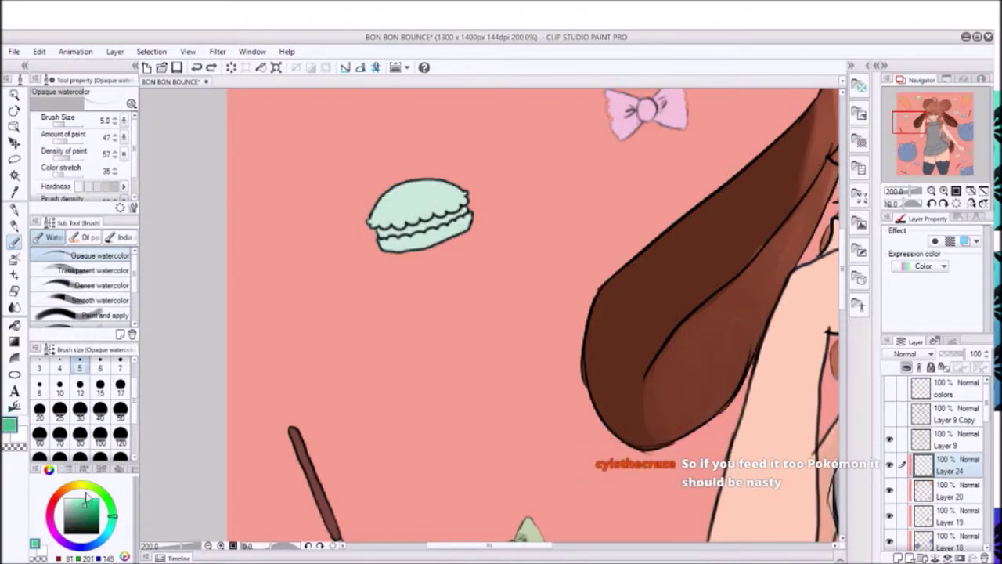
pyautogui.moveTo(376, 225); pyautogui.dragTo(468, 216)
pyautogui.moveTo(930, 191); pyautogui.dragTo(909, 191)
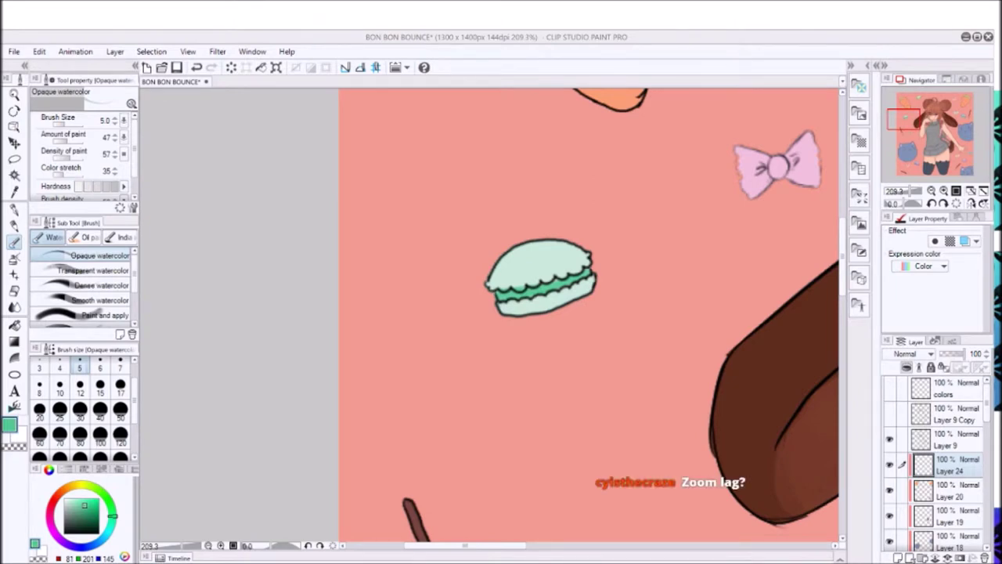
# Rework the mint macaron's filling into a darker, muted green and clean its edges with the Hard eraser at size 4.
pyautogui.scroll(1, 587, 313)
pyautogui.press('x')
pyautogui.moveTo(587, 317)
pyautogui.mouseDown()
pyautogui.moveTo(488, 307)
pyautogui.moveTo(591, 325)
pyautogui.moveTo(501, 328)
pyautogui.mouseUp()
pyautogui.press('e')
pyautogui.click(94, 516)
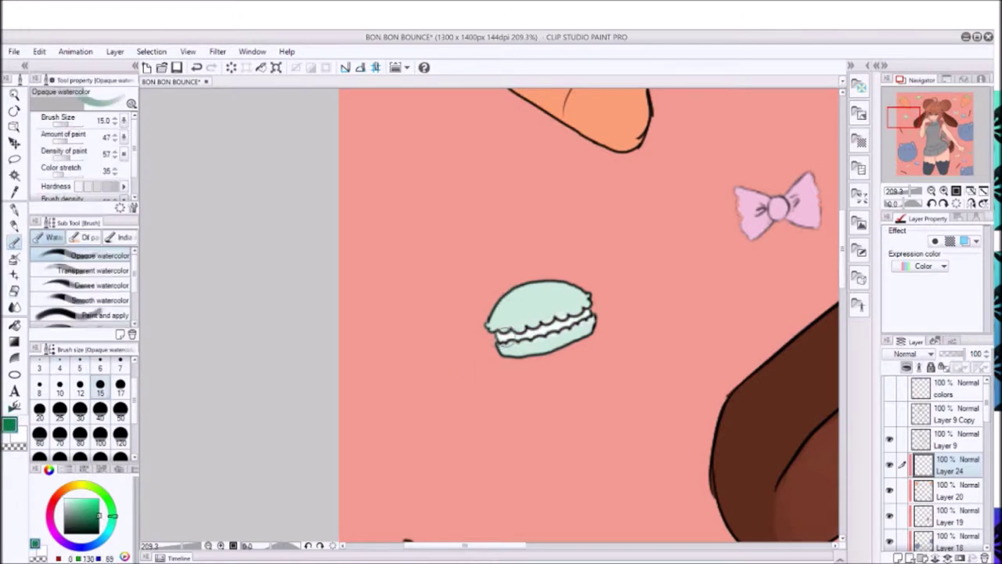
pyautogui.hotkey('ctrl', 'z')
pyautogui.hotkey('ctrl', 'z')
pyautogui.hotkey('ctrl', 'z')
pyautogui.moveTo(545, 337); pyautogui.dragTo(381, 342)
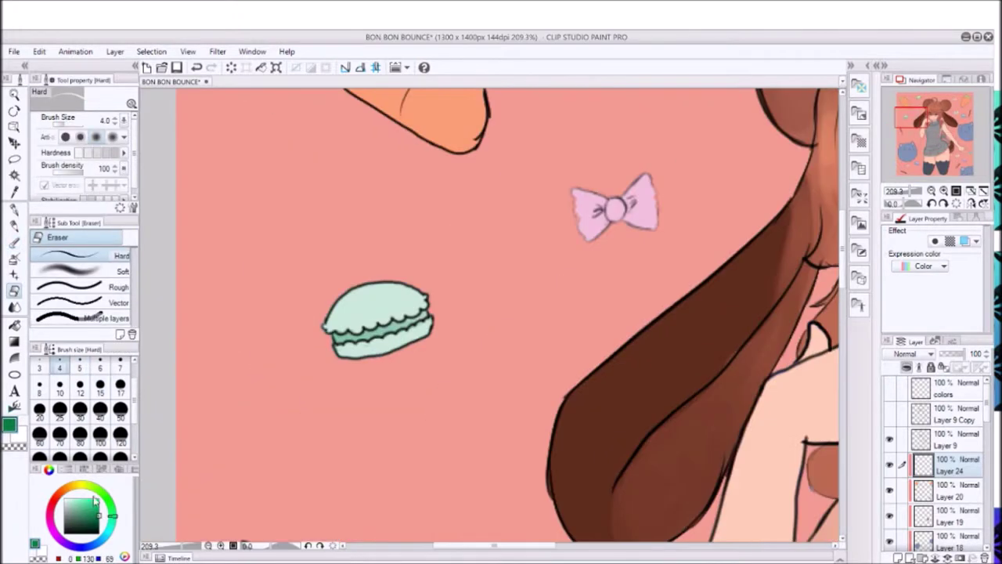
# Shade the folds around the pink bow's knot with mauve on Layer 24 using the Opaque watercolor brush at size 6.
pyautogui.press('p')
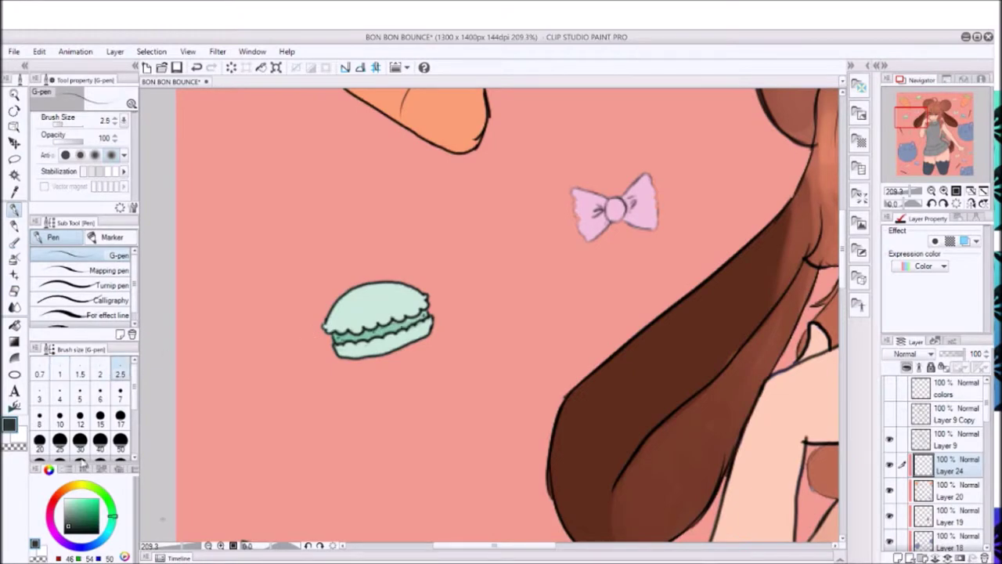
pyautogui.scroll(-5, 394, 249)
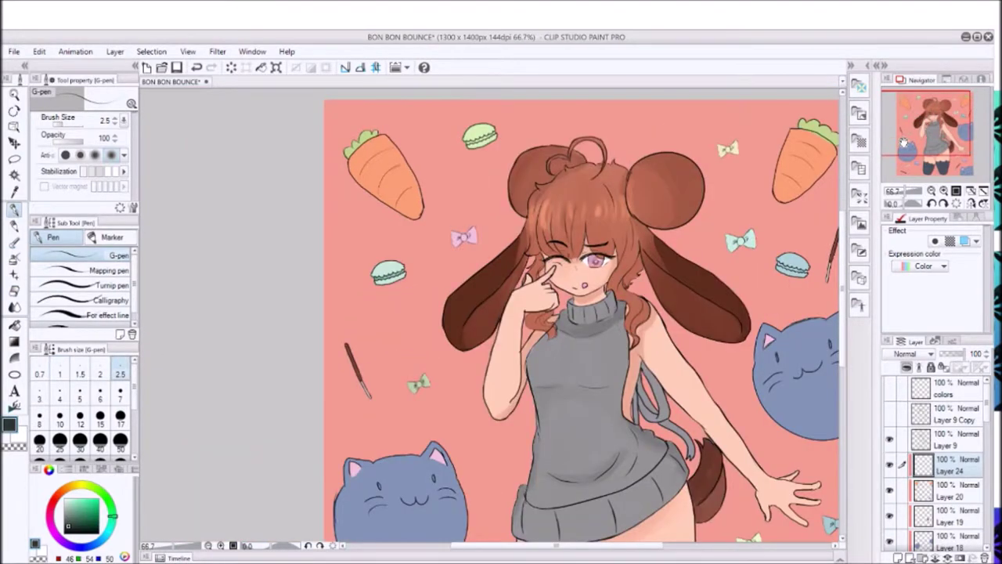
pyautogui.scroll(4, 484, 141)
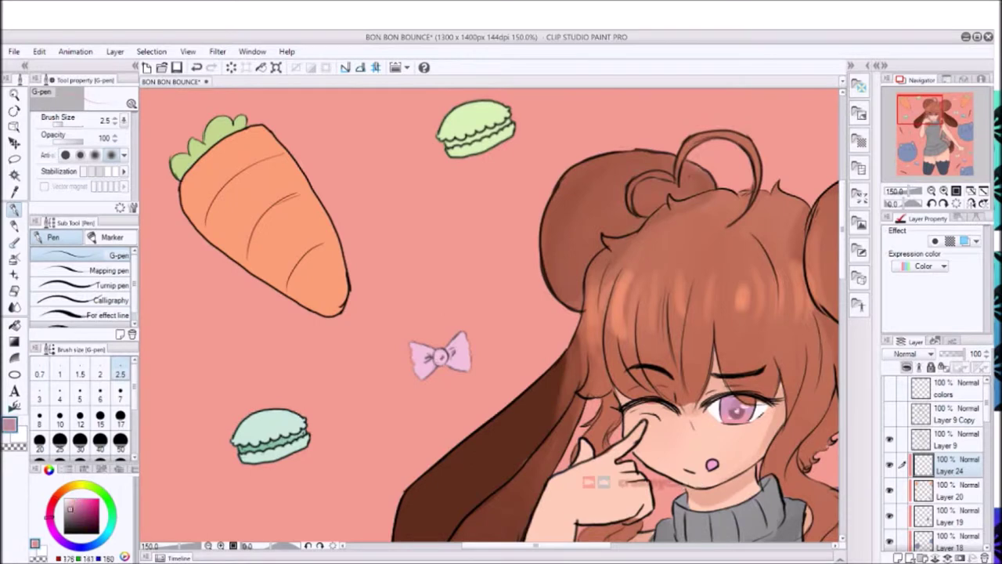
pyautogui.press('b')
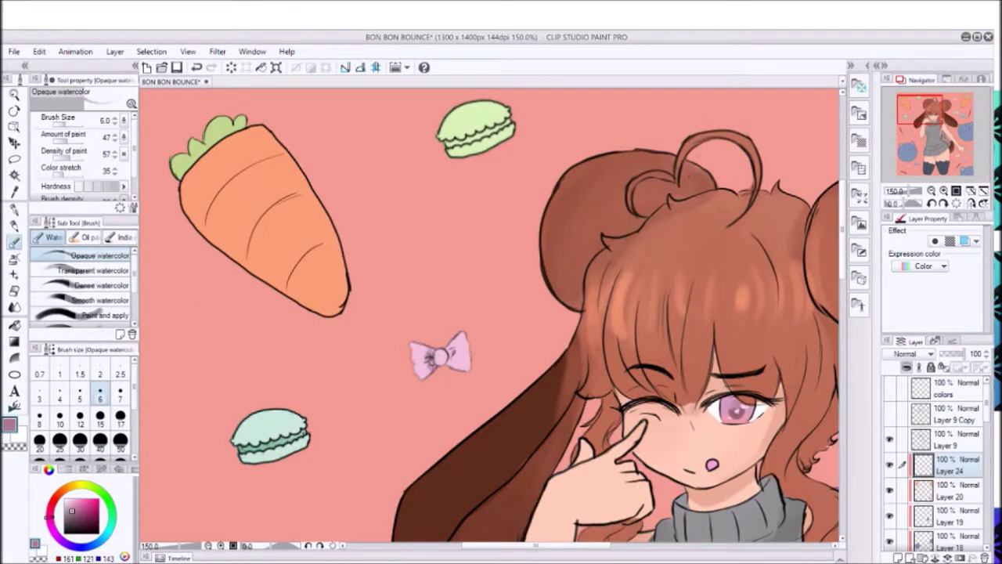
# Tidy the flat colour edges of the teal and pale pink bows on Layer 11 with the Hard eraser and G-pen.
pyautogui.moveTo(933, 149); pyautogui.dragTo(949, 122)
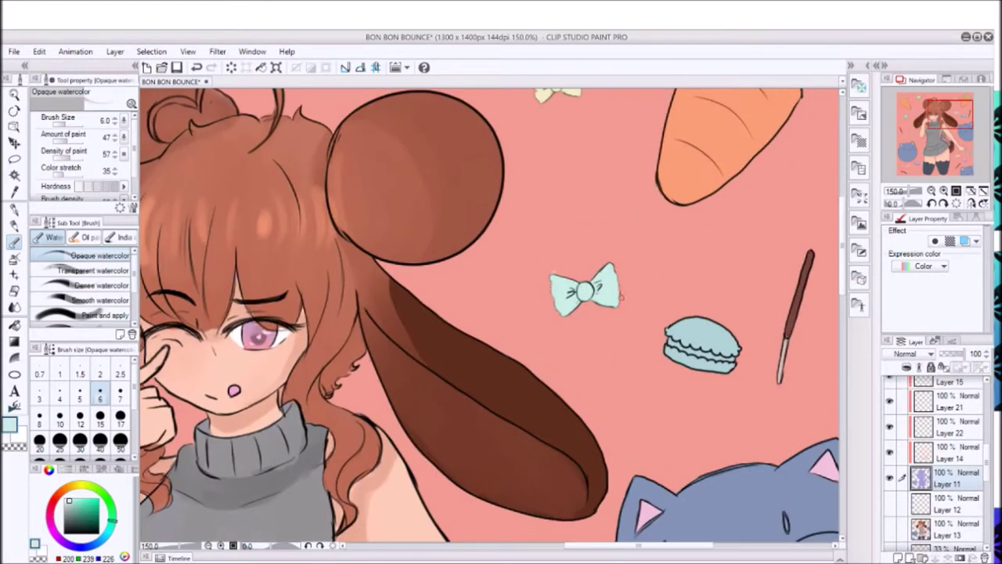
pyautogui.press('e')
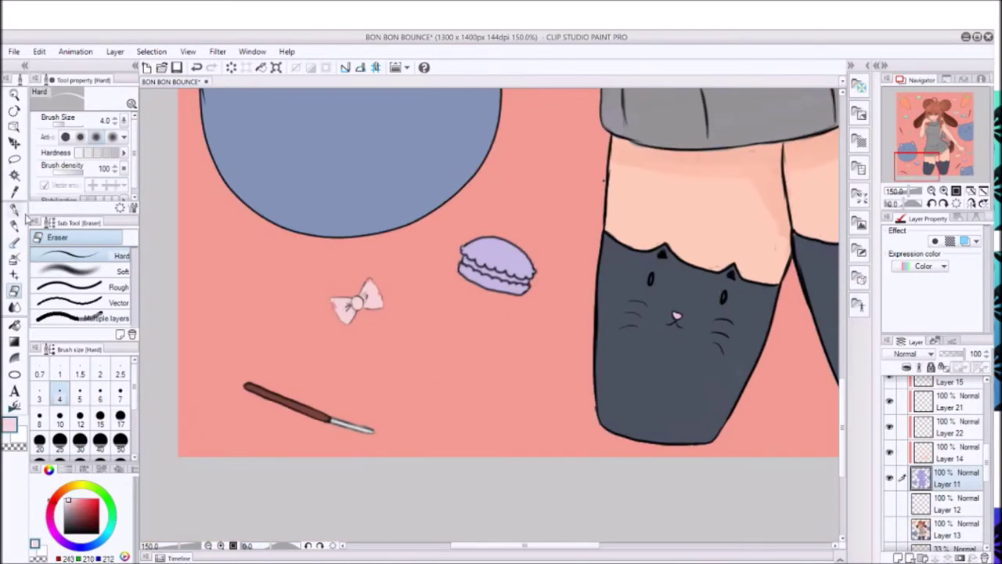
pyautogui.click(14, 209)
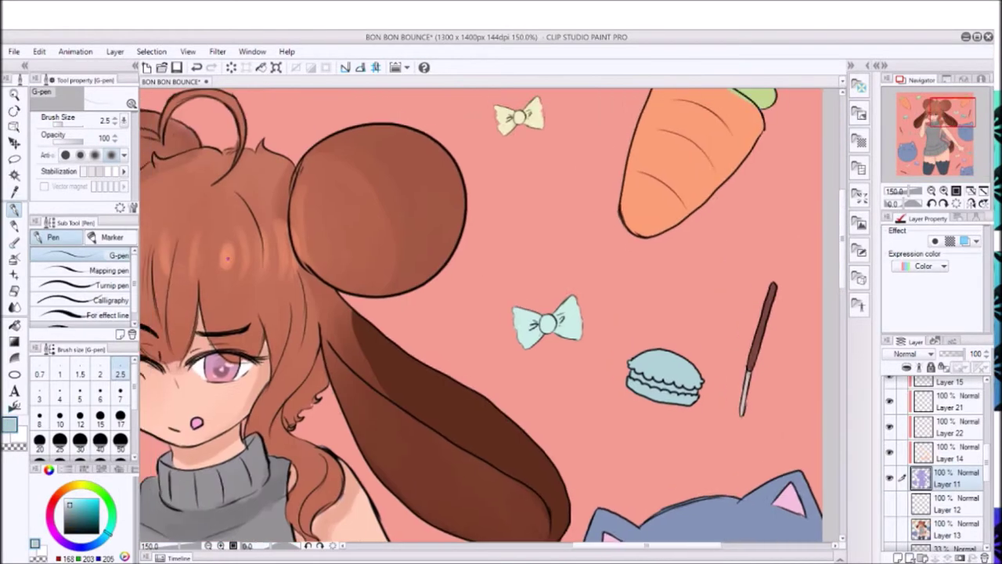
# Shade the teal bow and the blue macaron's filling with darker teal on Layer 24, and tidy the yellow bow's edges.
pyautogui.press('p')
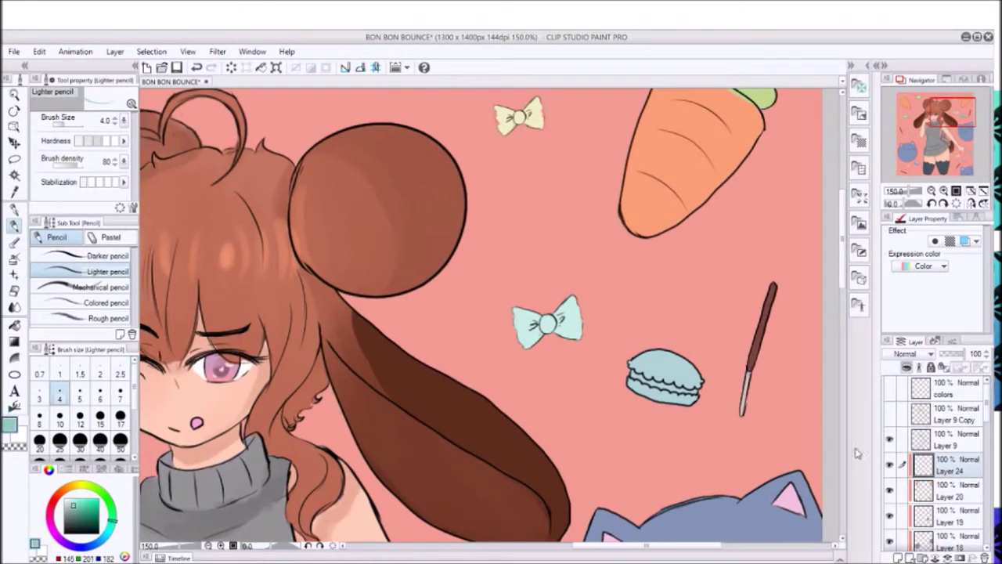
pyautogui.press('e')
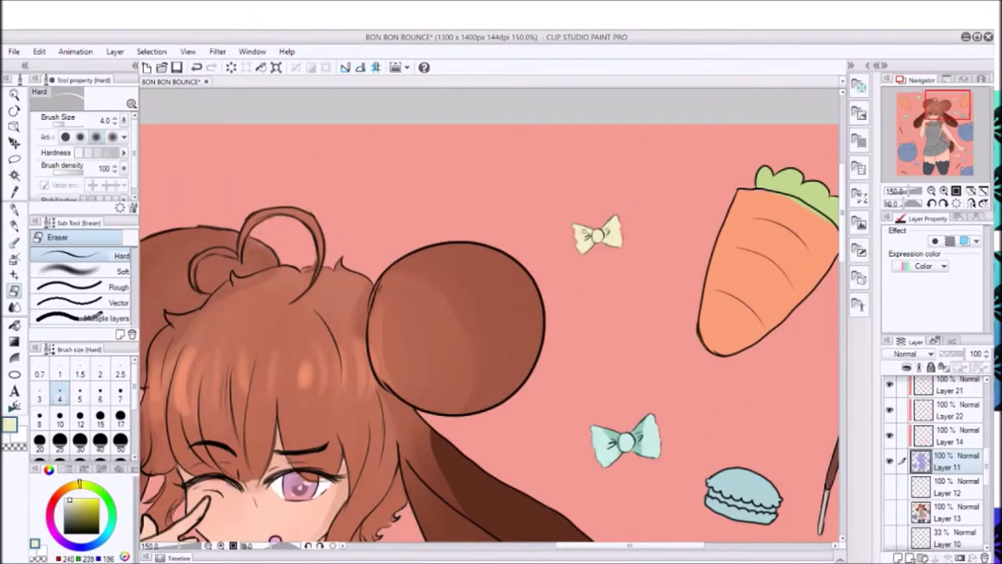
pyautogui.press('p')
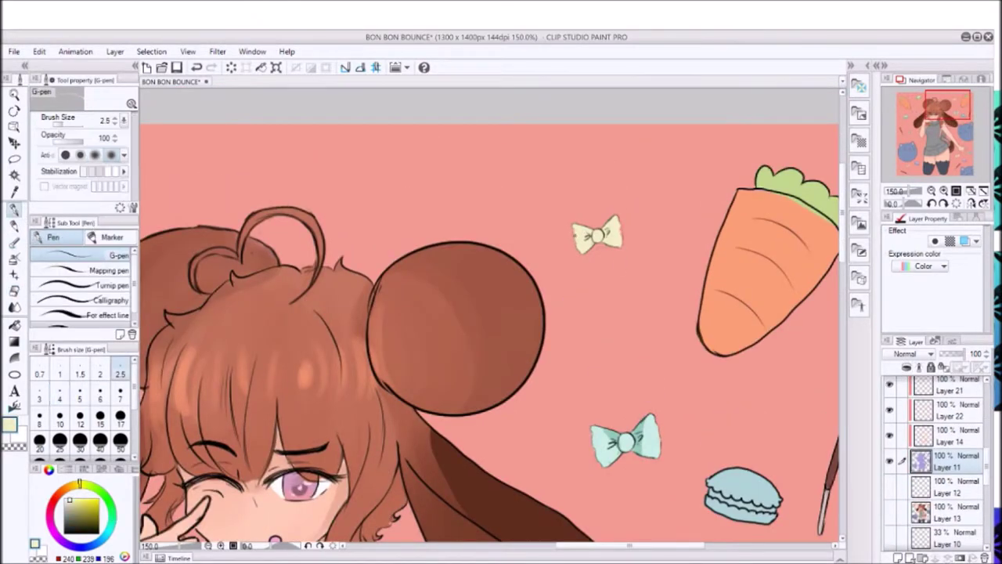
pyautogui.click(945, 135)
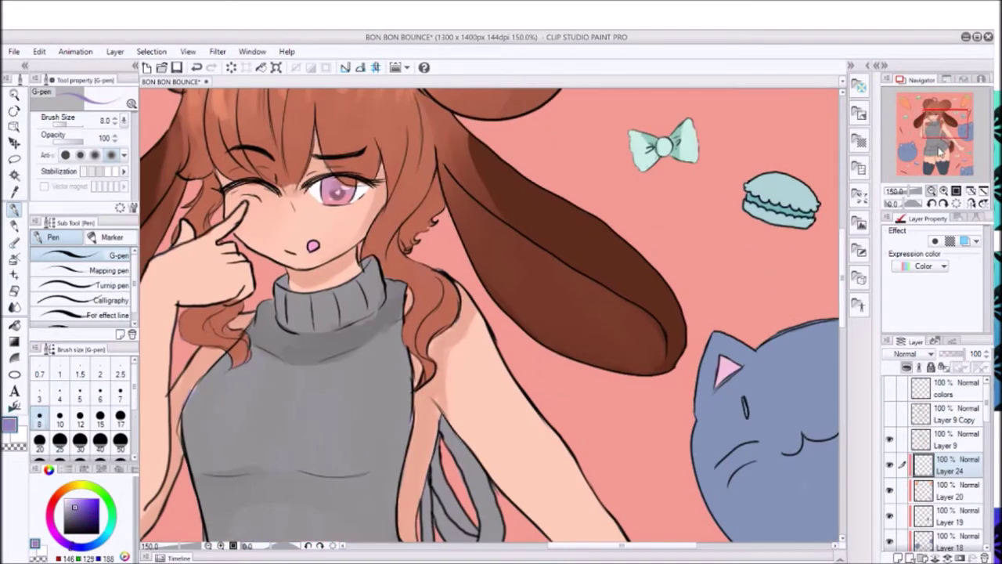
# On new Layer 26 below Layer 11, draw a size 40 white rectangular frame and a thin double frame inside it.
pyautogui.moveTo(912, 191); pyautogui.dragTo(887, 208)
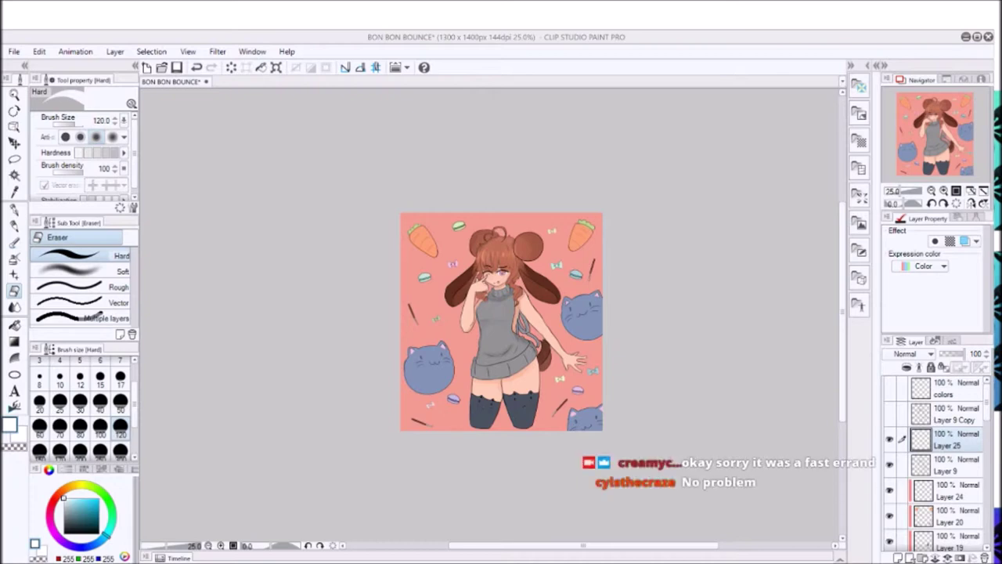
pyautogui.click(944, 191)
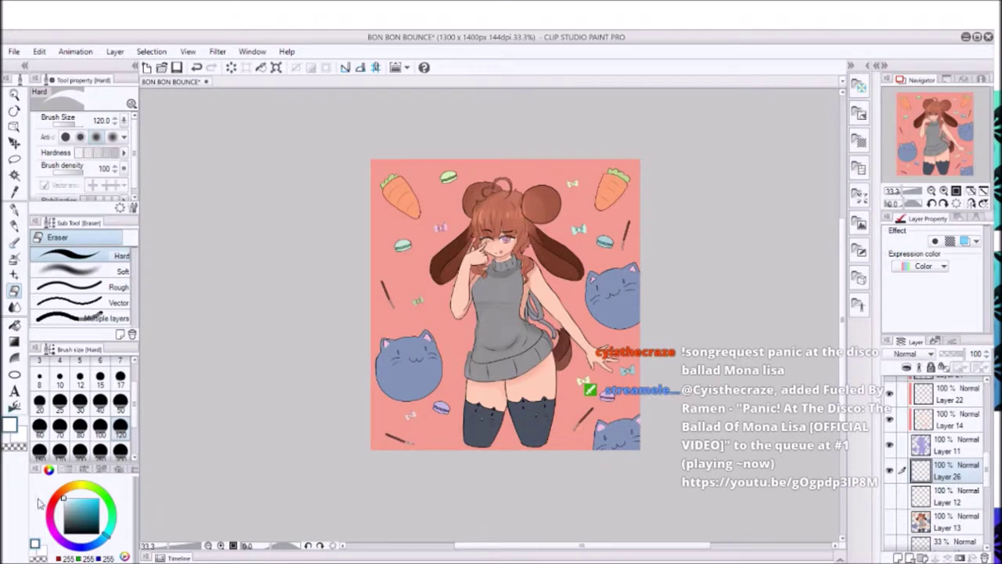
pyautogui.press('u')
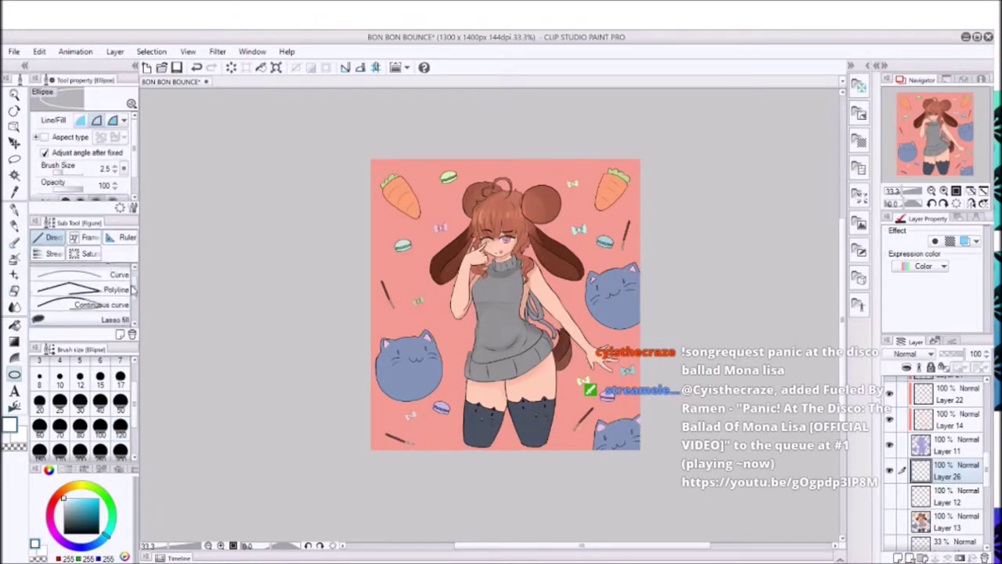
pyautogui.scroll(-2, 133, 290)
pyautogui.click(69, 292)
pyautogui.moveTo(419, 171); pyautogui.dragTo(599, 446)
pyautogui.moveTo(450, 192)
pyautogui.mouseDown()
pyautogui.moveTo(543, 391)
pyautogui.moveTo(565, 417)
pyautogui.mouseUp()
pyautogui.click(100, 400)
# Try dividing the background with horizontal and vertical white straight lines at size 40 on Layer 26.
pyautogui.scroll(2, 142, 306)
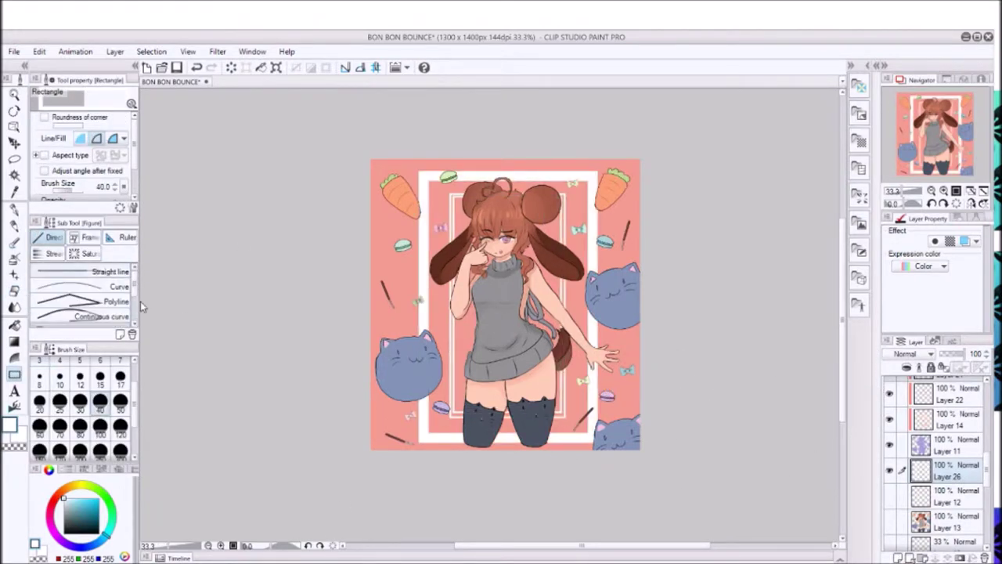
pyautogui.click(110, 271)
pyautogui.moveTo(370, 279); pyautogui.dragTo(641, 280)
pyautogui.moveTo(364, 321); pyautogui.dragTo(642, 321)
pyautogui.moveTo(545, 150); pyautogui.dragTo(546, 463)
pyautogui.moveTo(492, 153)
pyautogui.mouseDown()
pyautogui.moveTo(485, 477)
pyautogui.moveTo(473, 461)
pyautogui.mouseUp()
pyautogui.hotkey('ctrl', 'z')
pyautogui.click(944, 191)
pyautogui.click(944, 190)
pyautogui.click(931, 191)
pyautogui.press('e')
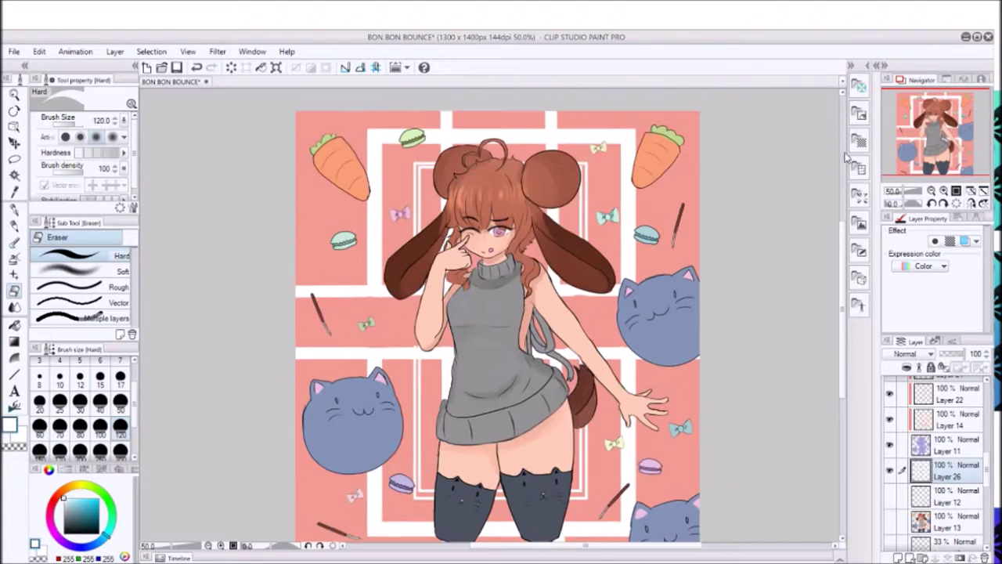
# Undo the white horizontal and vertical bars across the background.
pyautogui.hotkey('ctrl', 'z')
pyautogui.click(211, 67)
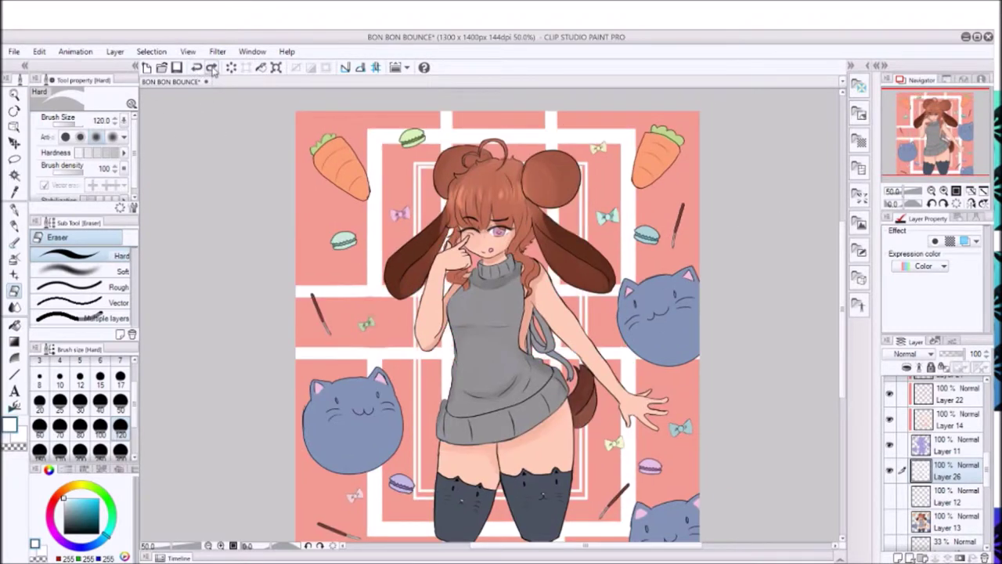
pyautogui.click(193, 69)
# Try crossing the background with white corner-to-corner diagonal lines at size 25 on Layer 26.
pyautogui.press('u')
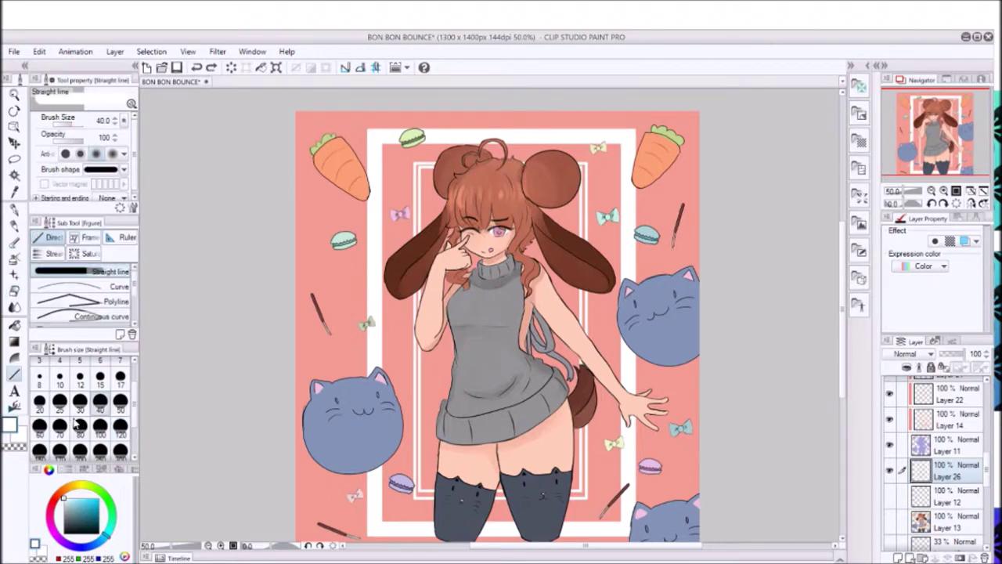
pyautogui.hotkey('ctrl', '-')
pyautogui.hotkey('ctrl', 'z')
pyautogui.hotkey('ctrl', 'y')
pyautogui.hotkey('ctrl', 'z')
pyautogui.hotkey('ctrl', '+')
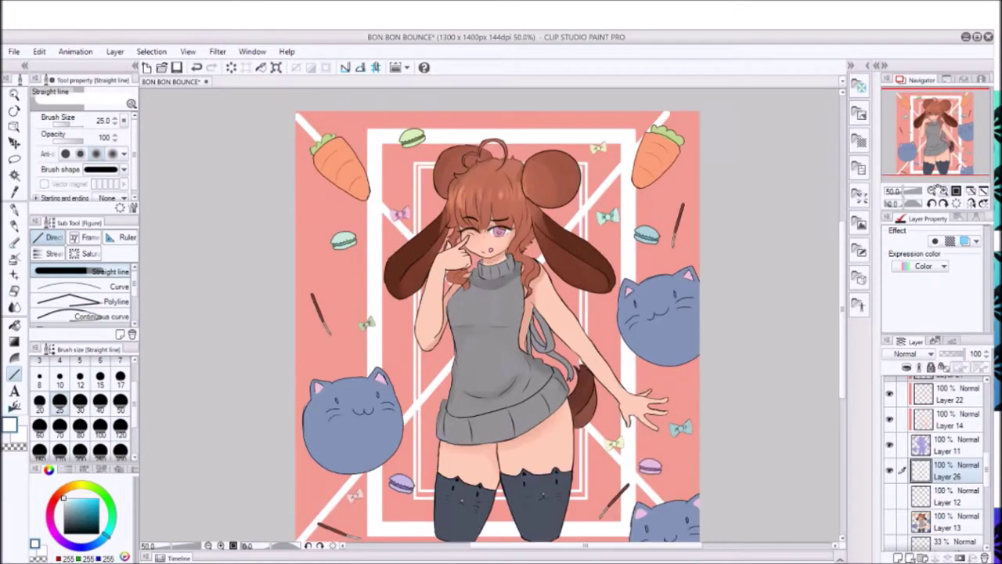
pyautogui.hotkey('ctrl', '-')
pyautogui.hotkey('ctrl', 'y')
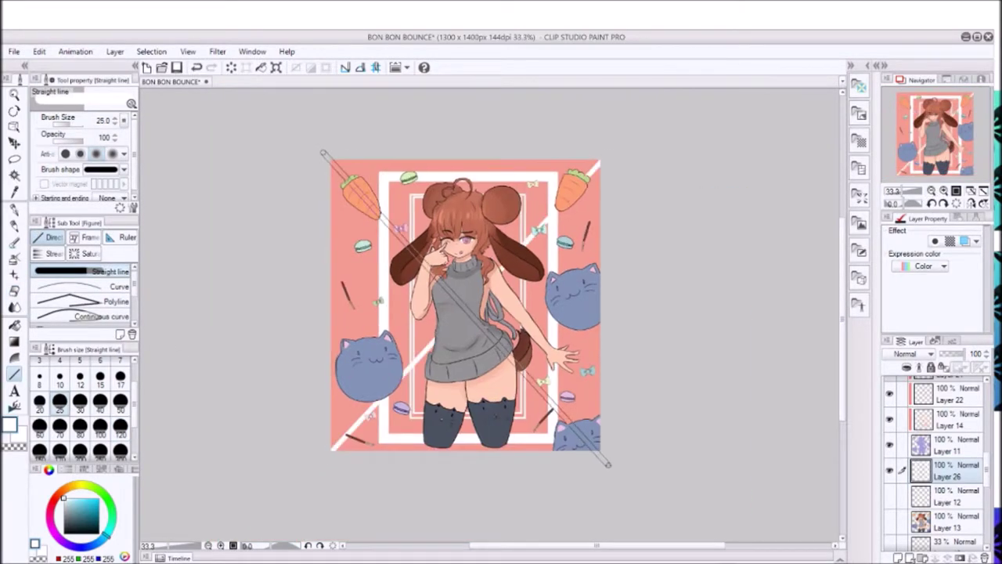
# Try short white diagonal stripes across the canvas corners with the Straight line tool at size 25.
pyautogui.click(943, 191)
pyautogui.click(943, 190)
pyautogui.click(931, 191)
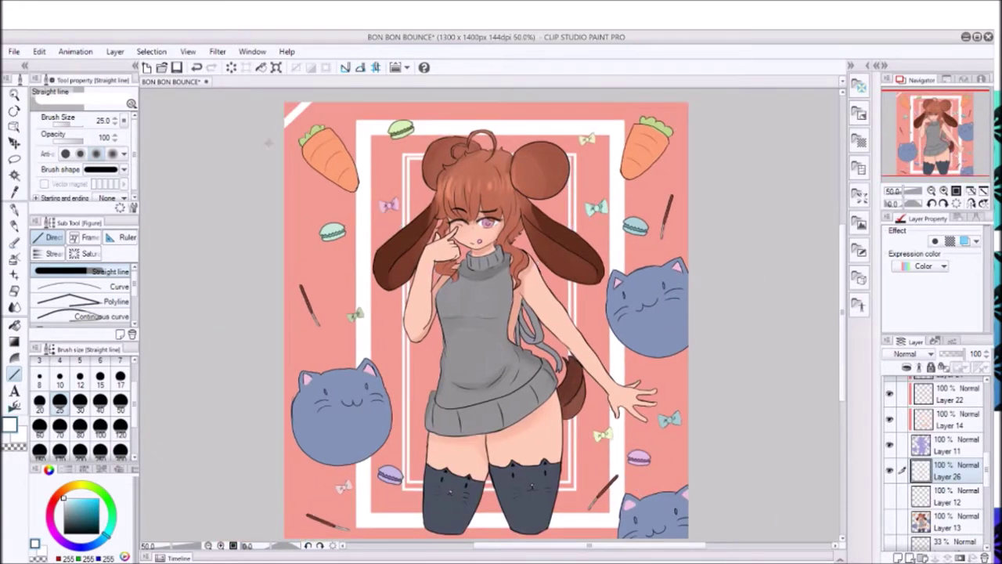
pyautogui.scroll(-3, 469, 314)
pyautogui.scroll(3, 454, 314)
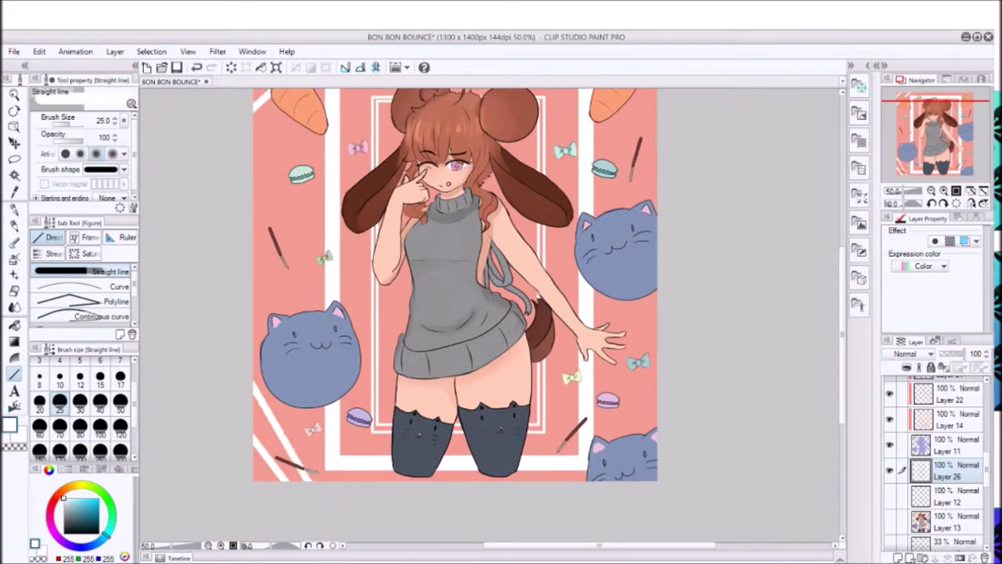
# Scatter small white dots over the background with the G-pen on Layer 26 and set the layer's opacity to 83.
pyautogui.moveTo(933, 138); pyautogui.dragTo(928, 148)
pyautogui.press('p')
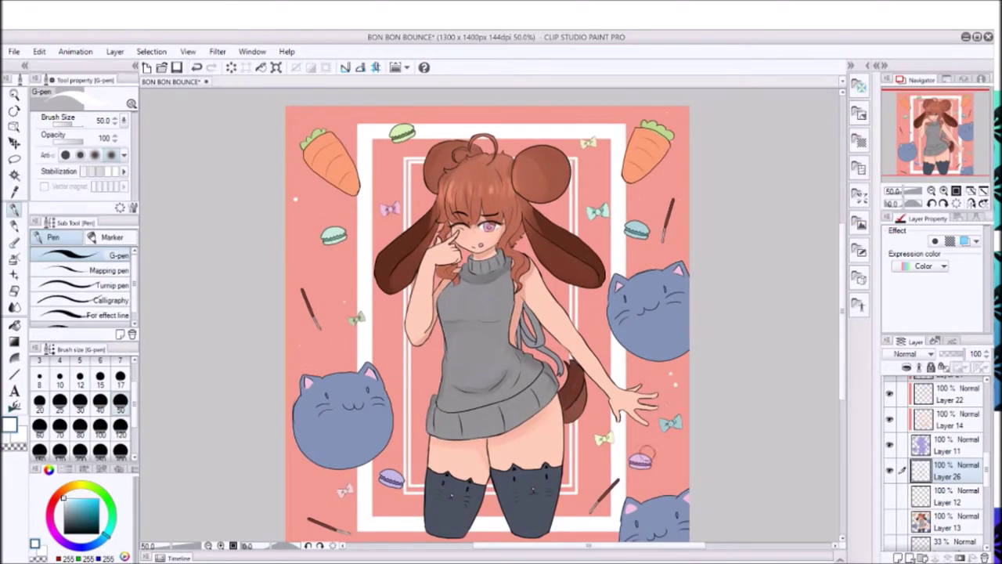
pyautogui.moveTo(972, 354); pyautogui.dragTo(963, 354)
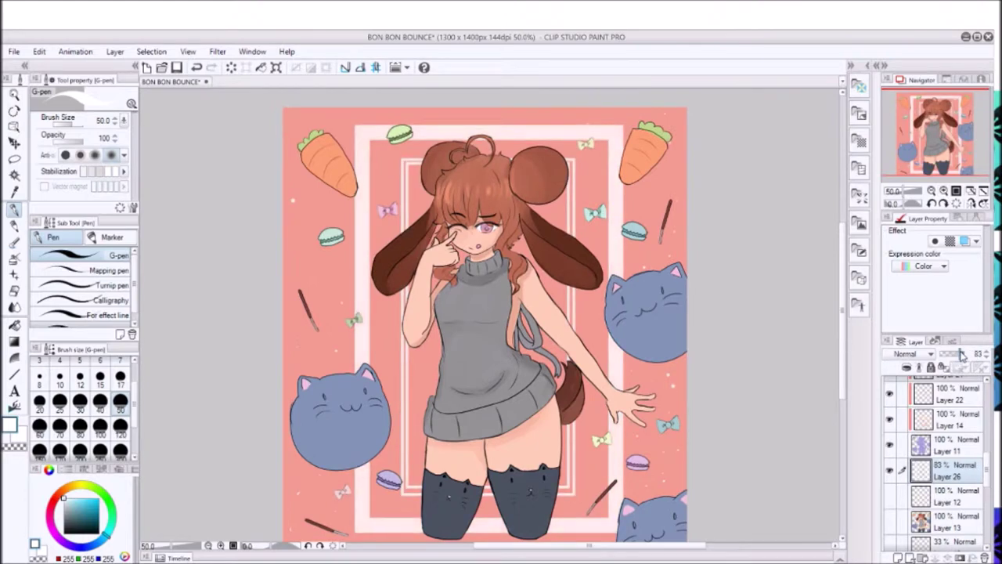
# Add clipped Layer 27, shade the upper blue cat's underside darker with Opaque watercolor at size 40, and soften it with Blend.
pyautogui.scroll(2, 486, 313)
pyautogui.press('b')
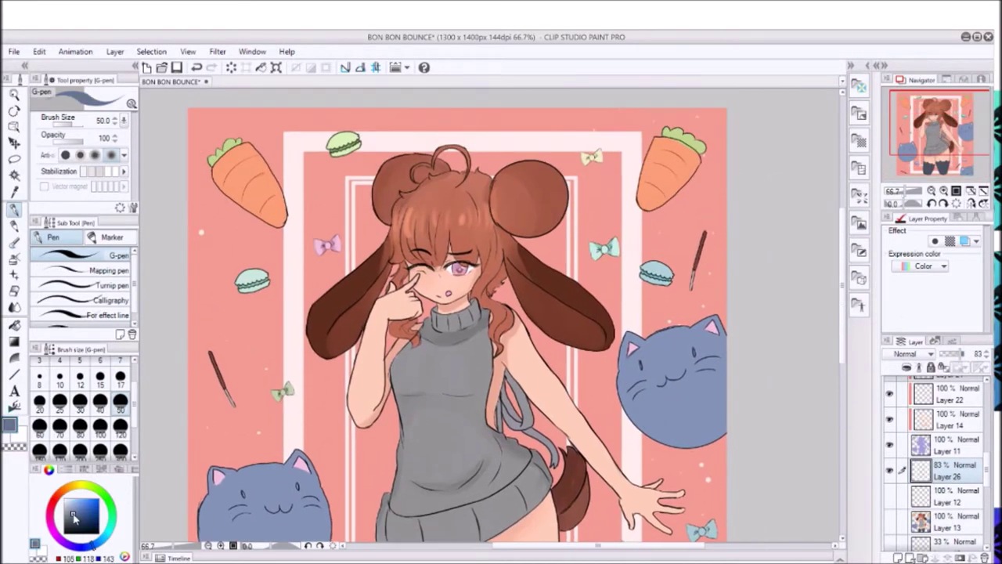
pyautogui.hotkey('ctrl', 'shift', 'n')
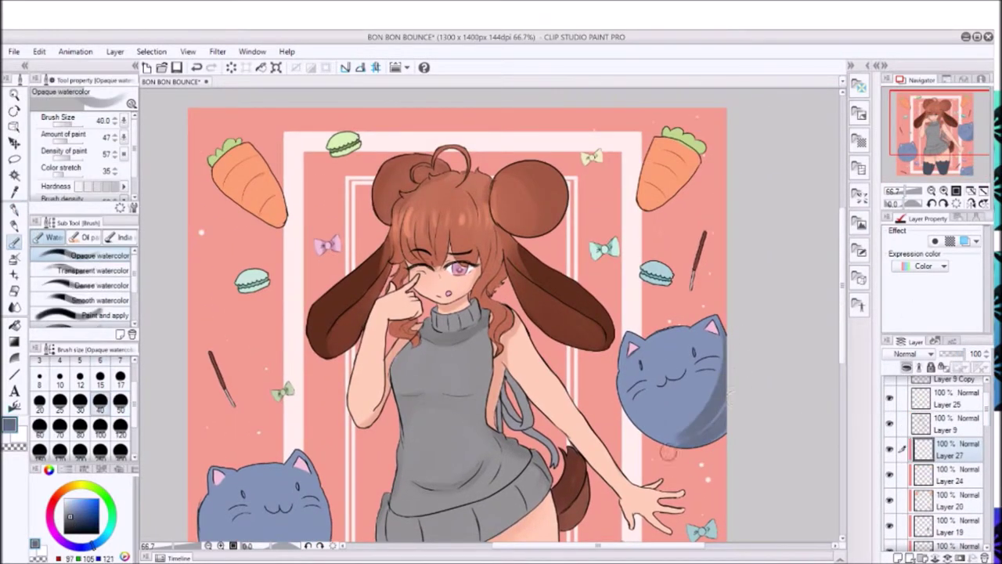
pyautogui.moveTo(689, 368); pyautogui.dragTo(735, 379)
pyautogui.press('j')
pyautogui.moveTo(705, 345)
pyautogui.mouseDown()
pyautogui.moveTo(704, 407)
pyautogui.moveTo(736, 336)
pyautogui.mouseUp()
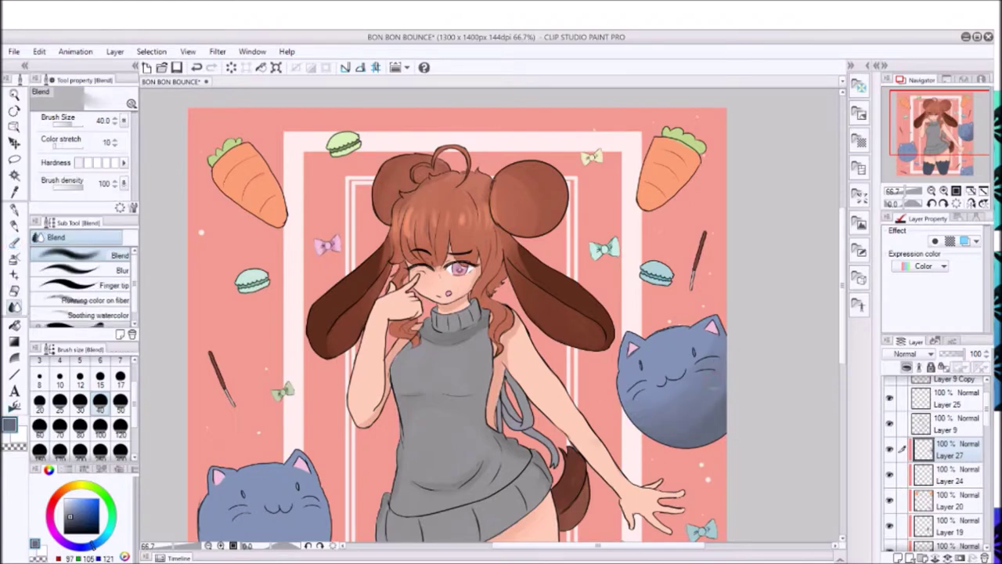
# Paint a darker blue-grey shadow along the side and underside of the lower-left cat with Opaque watercolor at size 40.
pyautogui.scroll(-5, 736, 336)
pyautogui.scroll(-1, 470, 313)
pyautogui.press('b')
pyautogui.moveTo(235, 360)
pyautogui.mouseDown()
pyautogui.moveTo(219, 313)
pyautogui.moveTo(263, 348)
pyautogui.mouseUp()
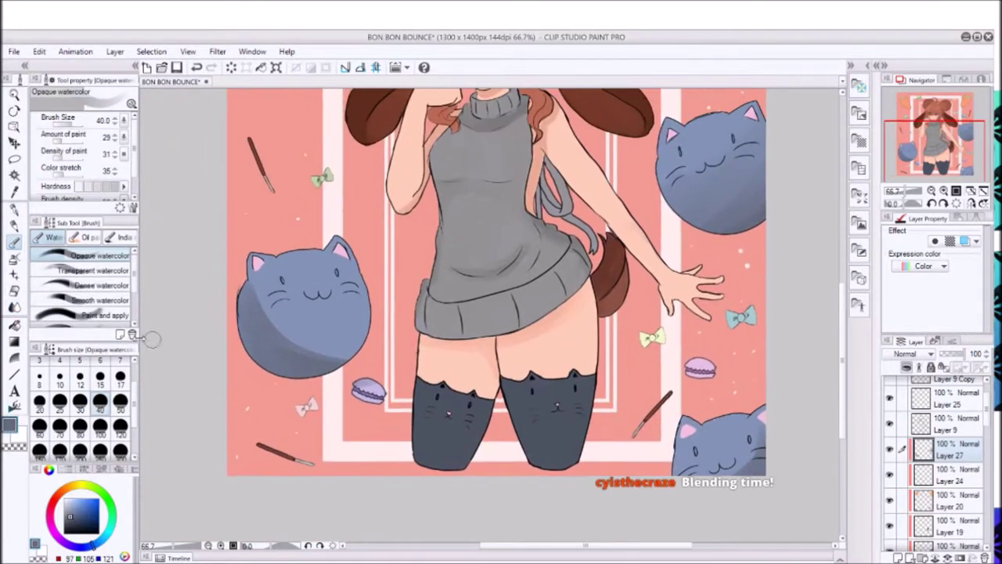
# Soften the shadow edges on the blue cats with Blend at size 40 on Layer 27.
pyautogui.press('j')
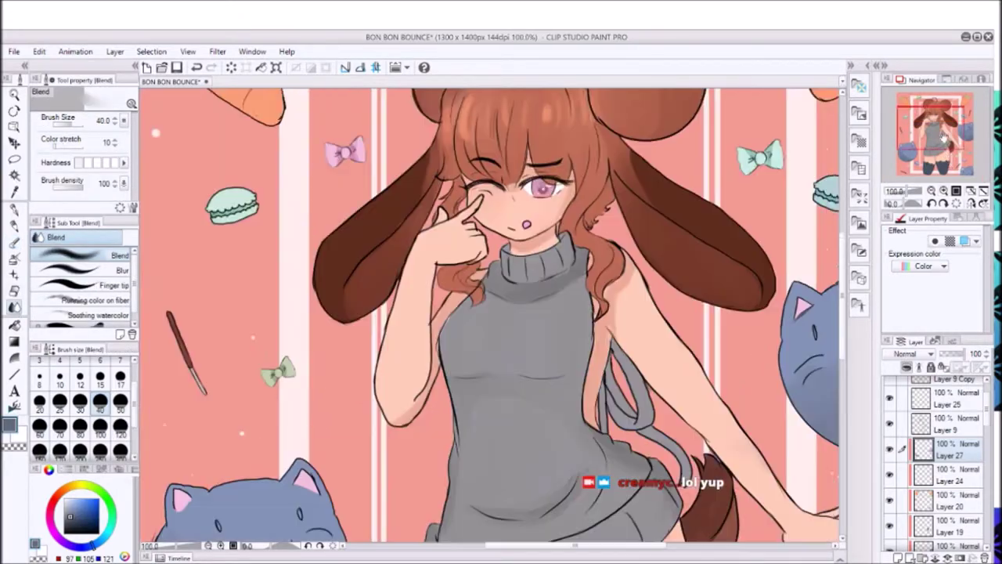
pyautogui.scroll(-2, 702, 517)
pyautogui.scroll(1, 932, 446)
# On clipped Layer 25, recolour the character's hair and body outlines in darker matching tones with Opaque watercolor at size 100.
pyautogui.click(913, 446)
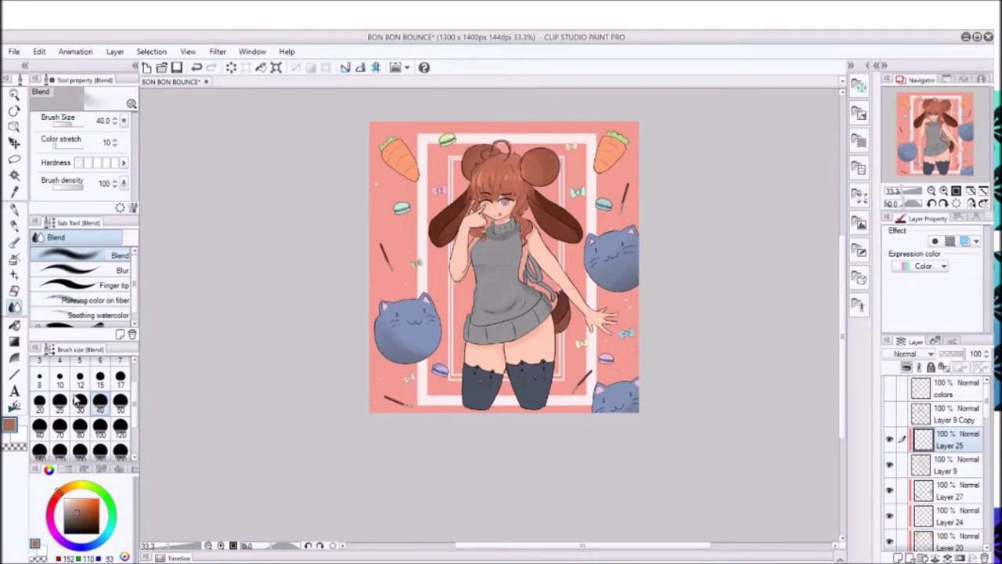
pyautogui.press('b')
pyautogui.scroll(2, 504, 266)
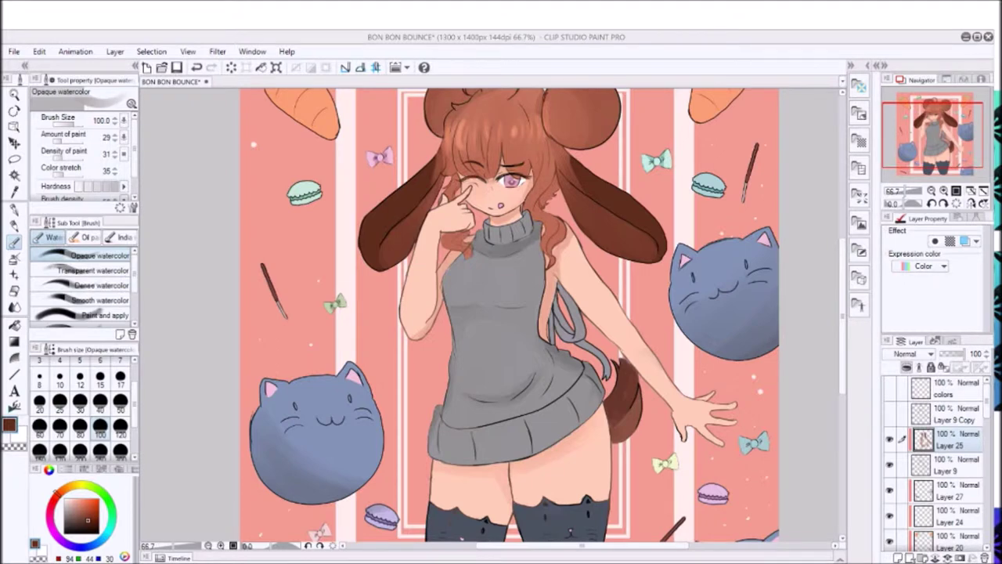
pyautogui.keyDown('alt'); pyautogui.click(515, 390); pyautogui.keyUp('alt')
pyautogui.keyDown('alt'); pyautogui.click(507, 450); pyautogui.keyUp('alt')
pyautogui.keyDown('alt'); pyautogui.click(254, 427); pyautogui.keyUp('alt')
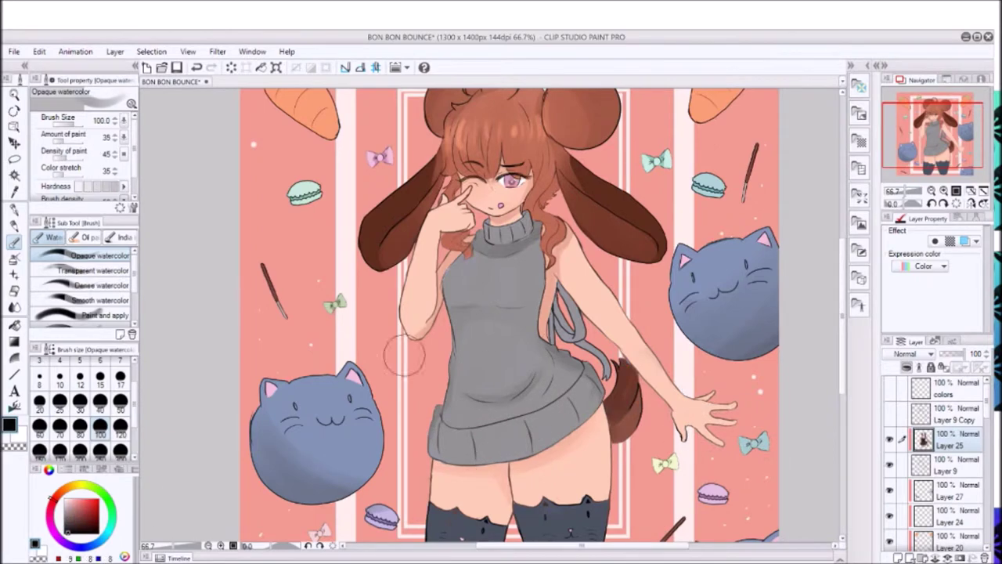
pyautogui.keyDown('alt'); pyautogui.click(360, 332); pyautogui.keyUp('alt')
# Touch up the tones of the character's face, ear and sweater outlines with Opaque watercolor at size 40.
pyautogui.scroll(2, 485, 344)
pyautogui.click(99, 400)
pyautogui.scroll(3, 491, 313)
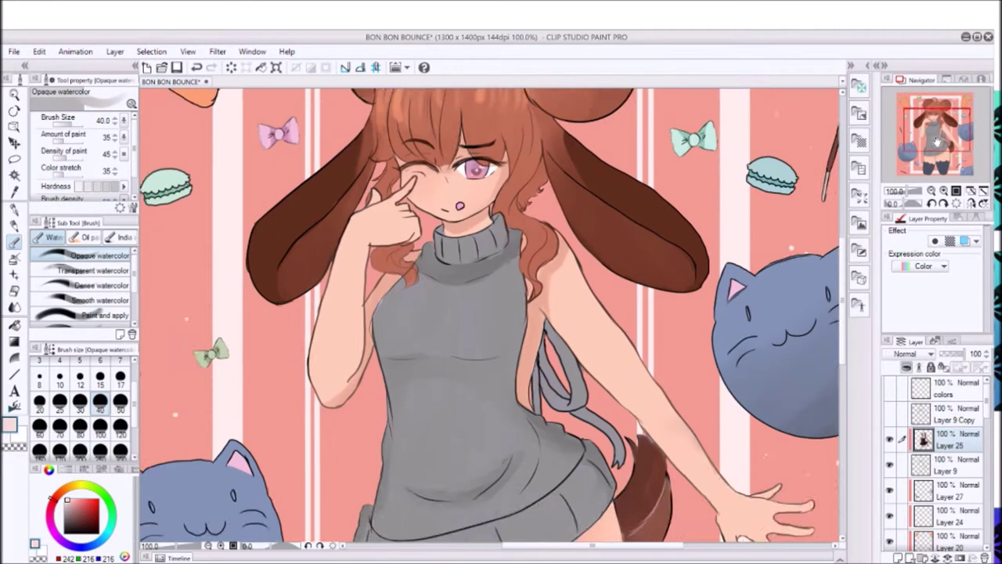
pyautogui.hscroll(-2, 491, 314)
pyautogui.keyDown('alt'); pyautogui.click(468, 218); pyautogui.keyUp('alt')
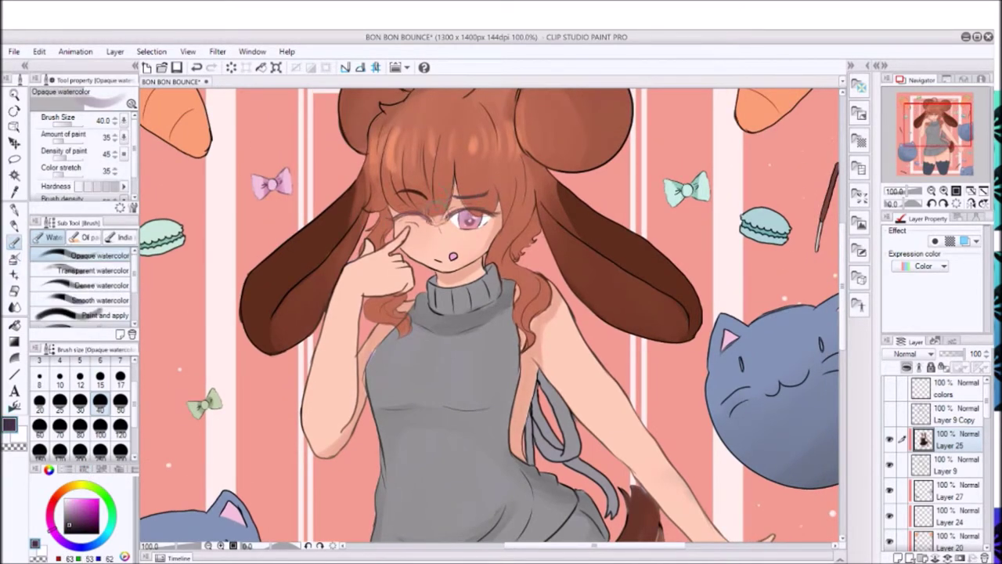
pyautogui.scroll(3, 783, 203)
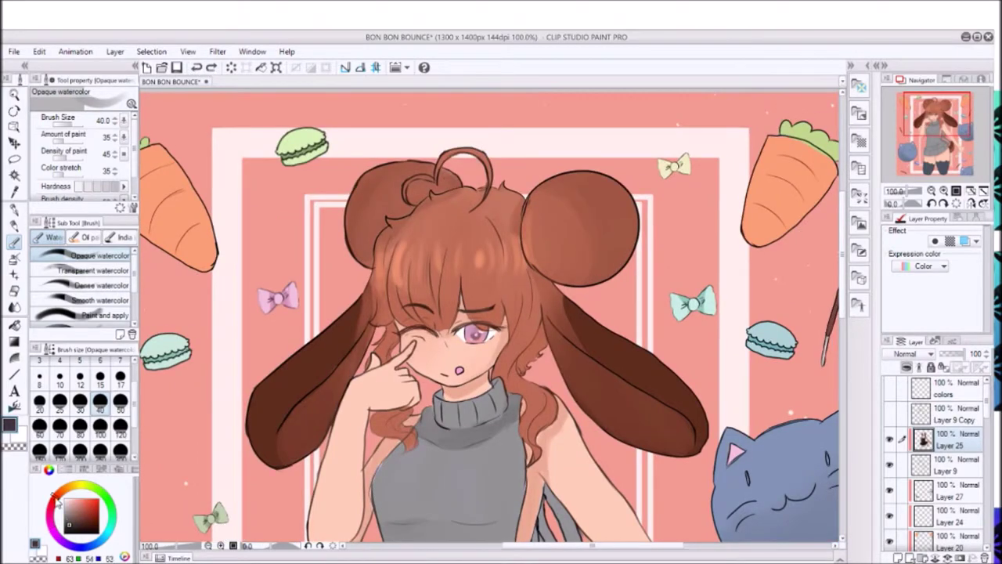
pyautogui.scroll(-5, 492, 313)
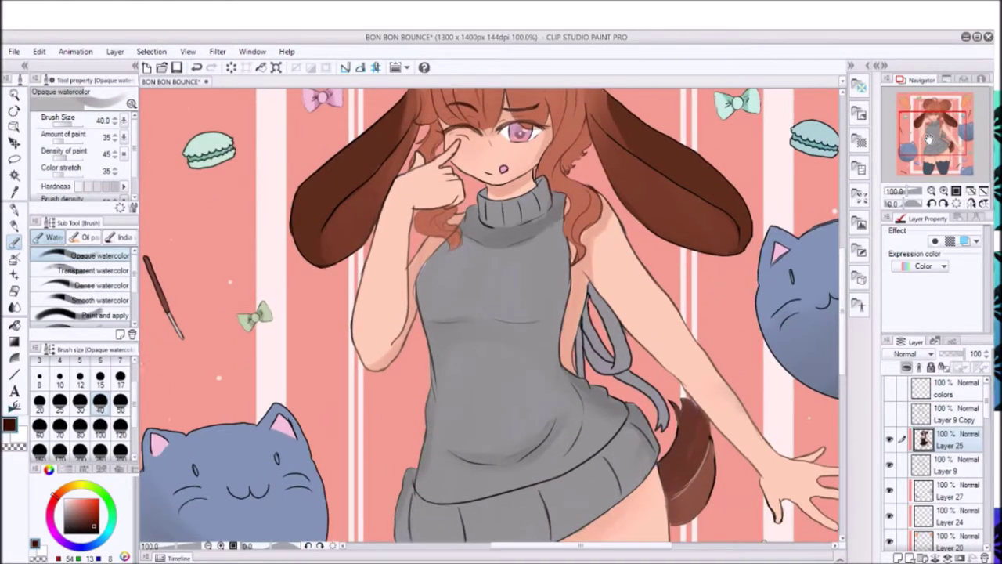
# Tint the outlines of the cats' ears, bows and macarons with colours matching each object on Layer 25.
pyautogui.hscroll(-3, 492, 313)
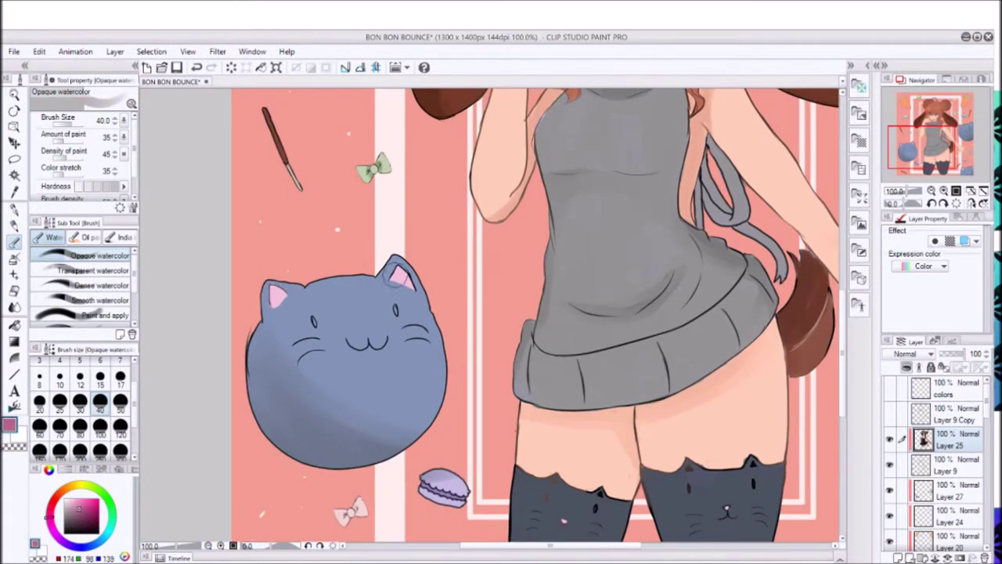
pyautogui.press('h')
pyautogui.hscroll(-3, 733, 231)
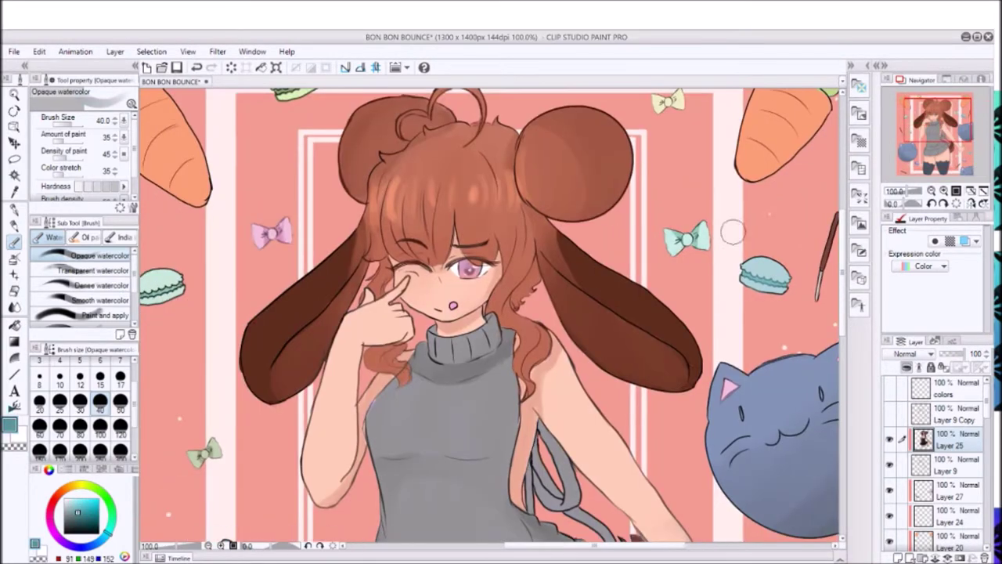
pyautogui.hscroll(2, 681, 376)
pyautogui.scroll(1, 682, 376)
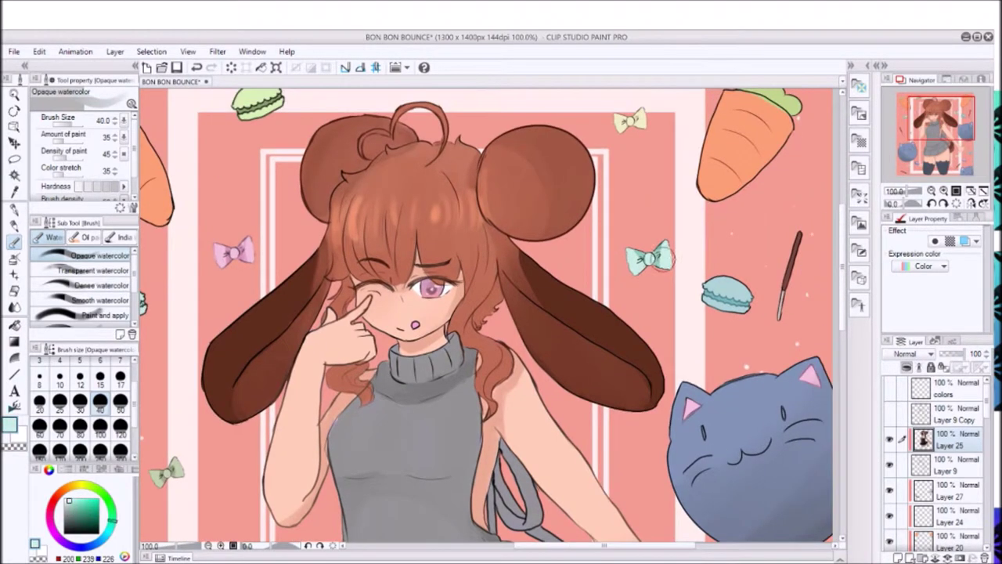
pyautogui.scroll(-2, 493, 313)
pyautogui.scroll(2, 494, 314)
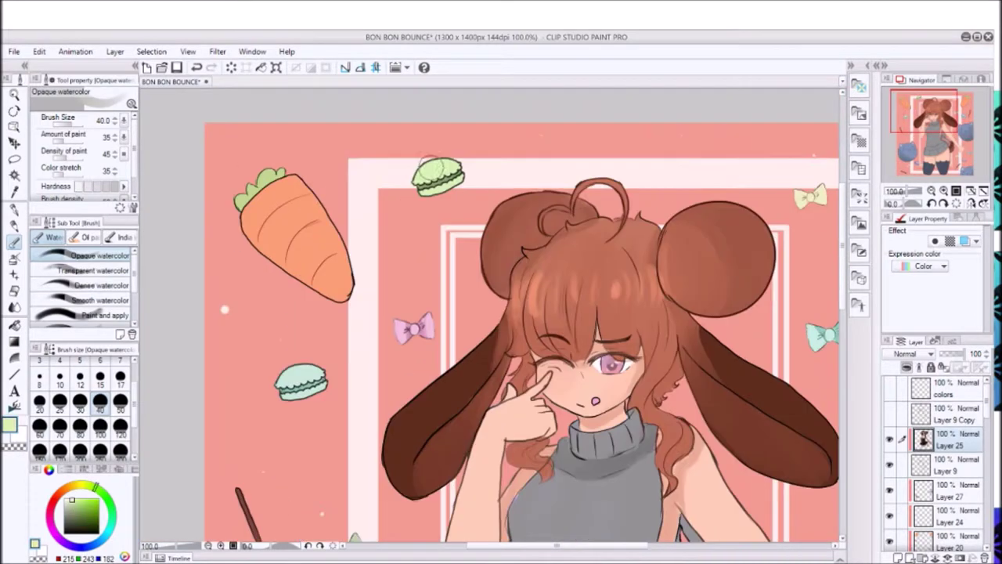
pyautogui.scroll(-10, 493, 314)
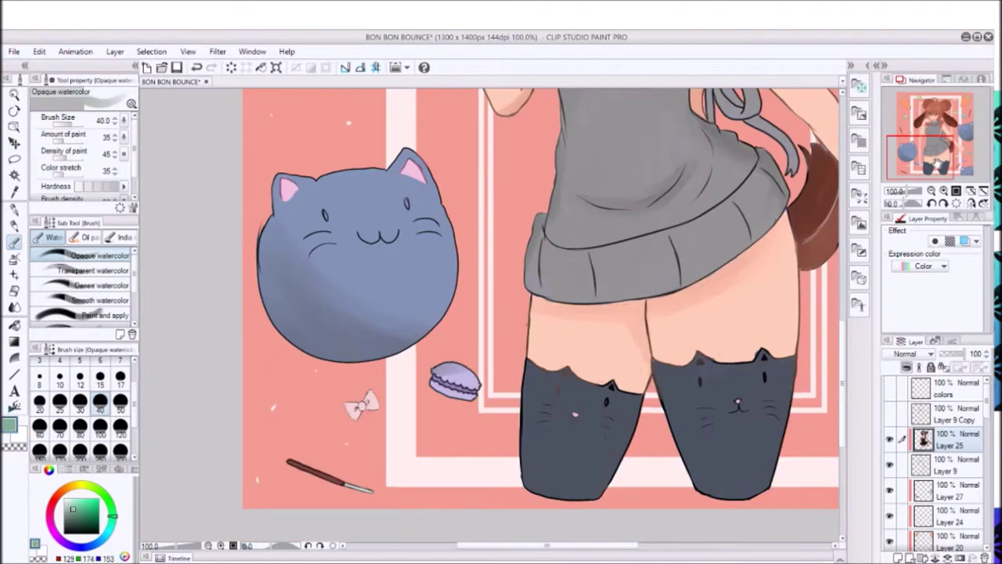
# Recolour the outlines of the chocolate sticks in the background with softer tones sampled from the artwork.
pyautogui.hscroll(3, 493, 313)
pyautogui.scroll(10, 787, 265)
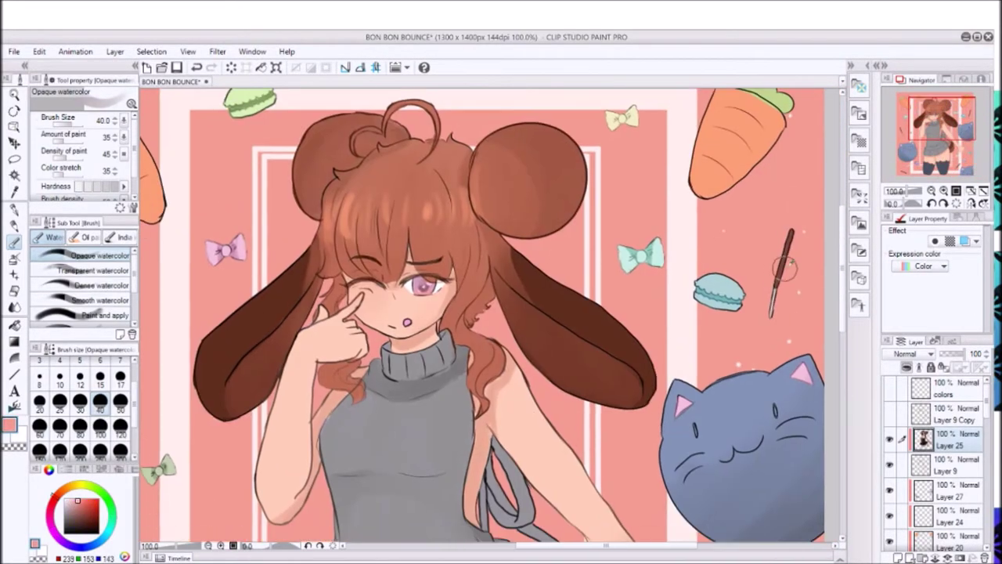
pyautogui.scroll(-2, 775, 266)
pyautogui.hscroll(3, 776, 266)
pyautogui.keyDown('alt'); pyautogui.click(697, 202); pyautogui.keyUp('alt')
pyautogui.moveTo(943, 123); pyautogui.dragTo(952, 149)
# Recolour the cat-face details and upper edges of both stockings dark red and brown with Opaque watercolor at size 40.
pyautogui.scroll(-1, 951, 149)
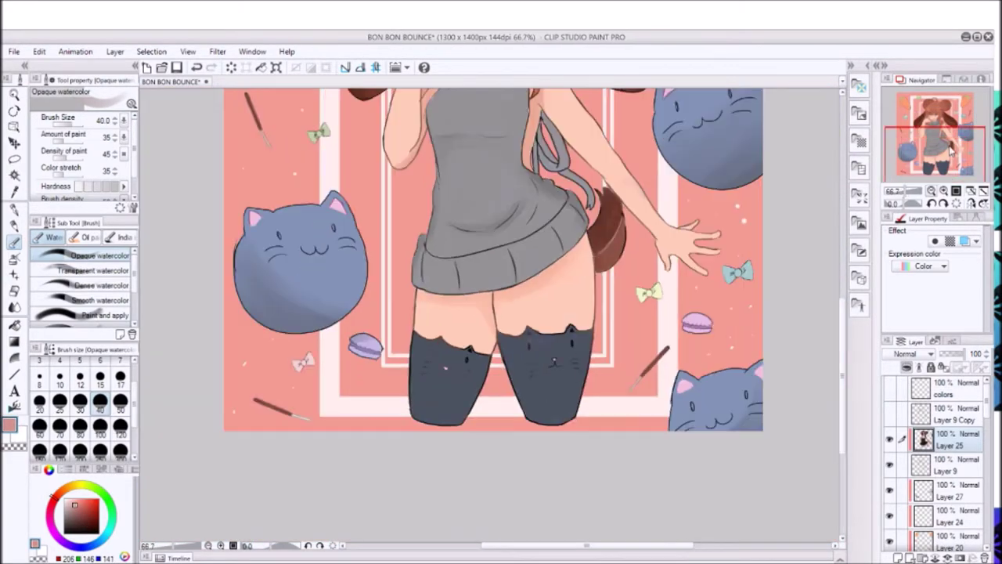
pyautogui.scroll(-1, 951, 149)
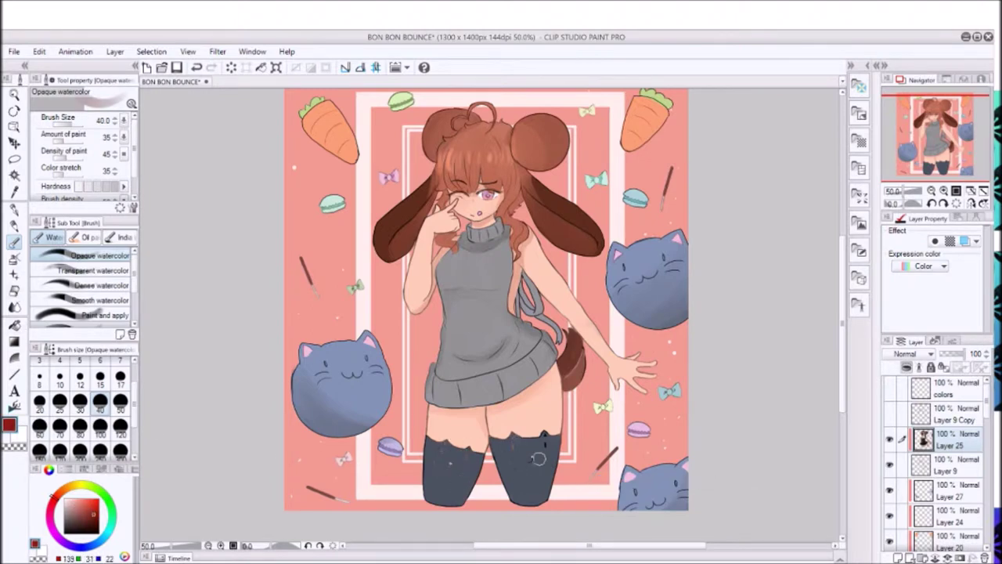
pyautogui.scroll(4, 540, 454)
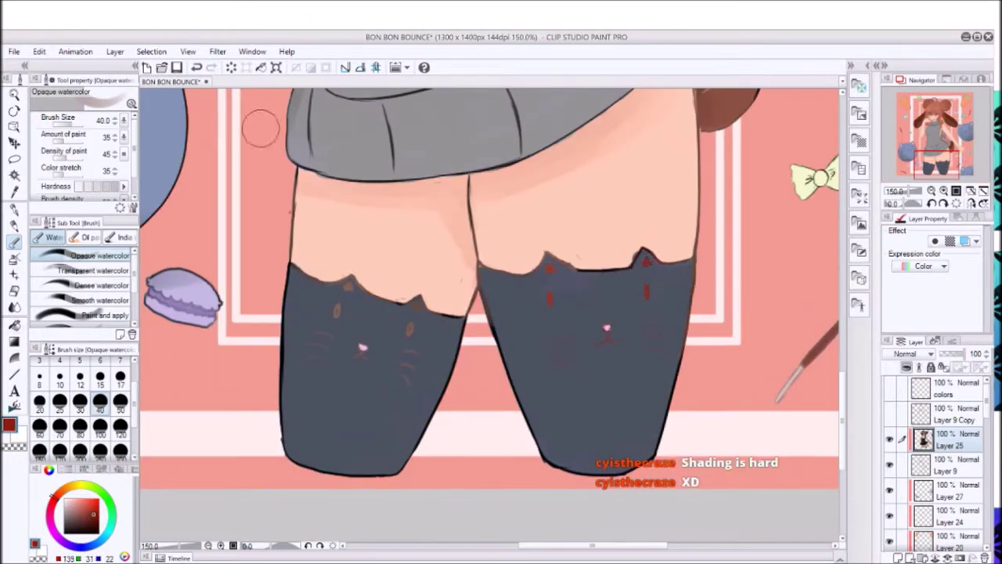
pyautogui.keyDown('alt'); pyautogui.click(647, 262); pyautogui.keyUp('alt')
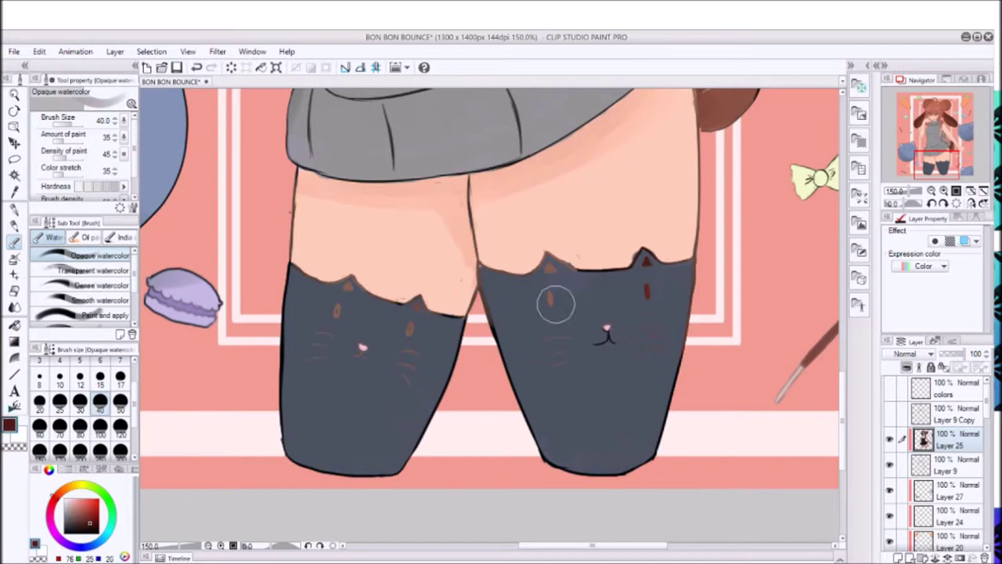
pyautogui.click(931, 190)
pyautogui.click(931, 190)
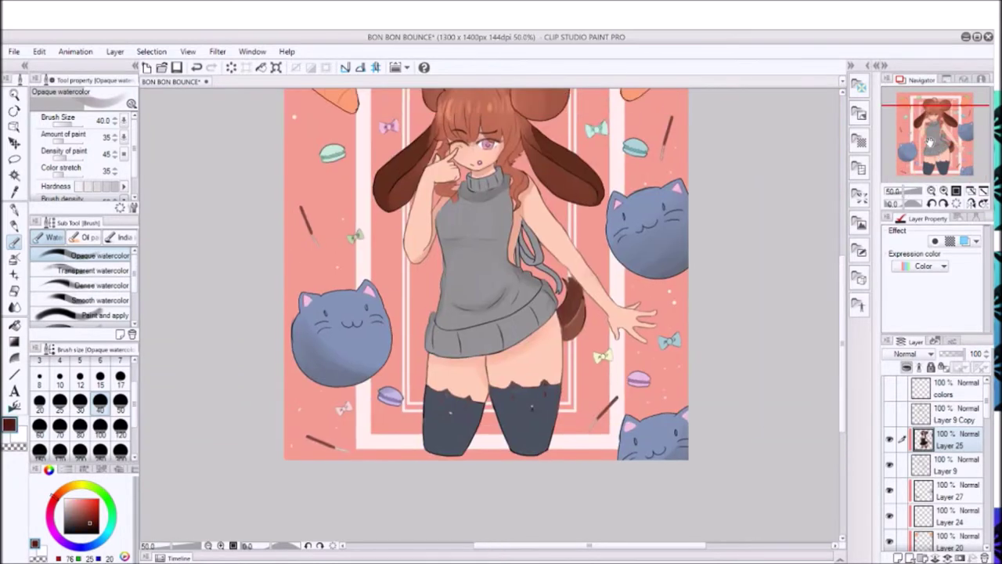
# Temporarily hide the base layers and unclip Layer 25 to examine the line tinting and shading without their clipping.
pyautogui.scroll(2, 546, 453)
pyautogui.press('e')
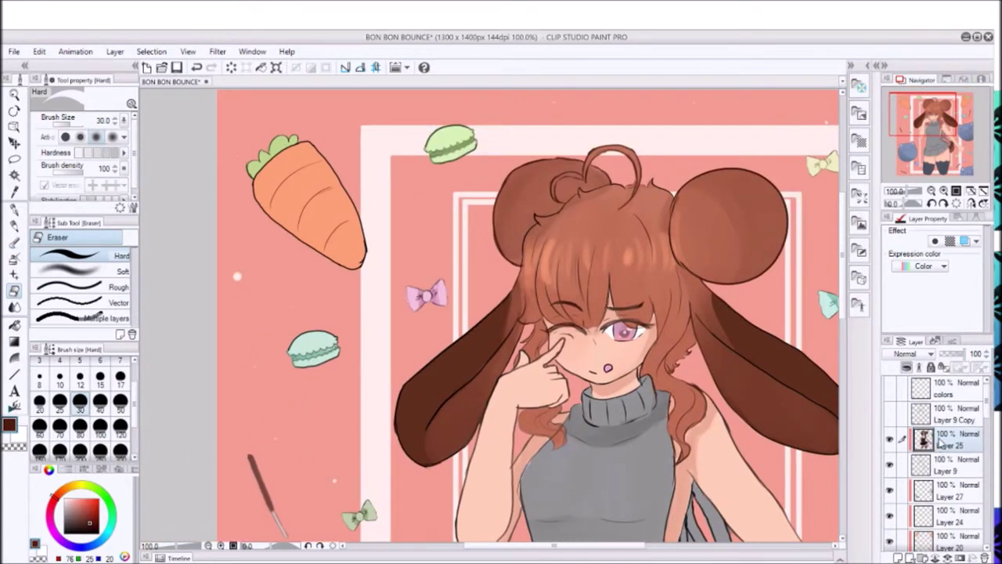
pyautogui.click(889, 439)
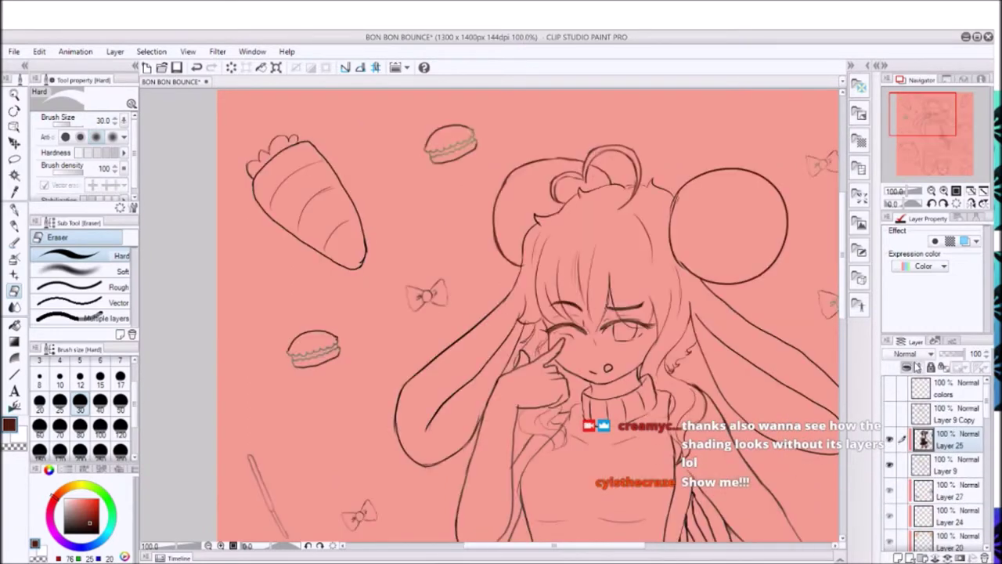
pyautogui.click(890, 439)
pyautogui.hotkey('ctrl', '-')
pyautogui.hotkey('ctrl', '-')
pyautogui.hotkey('ctrl', '-')
pyautogui.hotkey('ctrl', '-')
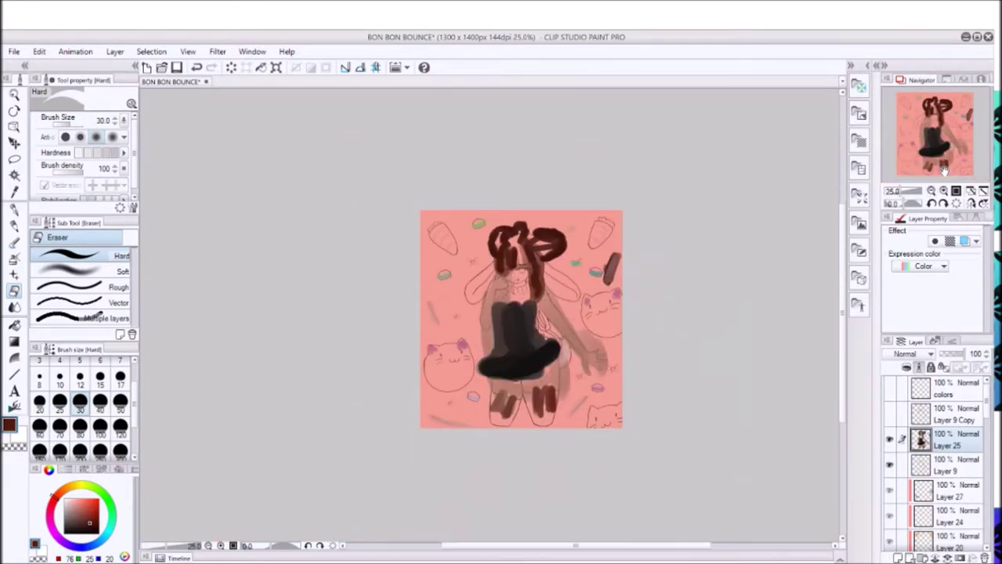
pyautogui.click(890, 439)
pyautogui.scroll(-5, 931, 462)
pyautogui.click(890, 411)
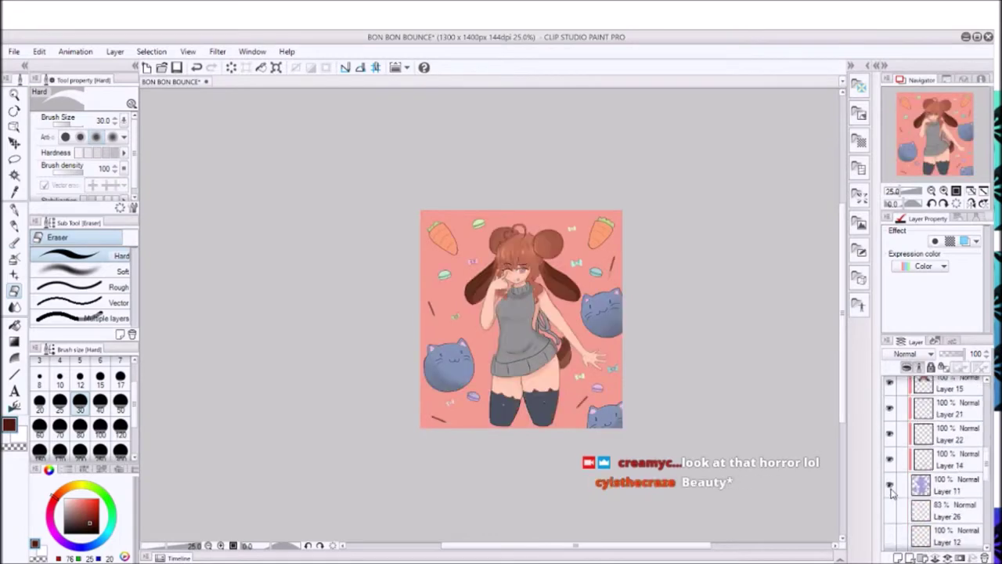
# Select Layer 20 and shade both carrots along their sides in darker orange with Opaque watercolor at size 40.
pyautogui.click(943, 191)
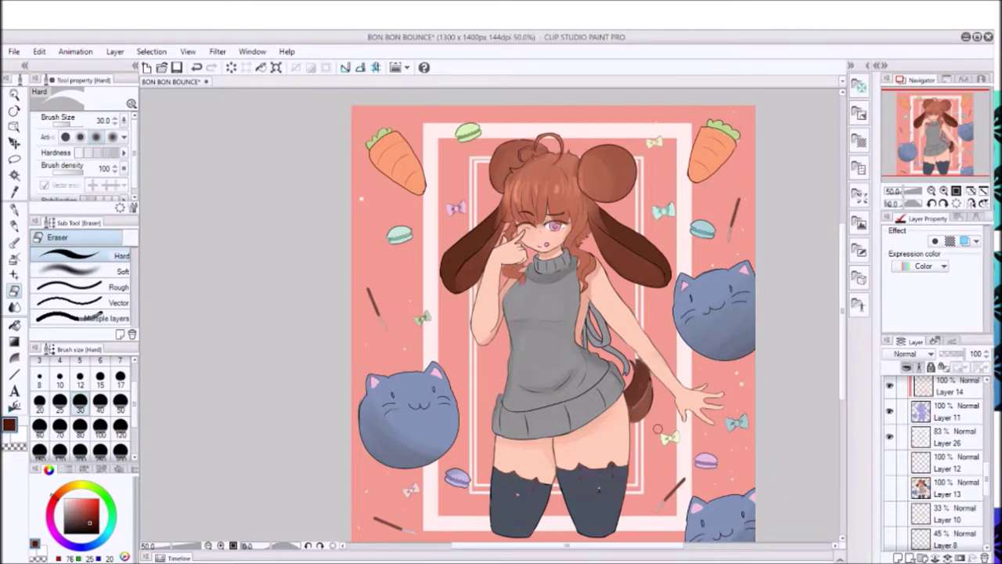
pyautogui.scroll(5, 573, 198)
pyautogui.keyDown('ctrl'); pyautogui.keyDown('shift'); pyautogui.click(572, 198); pyautogui.keyUp('shift'); pyautogui.keyUp('ctrl')
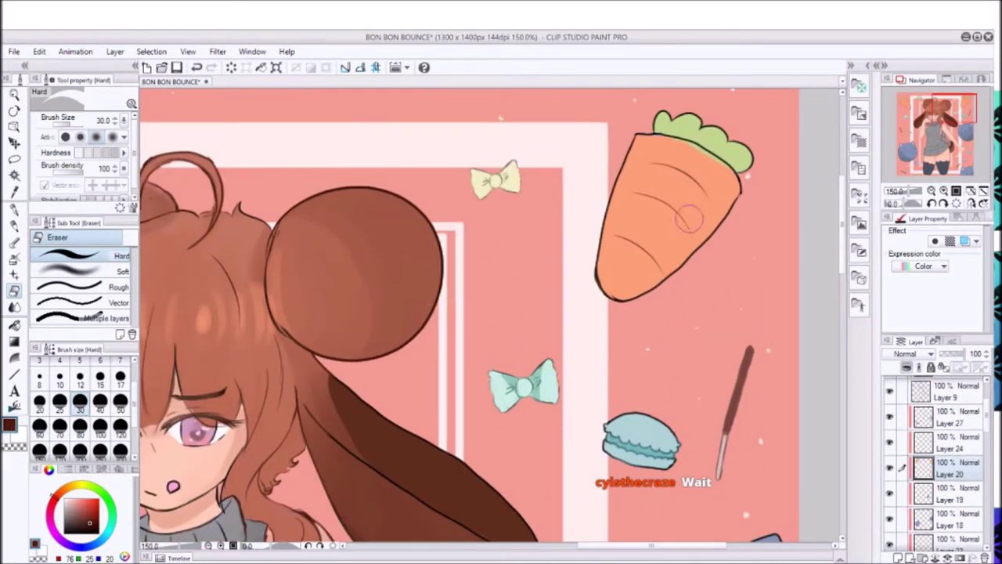
pyautogui.keyDown('alt'); pyautogui.click(655, 172); pyautogui.keyUp('alt')
pyautogui.press('p')
pyautogui.press('b')
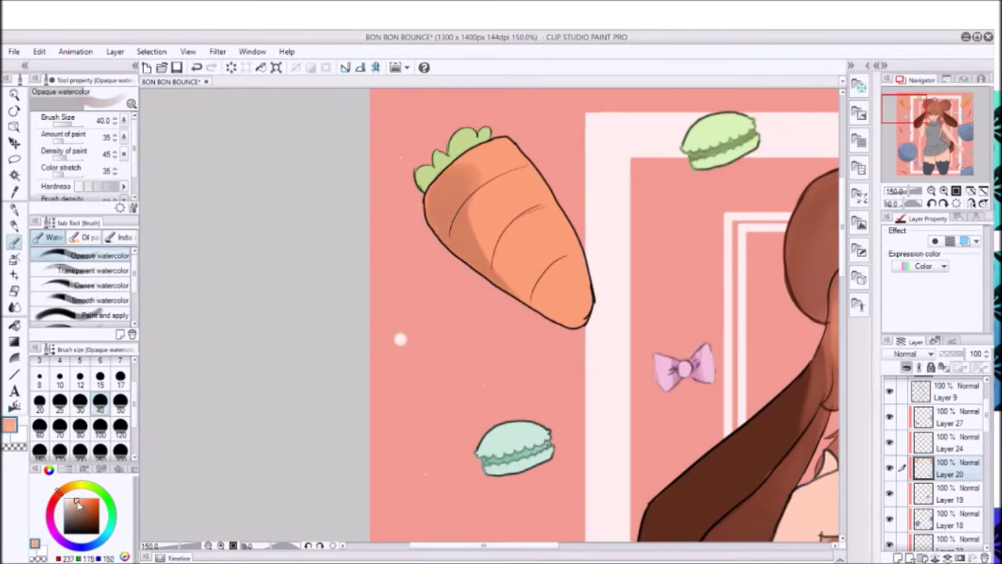
pyautogui.keyDown('alt'); pyautogui.click(452, 258); pyautogui.keyUp('alt')
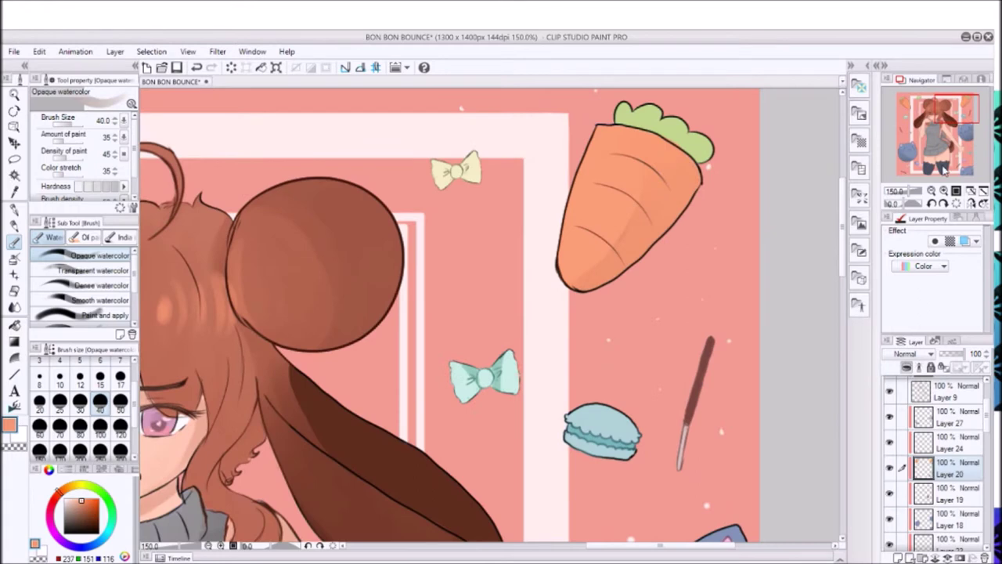
# Try a pale highlight spot on the upper part of the left carrot at brush size 12.
pyautogui.click(77, 500)
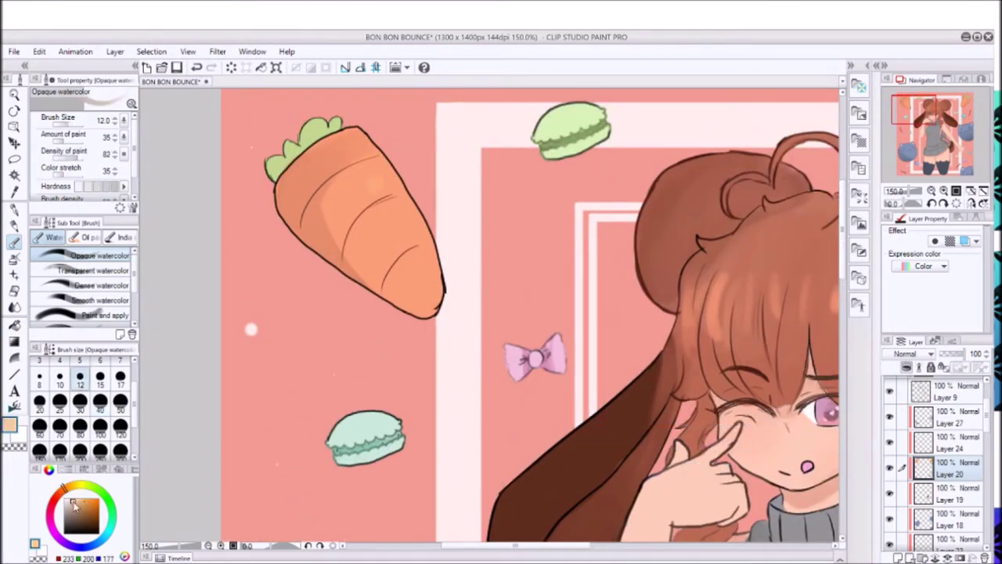
pyautogui.press('b')
pyautogui.click(372, 186)
pyautogui.click(197, 67)
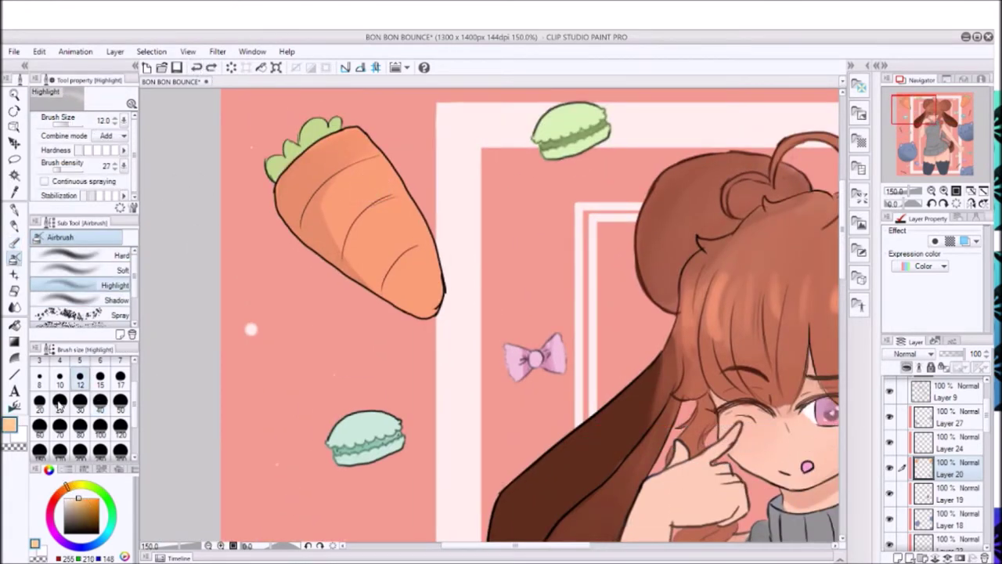
# Paint small pale highlight spots on both carrots with Dense watercolor at sizes 10 and 7.
pyautogui.press('b')
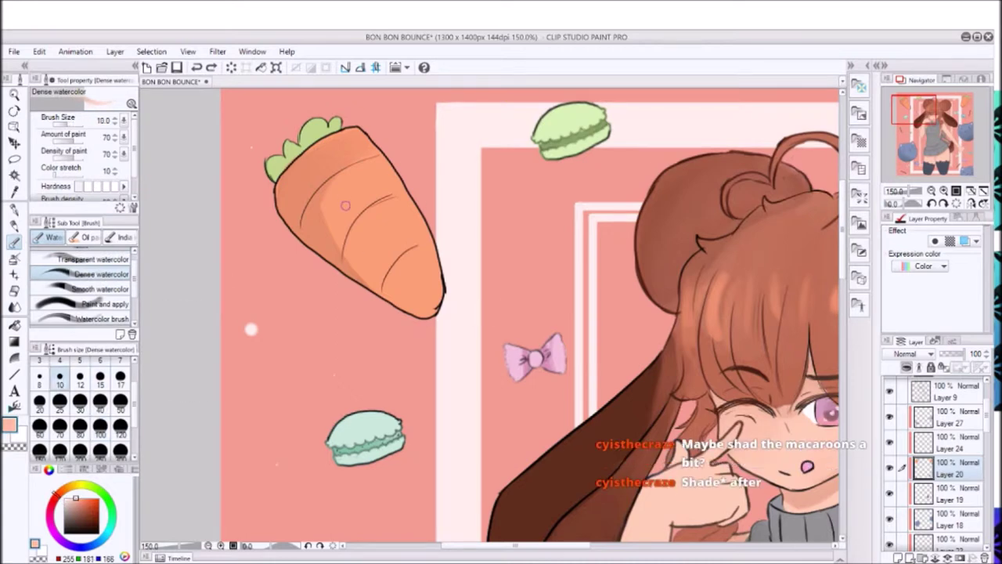
pyautogui.moveTo(368, 175); pyautogui.dragTo(378, 189)
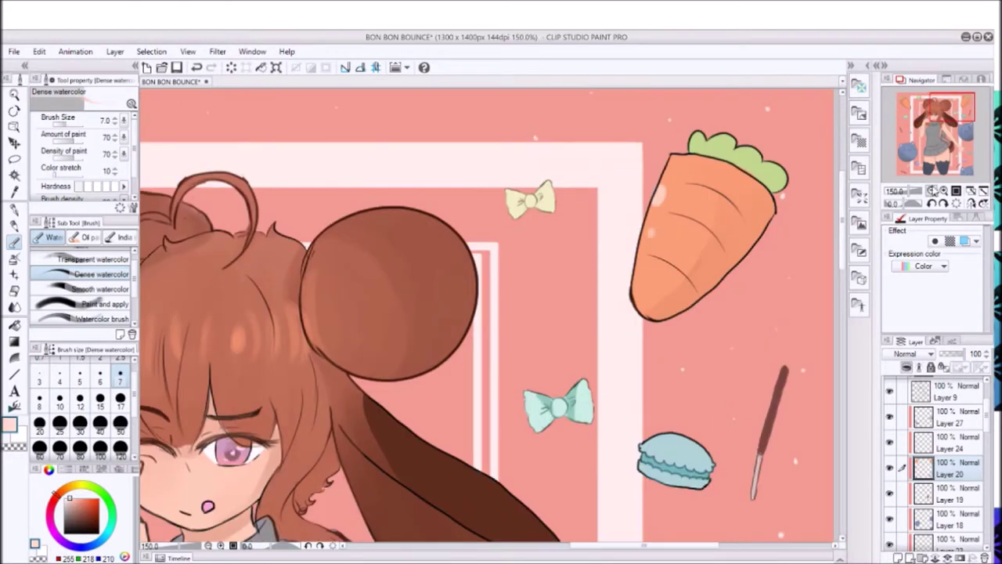
pyautogui.click(932, 192)
pyautogui.click(932, 192)
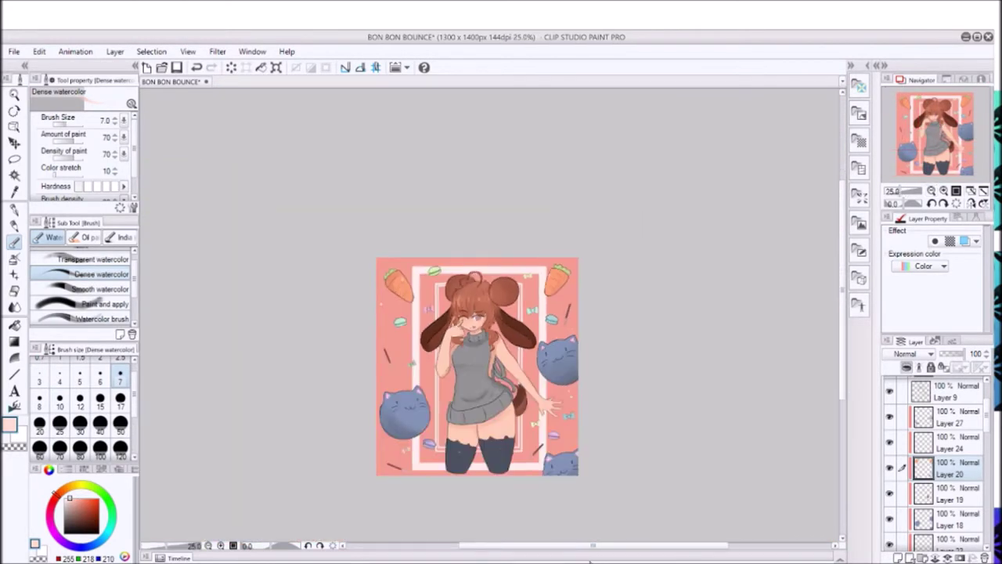
pyautogui.hotkey('ctrl', '+')
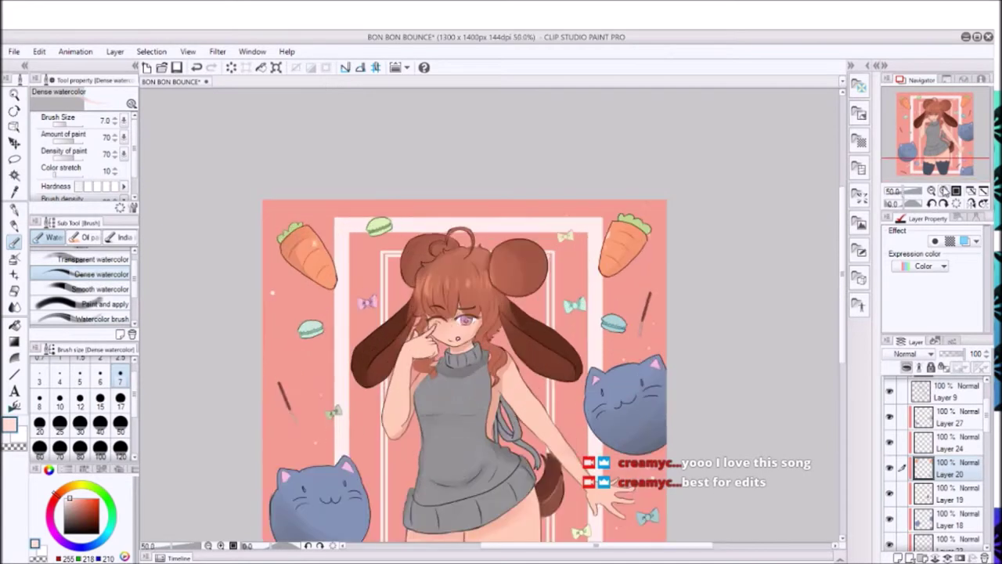
# Switch to the G-pen at size 50 with orange, bring the left-hand macaron area into view, and save the illustration.
pyautogui.press('p')
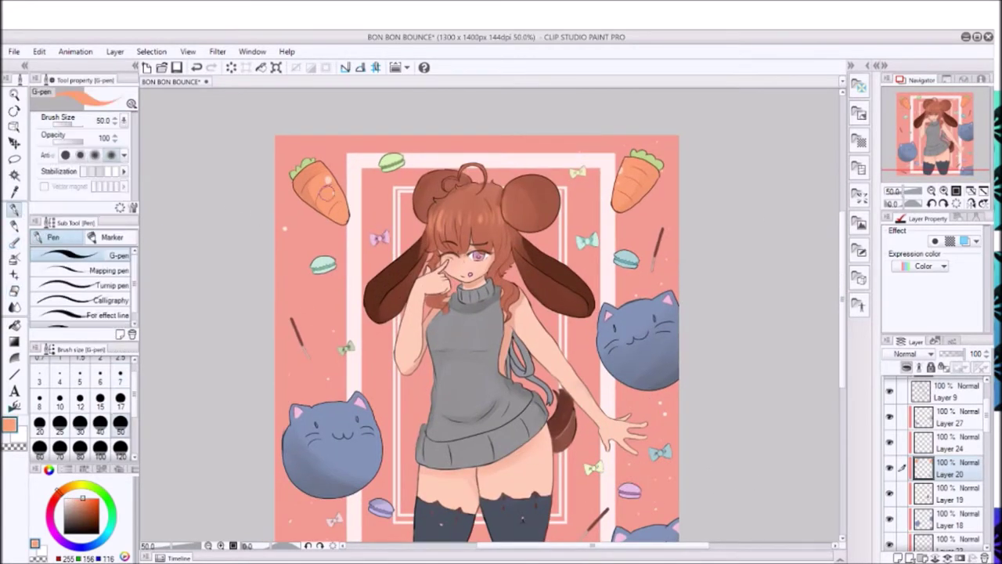
pyautogui.hotkey('ctrl', '+')
pyautogui.hotkey('ctrl', '+')
pyautogui.hotkey('ctrl', '+')
pyautogui.moveTo(928, 129); pyautogui.dragTo(904, 124)
pyautogui.hotkey('ctrl', 's')
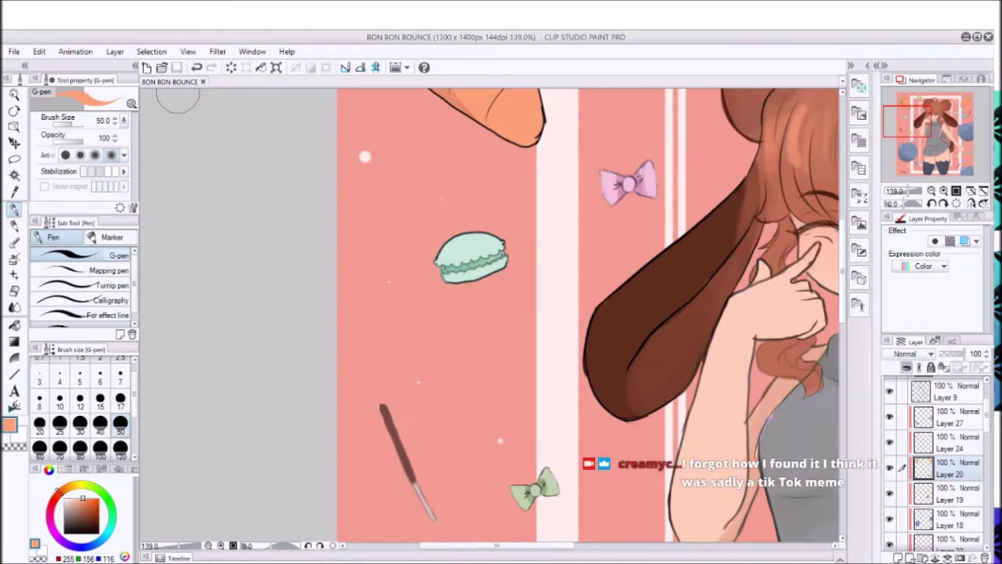
# Shade the mint macaron with its sampled green using Dense watercolor at size 12, and blend the shading.
pyautogui.keyDown('alt'); pyautogui.click(454, 265); pyautogui.keyUp('alt')
pyautogui.press('b')
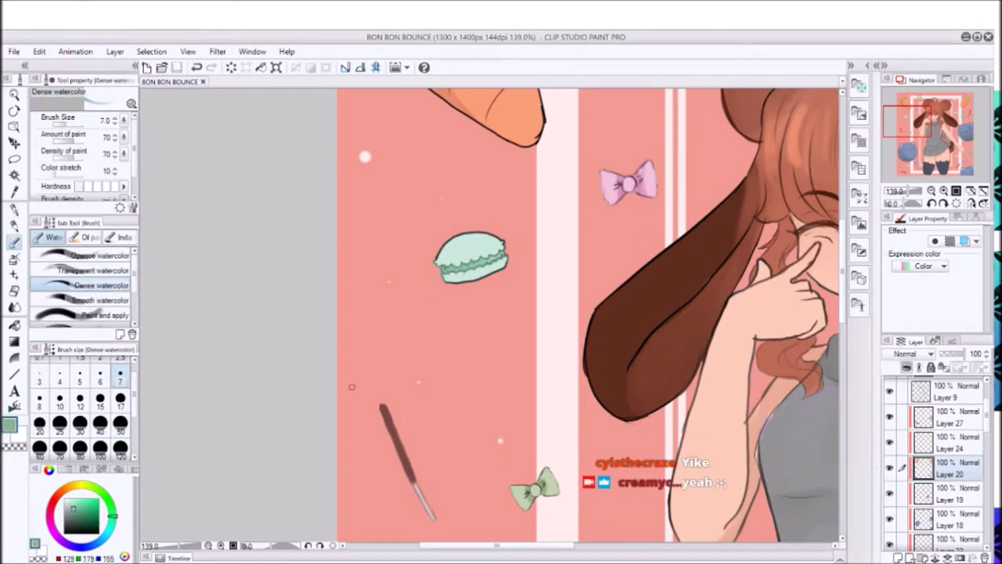
pyautogui.click(80, 398)
pyautogui.moveTo(446, 266); pyautogui.dragTo(464, 256)
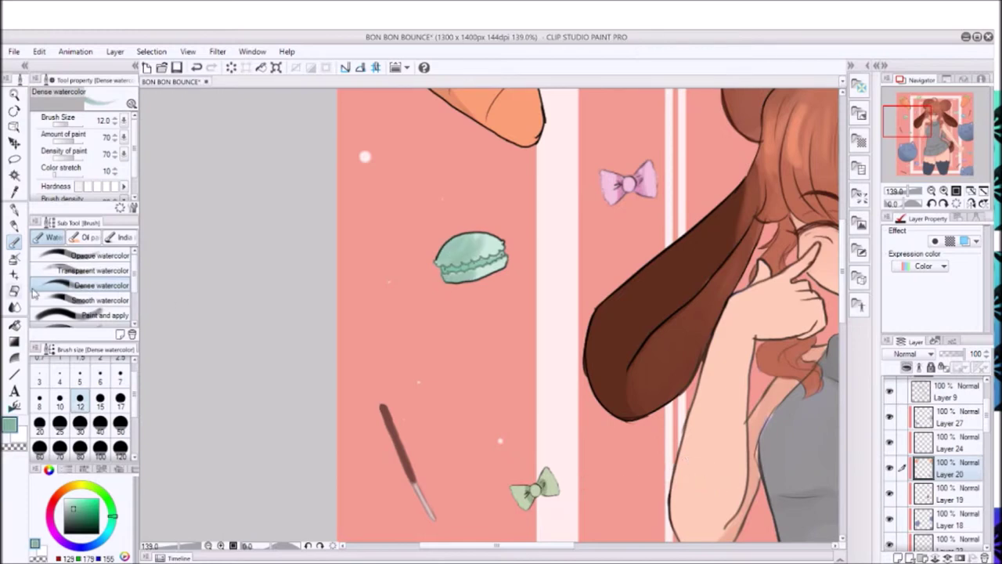
pyautogui.press('j')
pyautogui.press('b')
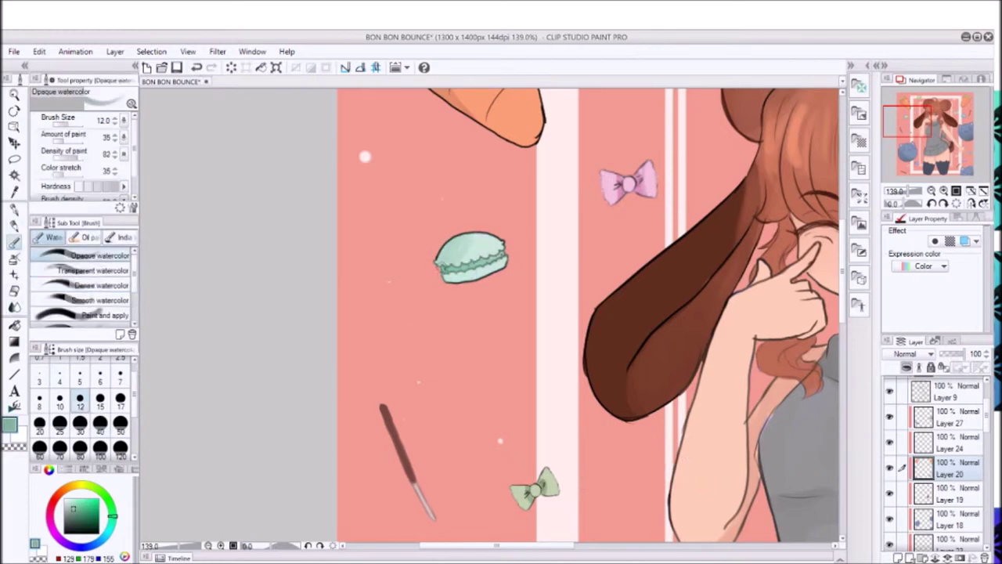
# Shade the blue macaron beside the right-hand dog ear with darker and lighter blue tones, and blend the strokes.
pyautogui.press('h')
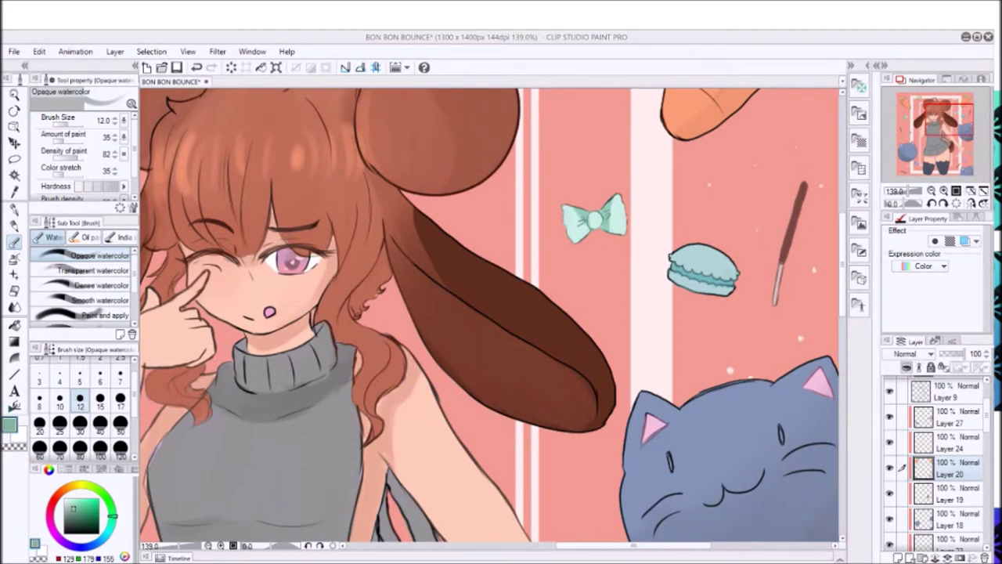
pyautogui.click(496, 34)
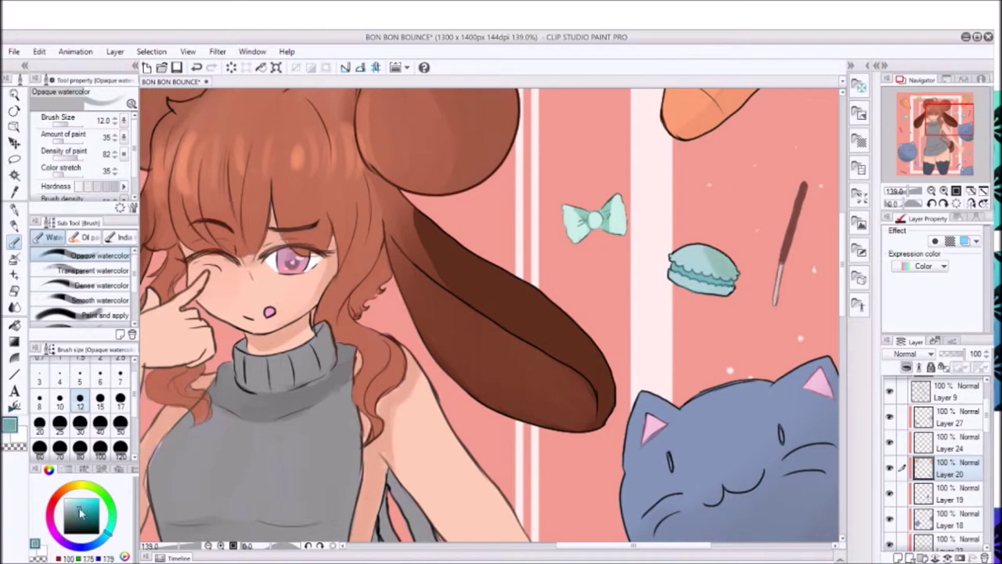
pyautogui.click(14, 224)
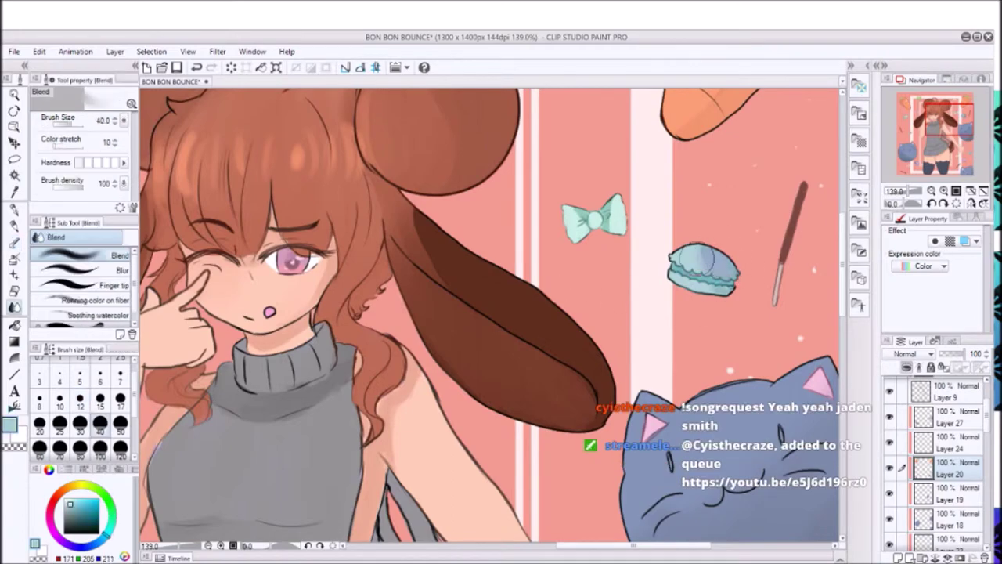
# Shade the pink, lavender and green macarons with Opaque watercolor at size 12, using darker tones of each color.
pyautogui.click(14, 241)
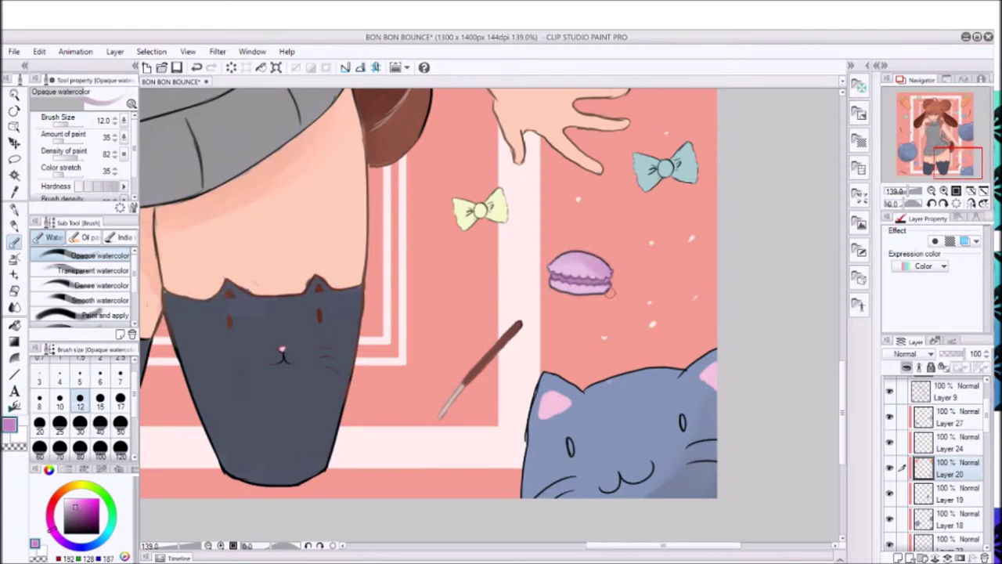
pyautogui.moveTo(589, 302)
pyautogui.mouseDown()
pyautogui.moveTo(572, 384)
pyautogui.moveTo(615, 299)
pyautogui.moveTo(385, 368)
pyautogui.moveTo(548, 235)
pyautogui.moveTo(392, 275)
pyautogui.moveTo(470, 391)
pyautogui.moveTo(501, 258)
pyautogui.moveTo(517, 94)
pyautogui.moveTo(329, 157)
pyautogui.mouseUp()
pyautogui.keyDown('alt'); pyautogui.click(385, 368); pyautogui.keyUp('alt')
pyautogui.click(76, 515)
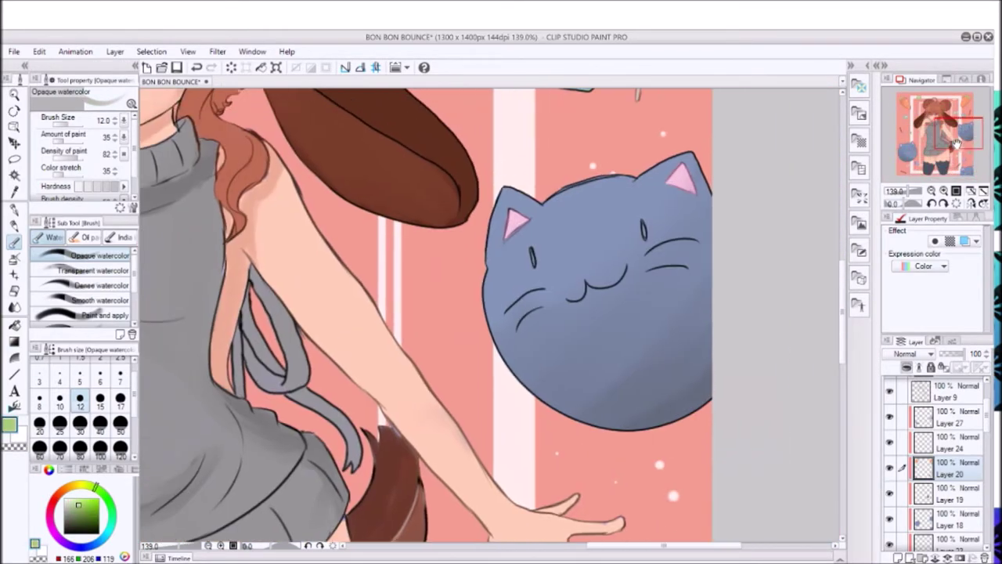
# Sample dark reddish brown from the stockings for the G-pen at size 5, and select Layer 25 with Opaque watercolor at size 40.
pyautogui.click(54, 508)
pyautogui.press('p')
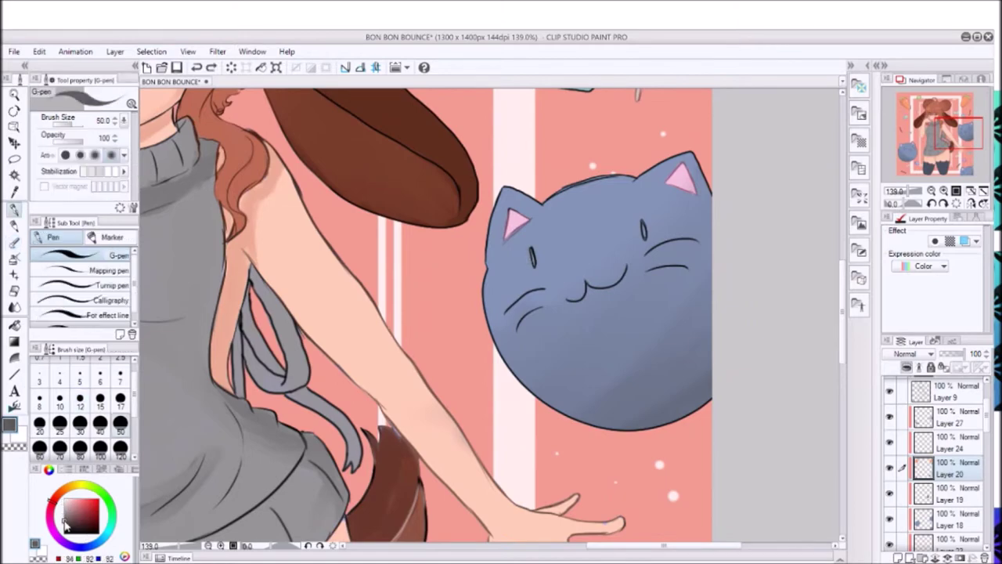
pyautogui.moveTo(548, 540)
pyautogui.mouseDown()
pyautogui.moveTo(598, 402)
pyautogui.moveTo(243, 204)
pyautogui.moveTo(470, 313)
pyautogui.moveTo(678, 219)
pyautogui.mouseUp()
pyautogui.keyDown('alt'); pyautogui.click(679, 219); pyautogui.keyUp('alt')
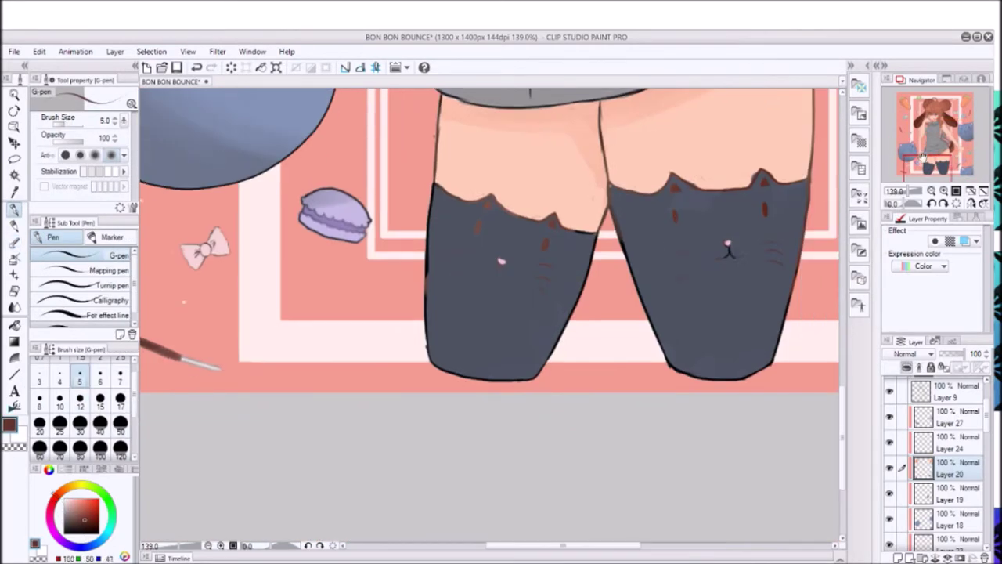
pyautogui.click(964, 134)
pyautogui.press('b')
pyautogui.keyDown('ctrl'); pyautogui.keyDown('shift'); pyautogui.click(631, 230); pyautogui.keyUp('shift'); pyautogui.keyUp('ctrl')
pyautogui.moveTo(939, 137); pyautogui.dragTo(945, 179)
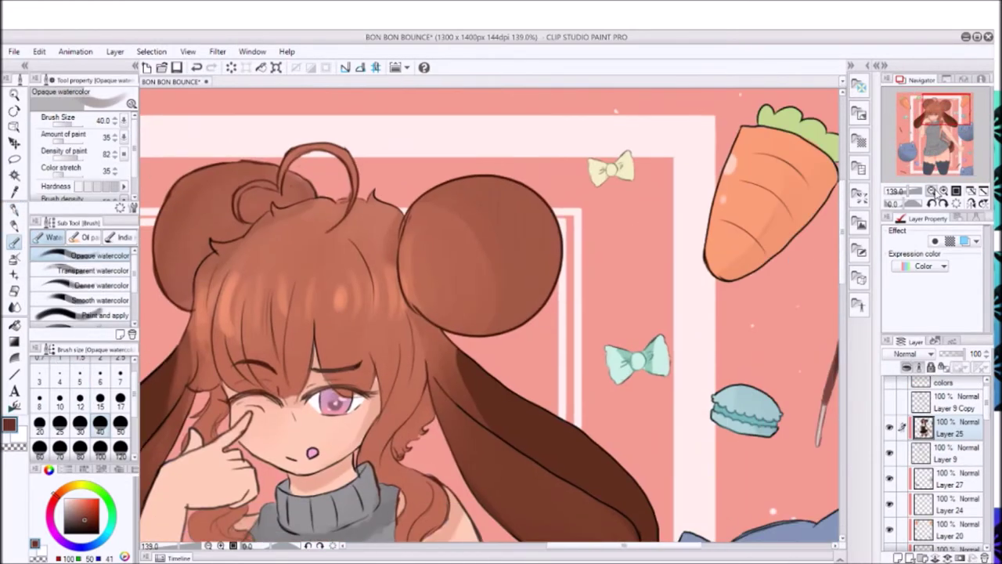
pyautogui.scroll(-4, 945, 178)
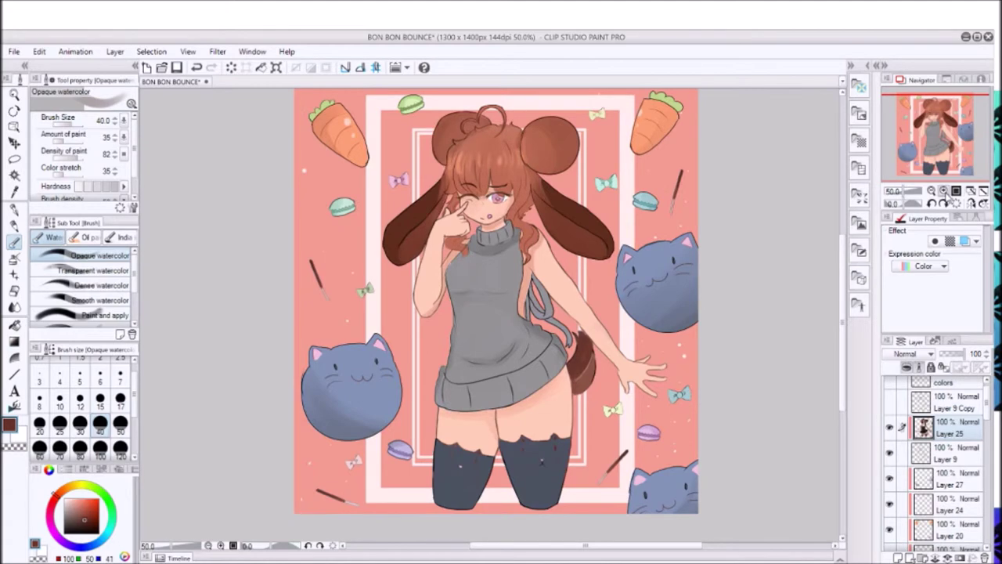
pyautogui.scroll(5, 538, 466)
# Select Layer 17 and clean up the upper edges of the cat stockings with the Hard eraser at size 4.
pyautogui.press('e')
pyautogui.hotkey('alt', '[')
pyautogui.hotkey('alt', '[')
pyautogui.hotkey('alt', '[')
pyautogui.hotkey('alt', '[')
pyautogui.hotkey('alt', '[')
pyautogui.hotkey('alt', '[')
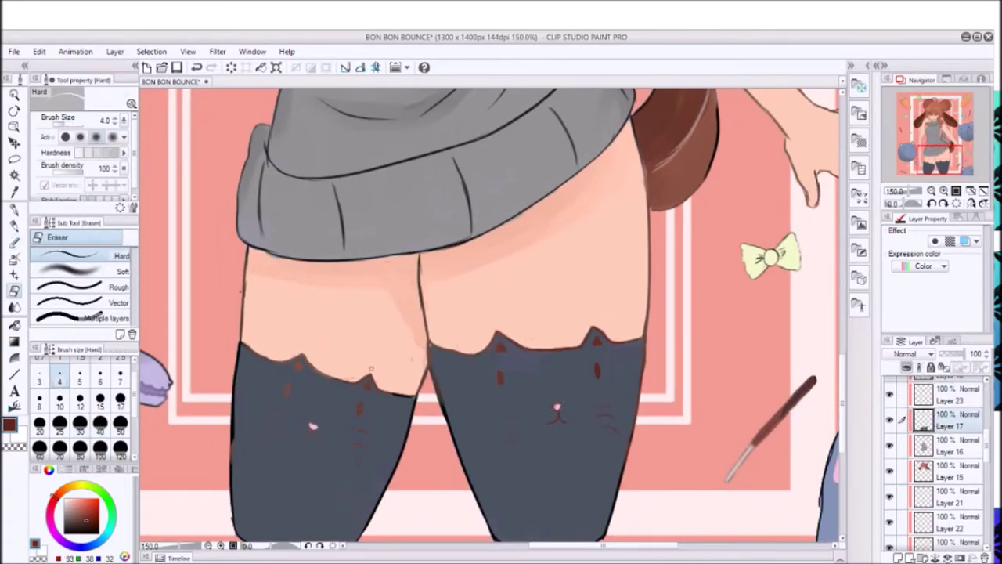
pyautogui.moveTo(938, 158); pyautogui.dragTo(953, 150)
# Select Layer 22 and sample a light skin tone for Opaque watercolor at size 40.
pyautogui.hotkey('alt', '[')
pyautogui.hotkey('alt', '[')
pyautogui.hotkey('alt', '[')
pyautogui.hotkey('alt', '[')
pyautogui.hotkey('alt', '[')
pyautogui.keyDown('alt'); pyautogui.click(520, 359); pyautogui.keyUp('alt')
pyautogui.press('b')
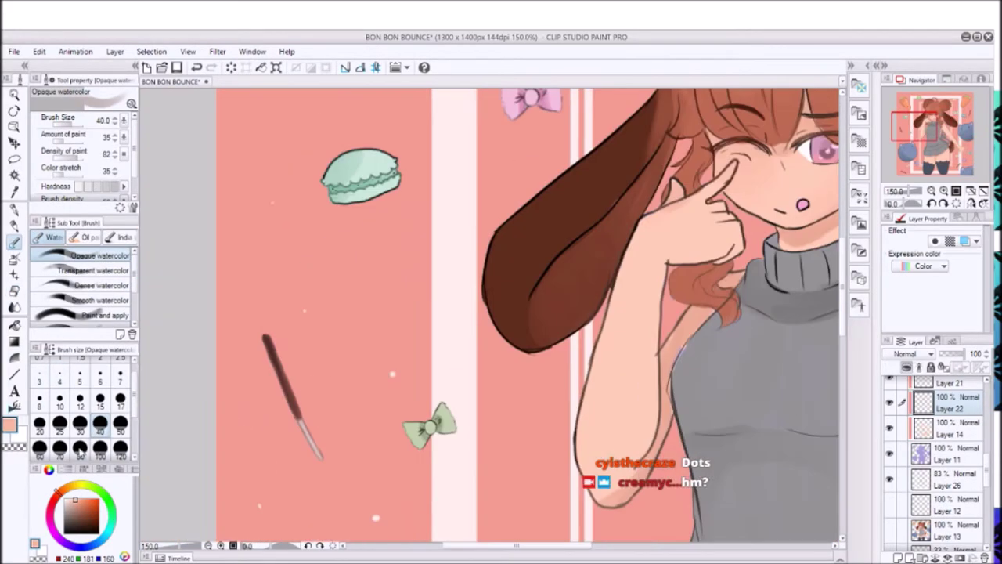
# Select Layer 11 and set the drawing color to white.
pyautogui.press('p')
pyautogui.hotkey('alt', '[')
pyautogui.hotkey('alt', '[')
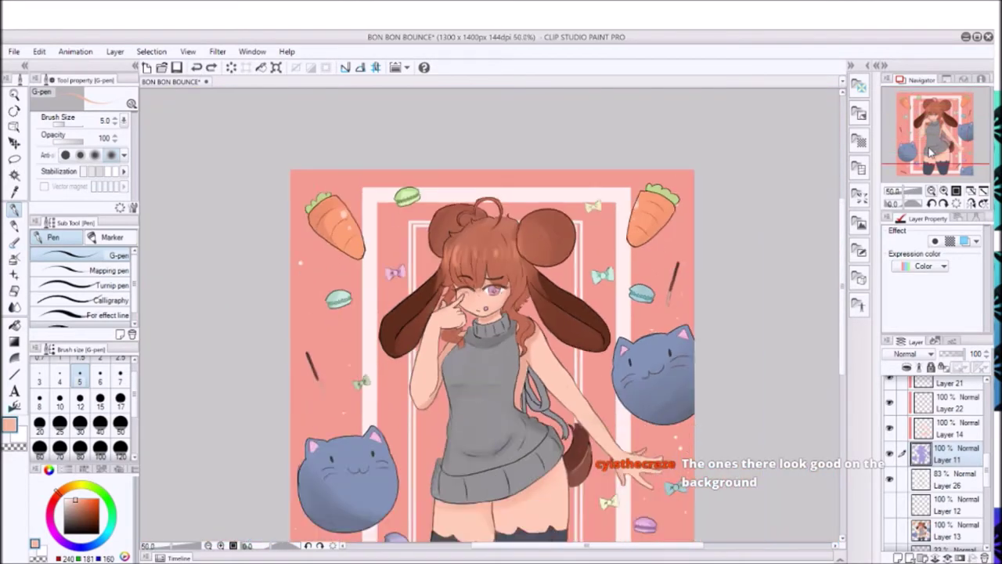
pyautogui.click(931, 191)
pyautogui.click(943, 190)
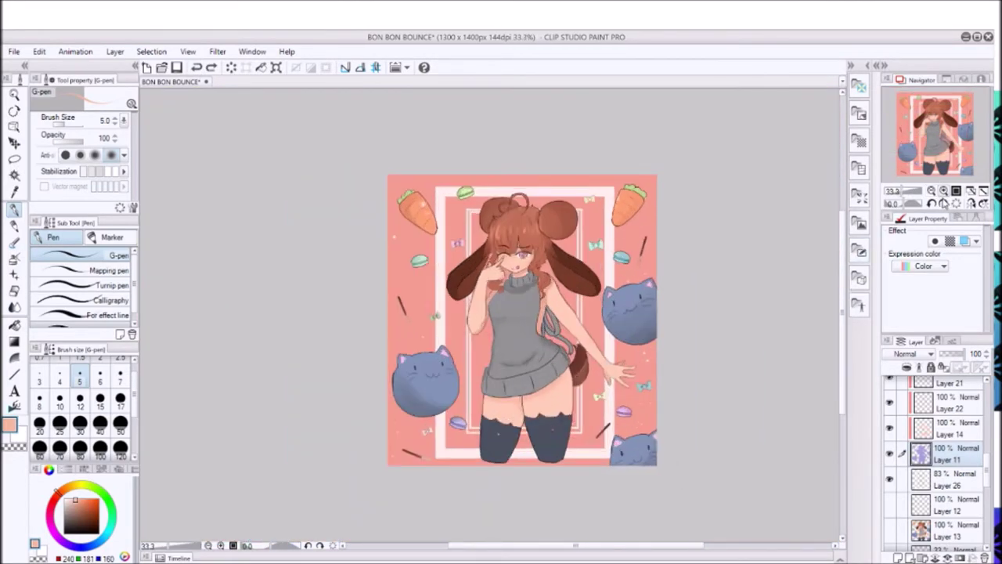
pyautogui.click(943, 190)
pyautogui.click(943, 190)
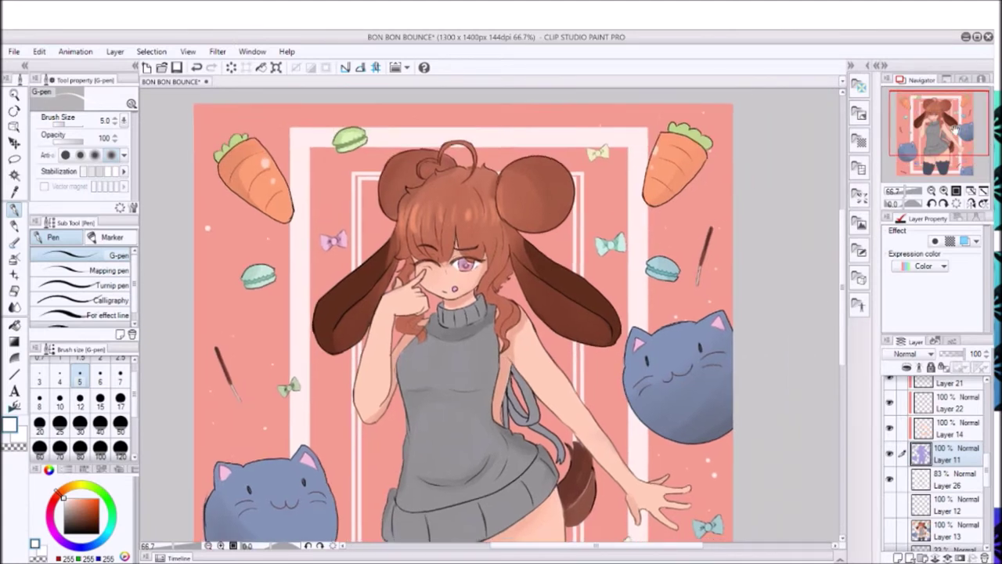
# Scatter white sparkles across the pink background with the Sparkle A decoration brush at size 12.
pyautogui.click(14, 274)
pyautogui.scroll(-1, 127, 292)
pyautogui.click(86, 318)
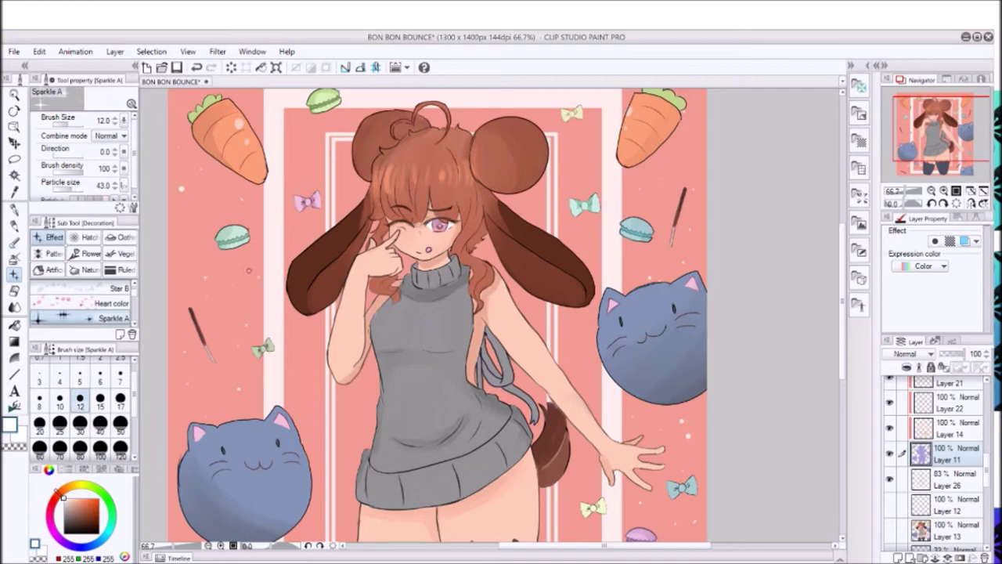
pyautogui.moveTo(882, 151); pyautogui.dragTo(946, 111)
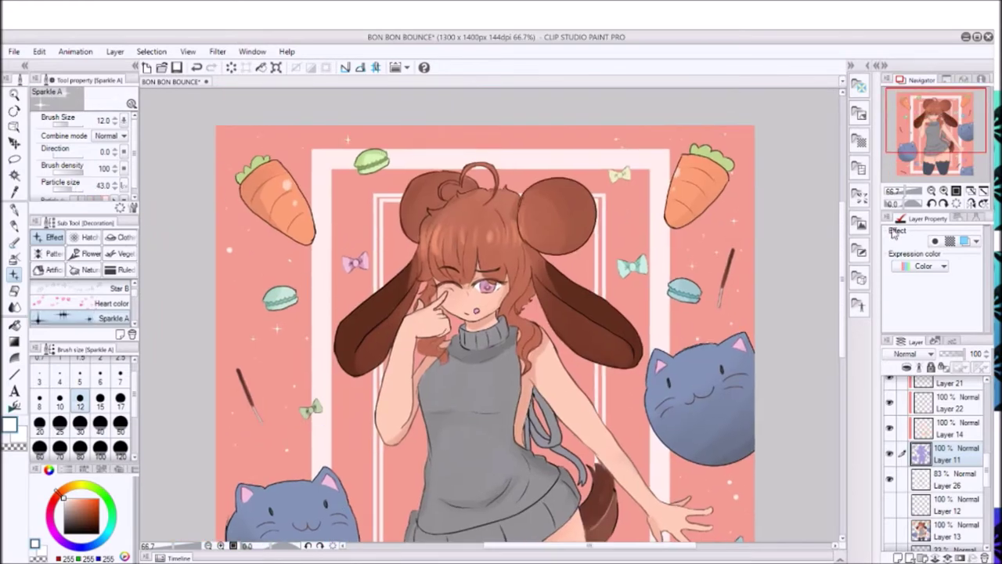
pyautogui.click(932, 191)
pyautogui.click(932, 190)
pyautogui.click(932, 191)
pyautogui.click(944, 190)
pyautogui.click(944, 191)
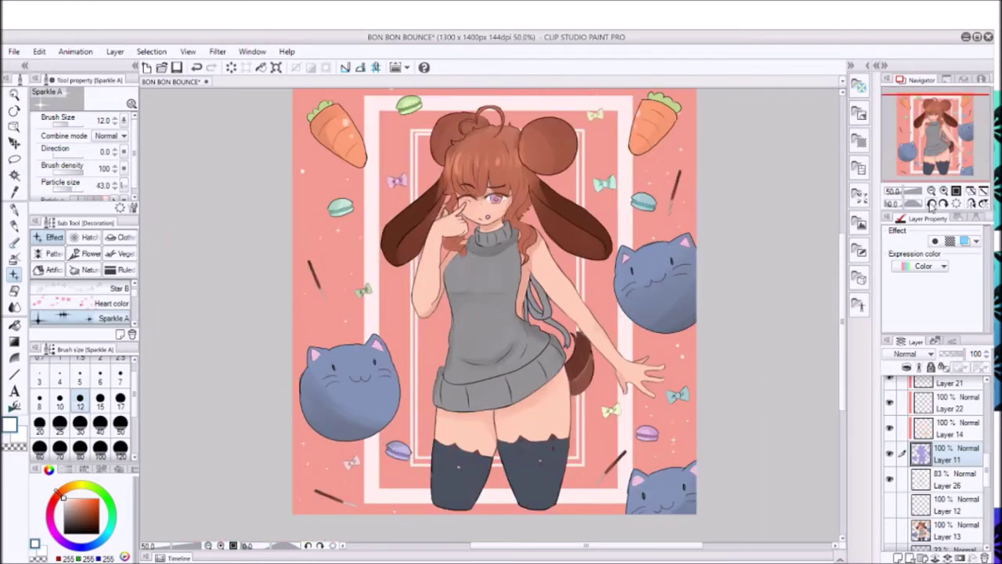
# Create a new layer above Layer 25 and start the artist's signature in black with the Calligraphy pen at size 6.
pyautogui.click(14, 210)
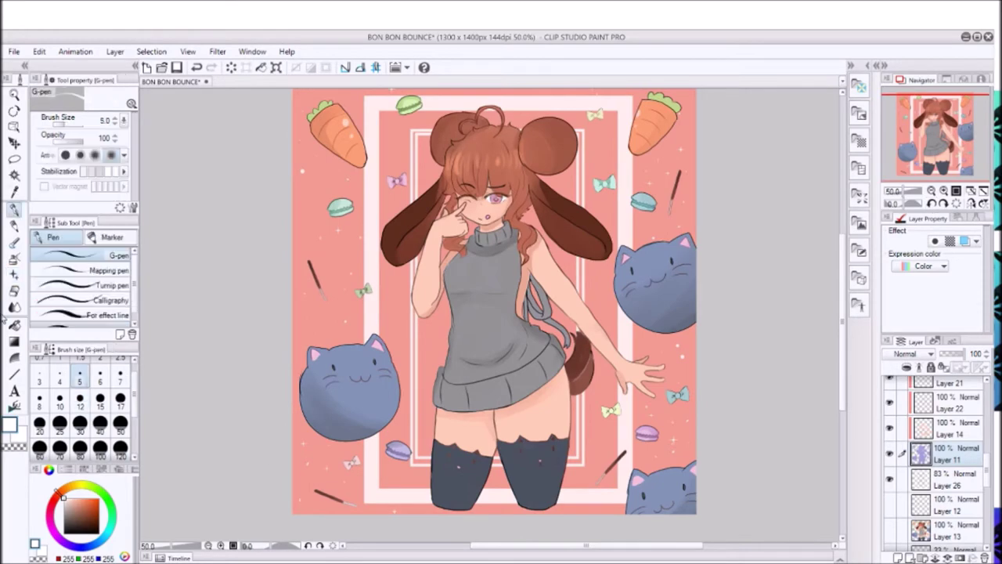
pyautogui.hotkey('ctrl', 'shift', 'n')
pyautogui.press('x')
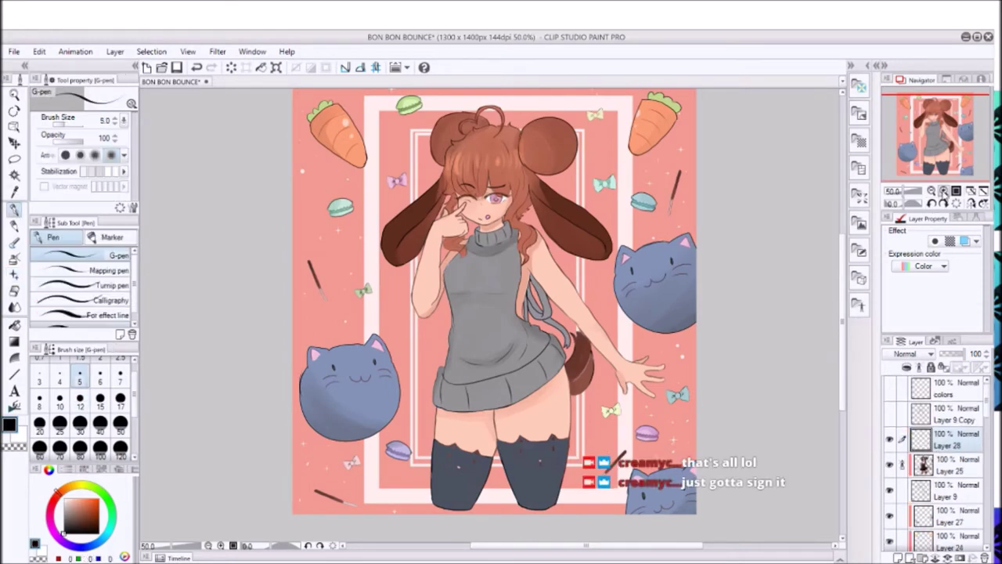
pyautogui.scroll(4, 486, 203)
pyautogui.click(109, 300)
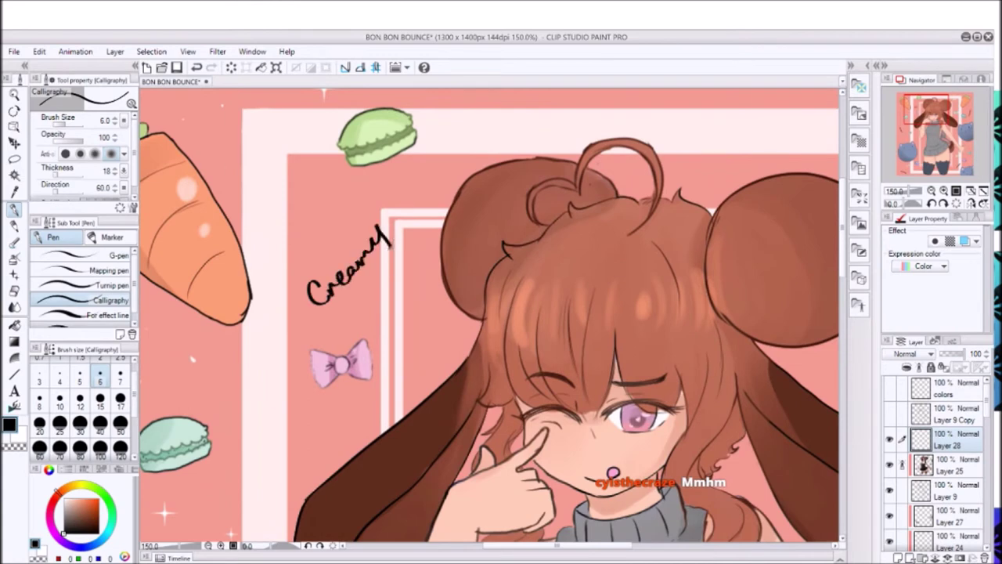
# Try framing the signature with a black rectangle and scaling both down to 51%.
pyautogui.hotkey('ctrl', 'z')
pyautogui.hotkey('ctrl', 't')
pyautogui.moveTo(235, 313)
pyautogui.mouseDown()
pyautogui.moveTo(242, 243)
pyautogui.moveTo(227, 298)
pyautogui.moveTo(224, 278)
pyautogui.mouseUp()
pyautogui.press('Escape')
pyautogui.press('u')
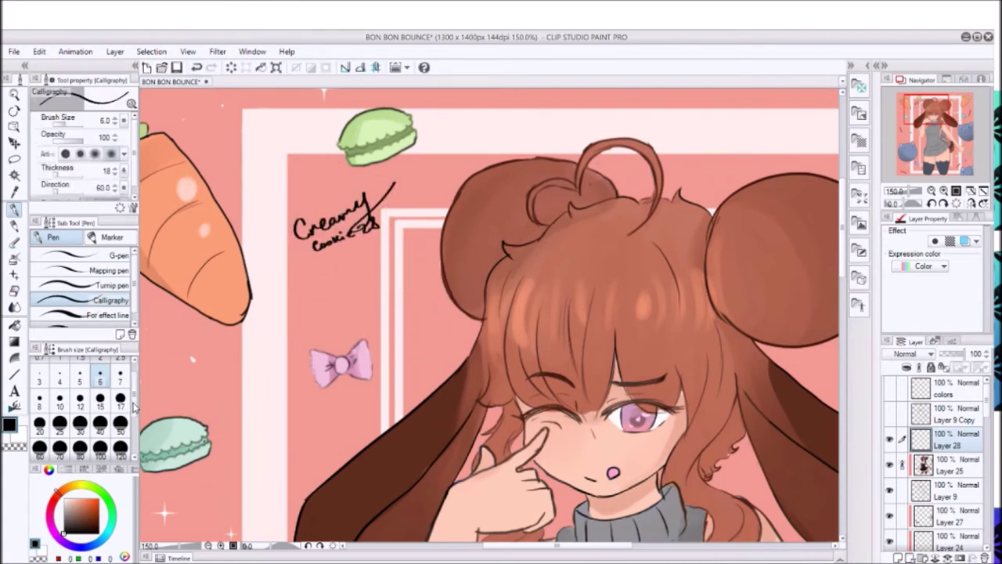
pyautogui.moveTo(287, 166); pyautogui.dragTo(387, 270)
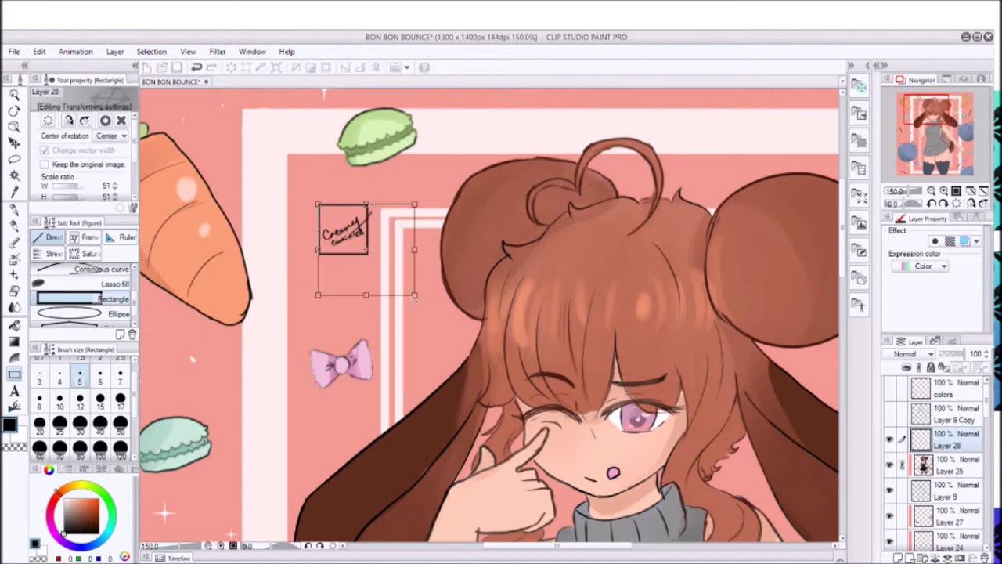
pyautogui.press('Delete')
# Write the signature's second line with the Calligraphy pen at size 6 and transform the signature to a flatter angle.
pyautogui.press('p')
pyautogui.moveTo(327, 281)
pyautogui.mouseDown()
pyautogui.moveTo(312, 303)
pyautogui.moveTo(407, 202)
pyautogui.mouseUp()
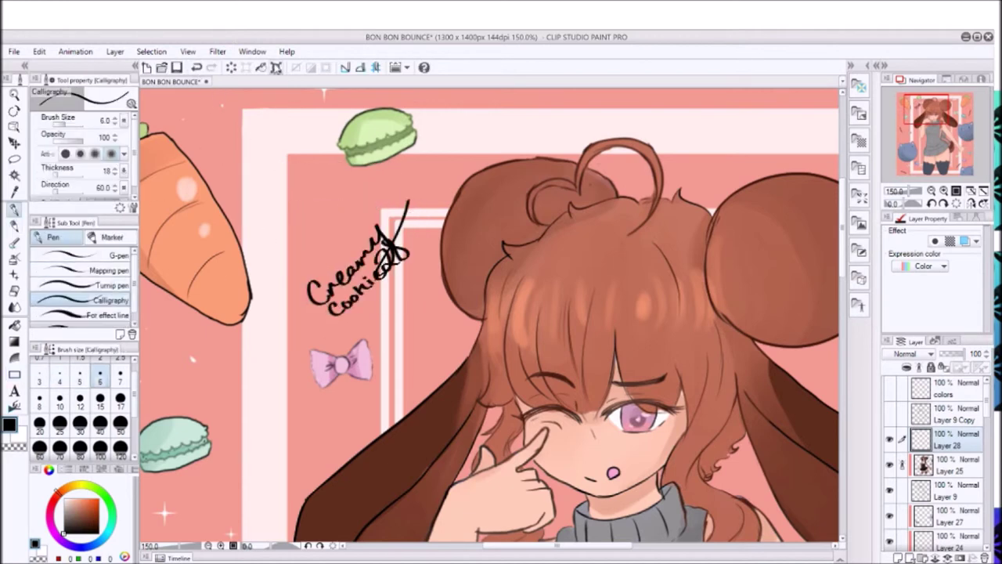
pyautogui.hotkey('ctrl', 't')
pyautogui.moveTo(407, 204); pyautogui.dragTo(411, 258)
pyautogui.press('Return')
# Frame the signature with a black rectangle at brush size 5 and shrink and move both to just above the purple bow.
pyautogui.press('u')
pyautogui.moveTo(299, 221); pyautogui.dragTo(395, 285)
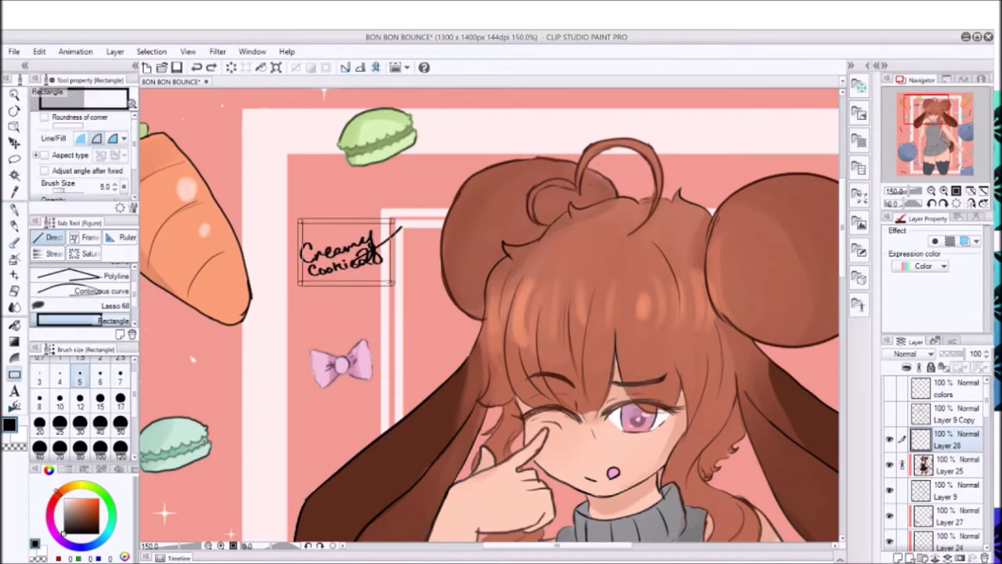
pyautogui.hotkey('ctrl', 't')
pyautogui.moveTo(344, 251); pyautogui.dragTo(337, 299)
pyautogui.press('Return')
# Tint the signature red on a new clipped layer with the Soft airbrush at size 40, and merge it into Layer 28.
pyautogui.hotkey('ctrl', 'shift', 'n')
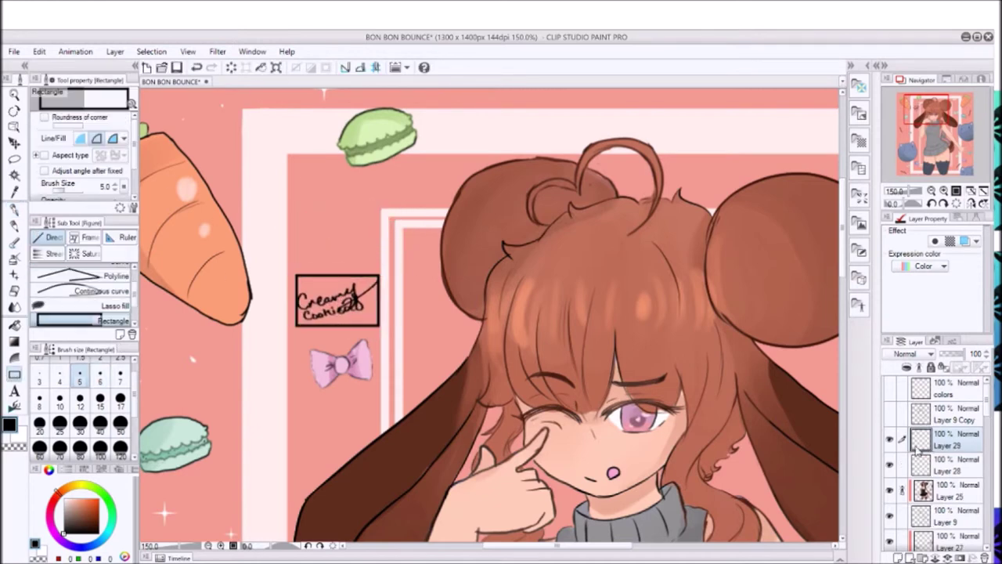
pyautogui.press('b')
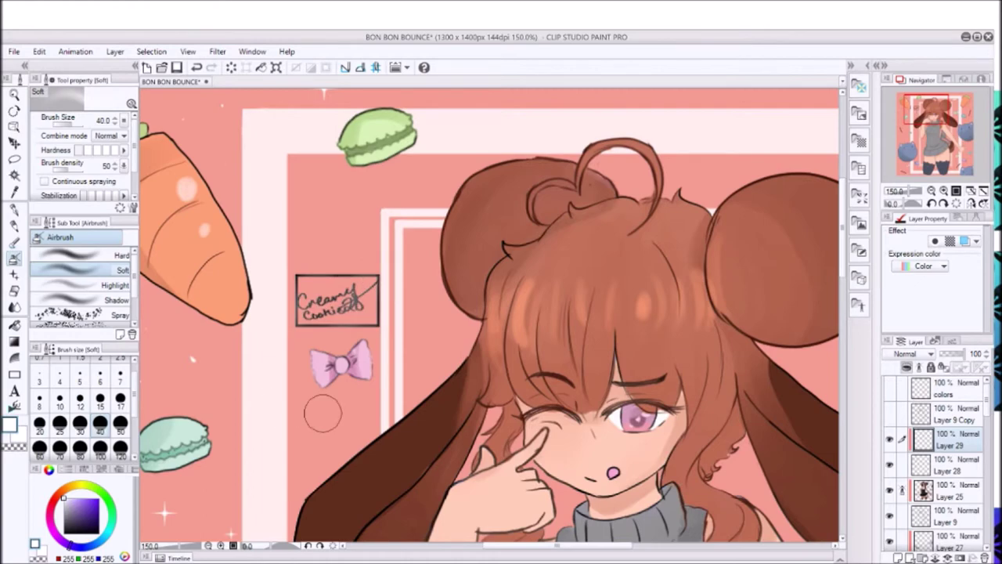
pyautogui.click(94, 501)
pyautogui.hotkey('ctrl', '-')
pyautogui.hotkey('ctrl', '-')
pyautogui.hotkey('ctrl', '-')
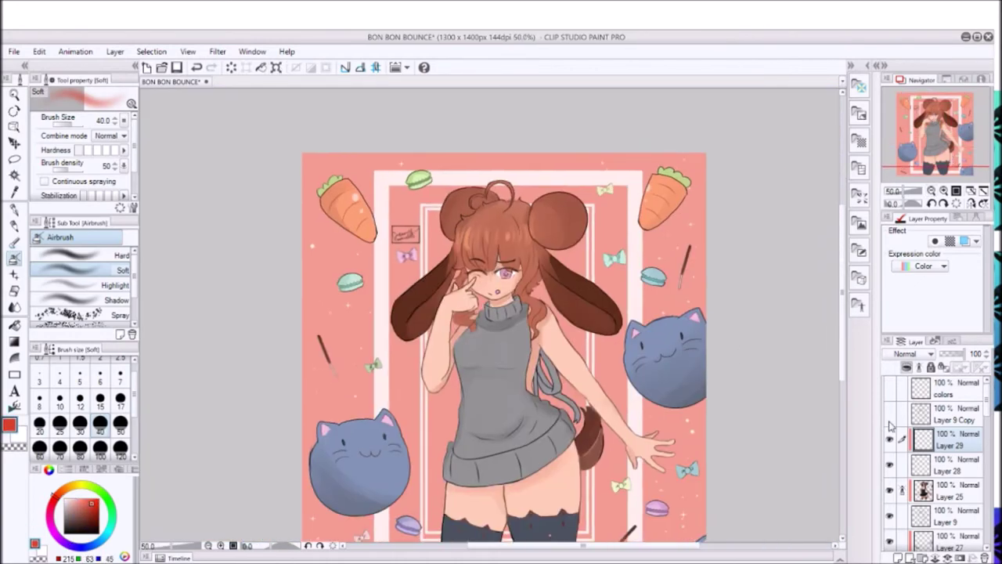
pyautogui.hotkey('ctrl', 'z')
pyautogui.hotkey('ctrl', 'y')
pyautogui.hotkey('ctrl', 'y')
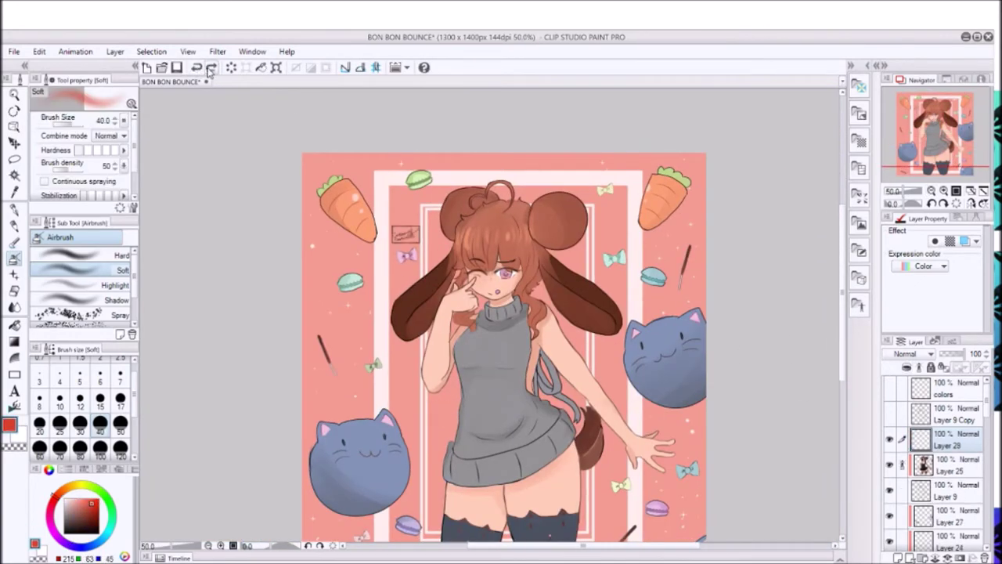
# Rotate the framed signature slightly counterclockwise above the purple bow.
pyautogui.hotkey('ctrl', '+')
pyautogui.hotkey('ctrl', '+')
pyautogui.hotkey('ctrl', 't')
pyautogui.moveTo(345, 210)
pyautogui.mouseDown()
pyautogui.moveTo(341, 298)
pyautogui.moveTo(342, 214)
pyautogui.mouseUp()
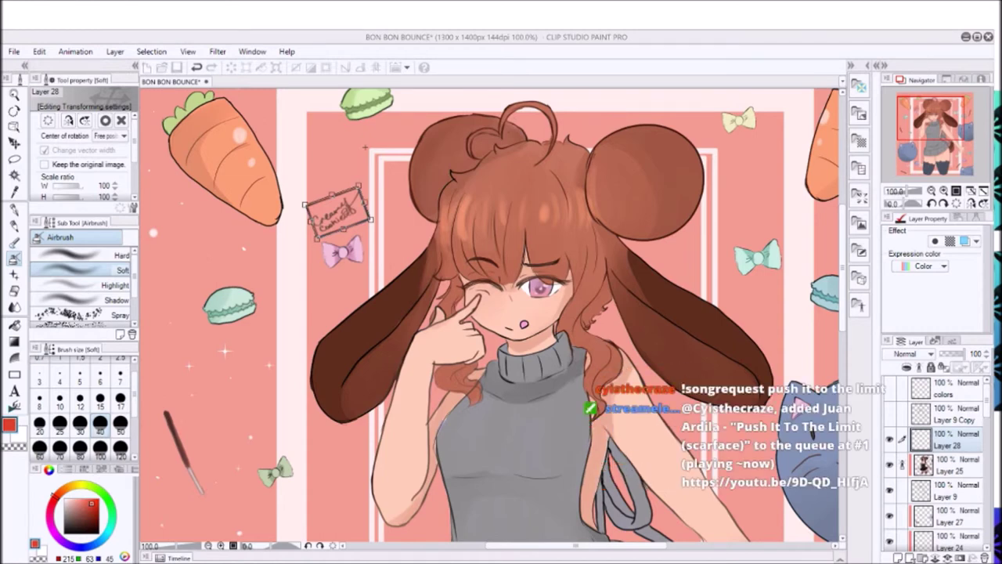
# Try the signature below the right-hand dog ear and beside the sweater at 136% scale.
pyautogui.moveTo(337, 208); pyautogui.dragTo(745, 407)
pyautogui.click(943, 190)
pyautogui.click(931, 203)
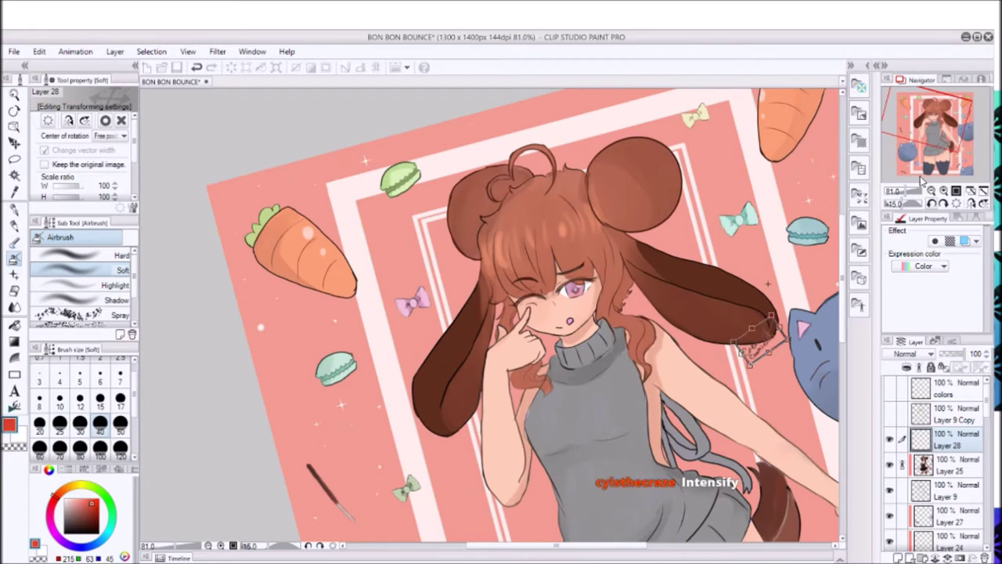
pyautogui.click(922, 180)
pyautogui.click(956, 190)
pyautogui.click(956, 203)
pyautogui.moveTo(615, 296)
pyautogui.mouseDown()
pyautogui.moveTo(432, 157)
pyautogui.moveTo(459, 188)
pyautogui.moveTo(463, 360)
pyautogui.mouseUp()
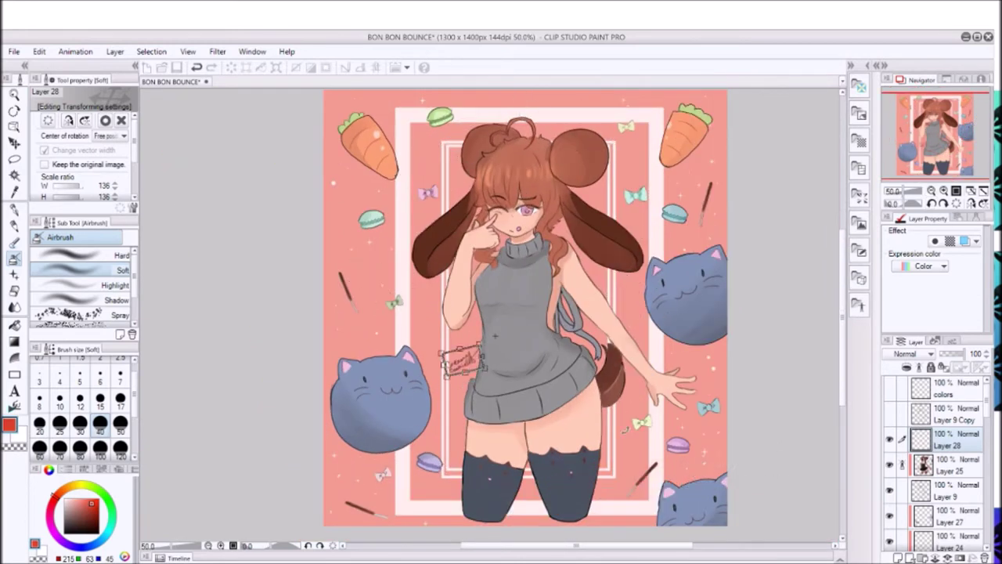
# Undo the signature's placement beside the sweater and commit it next to the purple bow.
pyautogui.press('Return')
pyautogui.click(197, 67)
pyautogui.click(197, 67)
pyautogui.press('Return')
pyautogui.scroll(3, 485, 173)
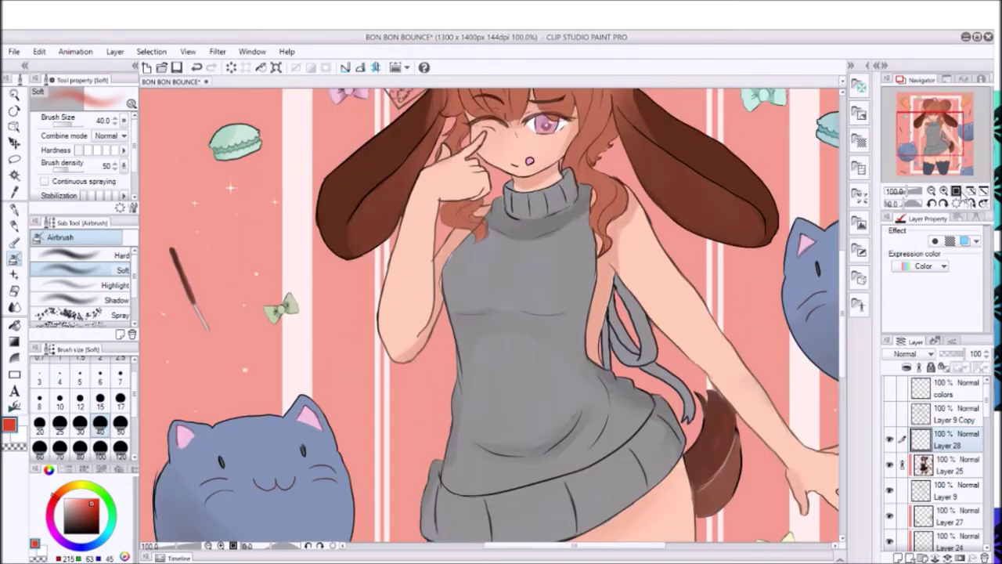
# Undo the previous signature and handwrite a new black one above the purple bow with the Calligraphy pen at size 6.
pyautogui.click(197, 68)
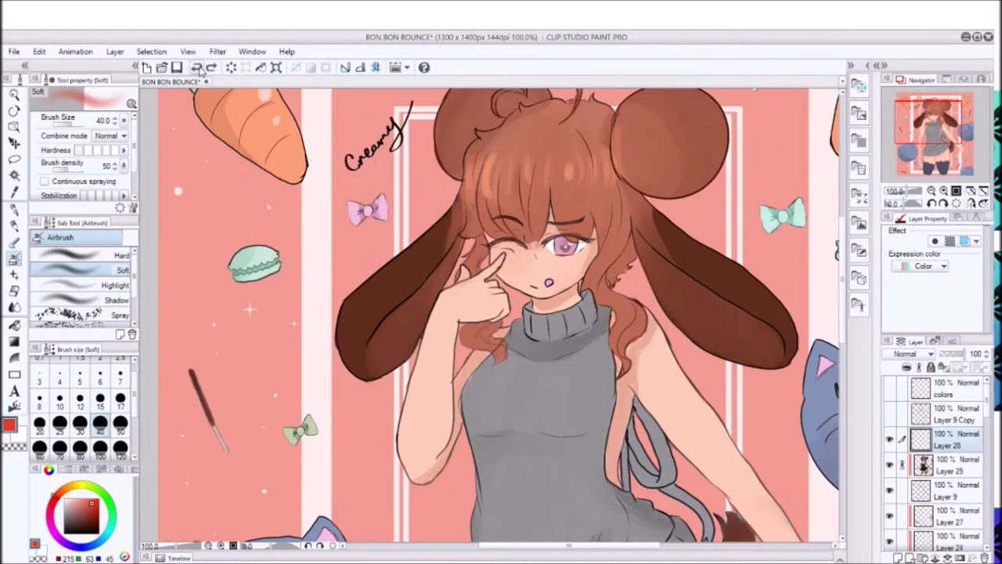
pyautogui.click(196, 67)
pyautogui.click(196, 67)
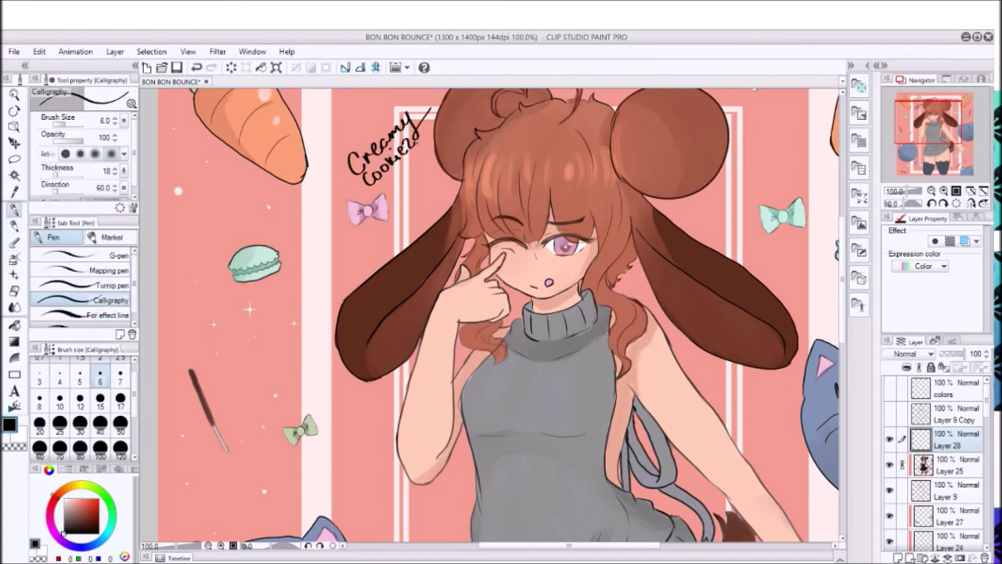
# Frame the signature with a thin black rectangle and try it rotated counterclockwise between the purple bow and the hair.
pyautogui.scroll(-2, 501, 313)
pyautogui.press('u')
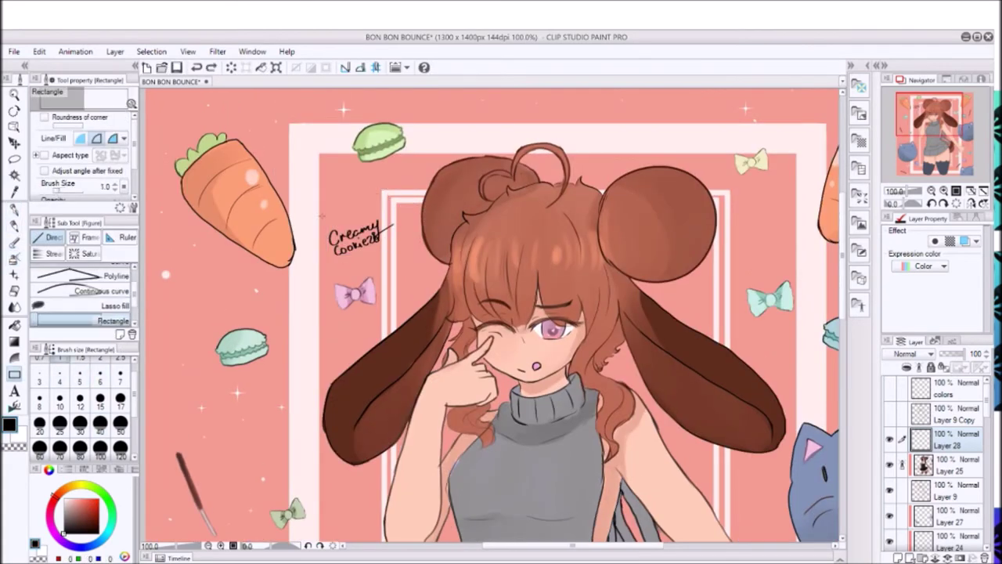
pyautogui.hotkey('ctrl', 't')
pyautogui.moveTo(391, 259); pyautogui.dragTo(422, 298)
pyautogui.press('Escape')
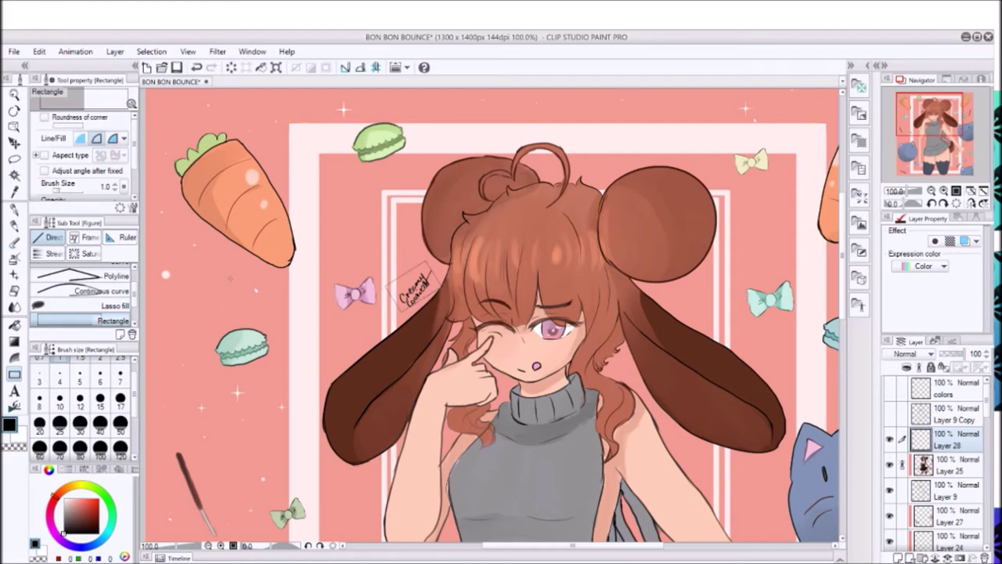
# Scale the framed signature to 80%, tilt it counterclockwise, and place it just below the purple bow.
pyautogui.click(80, 361)
pyautogui.hotkey('ctrl', 't')
pyautogui.moveTo(362, 238)
pyautogui.mouseDown()
pyautogui.moveTo(411, 282)
pyautogui.moveTo(375, 329)
pyautogui.mouseUp()
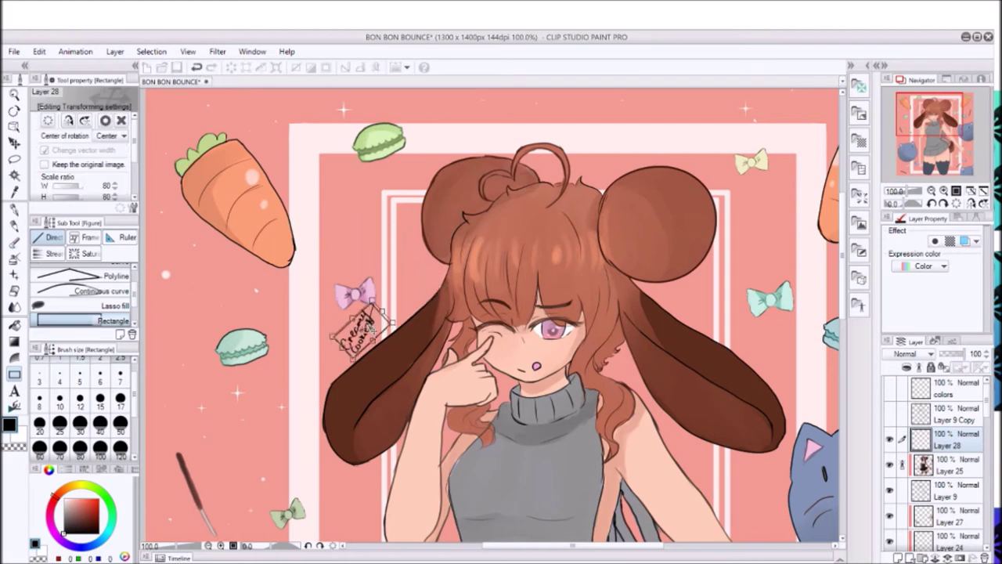
pyautogui.press('Return')
# Tint the framed signature orange-red on a new layer clipped to Layer 28, using Opaque watercolor at size 30.
pyautogui.press('b')
pyautogui.hotkey('ctrl', 'shift', 'n')
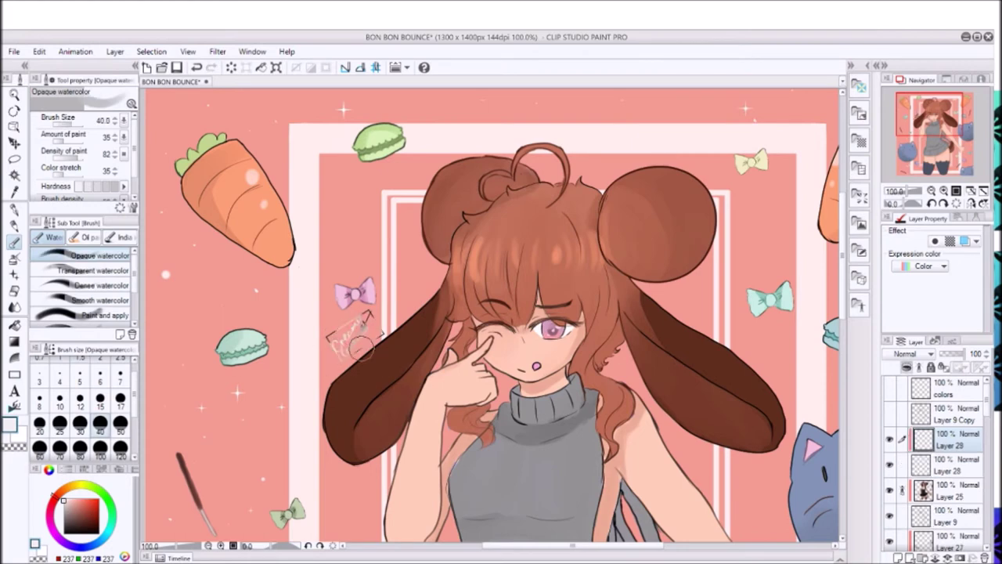
pyautogui.press('[')
pyautogui.keyDown('alt'); pyautogui.click(347, 328); pyautogui.keyUp('alt')
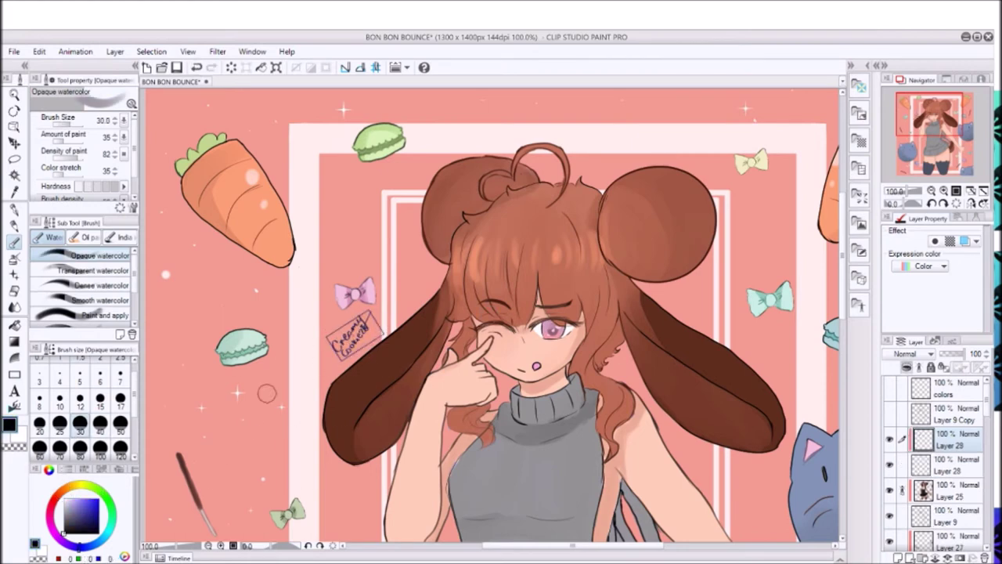
pyautogui.hotkey('ctrl', '-')
pyautogui.moveTo(949, 148); pyautogui.dragTo(950, 162)
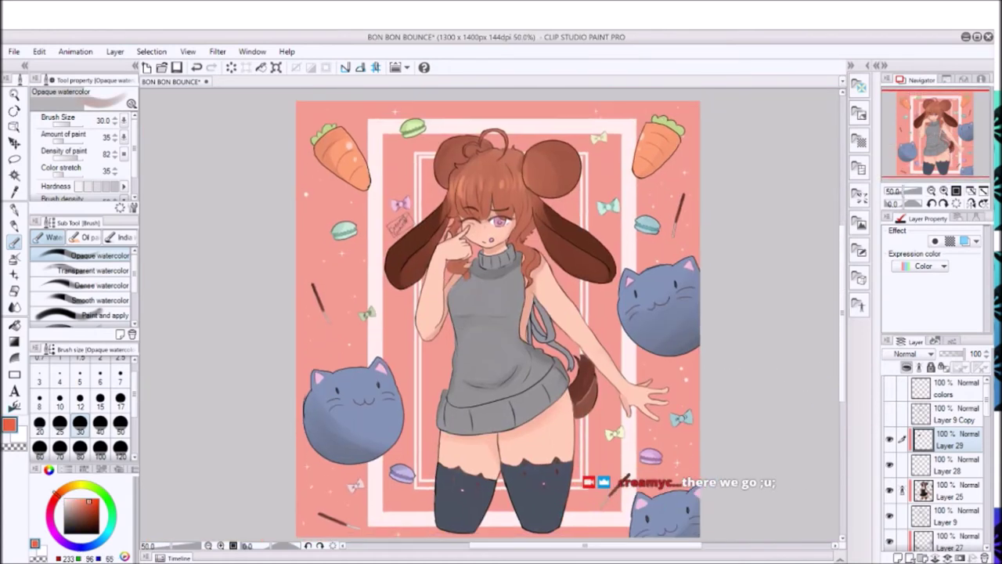
# Save the illustration and look over the whole canvas.
pyautogui.hotkey('ctrl', 's')
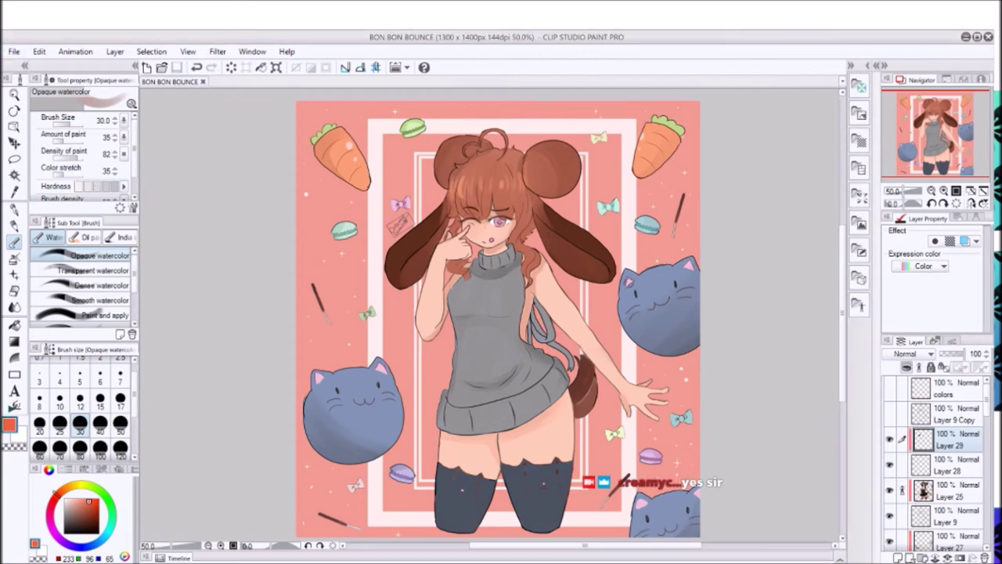
pyautogui.scroll(1, 944, 157)
pyautogui.scroll(-1, 910, 191)
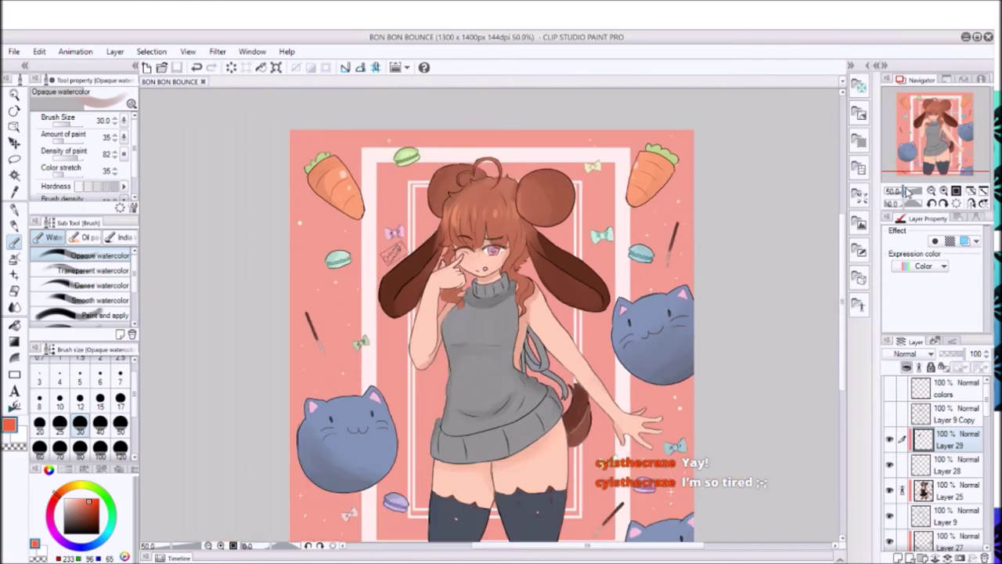